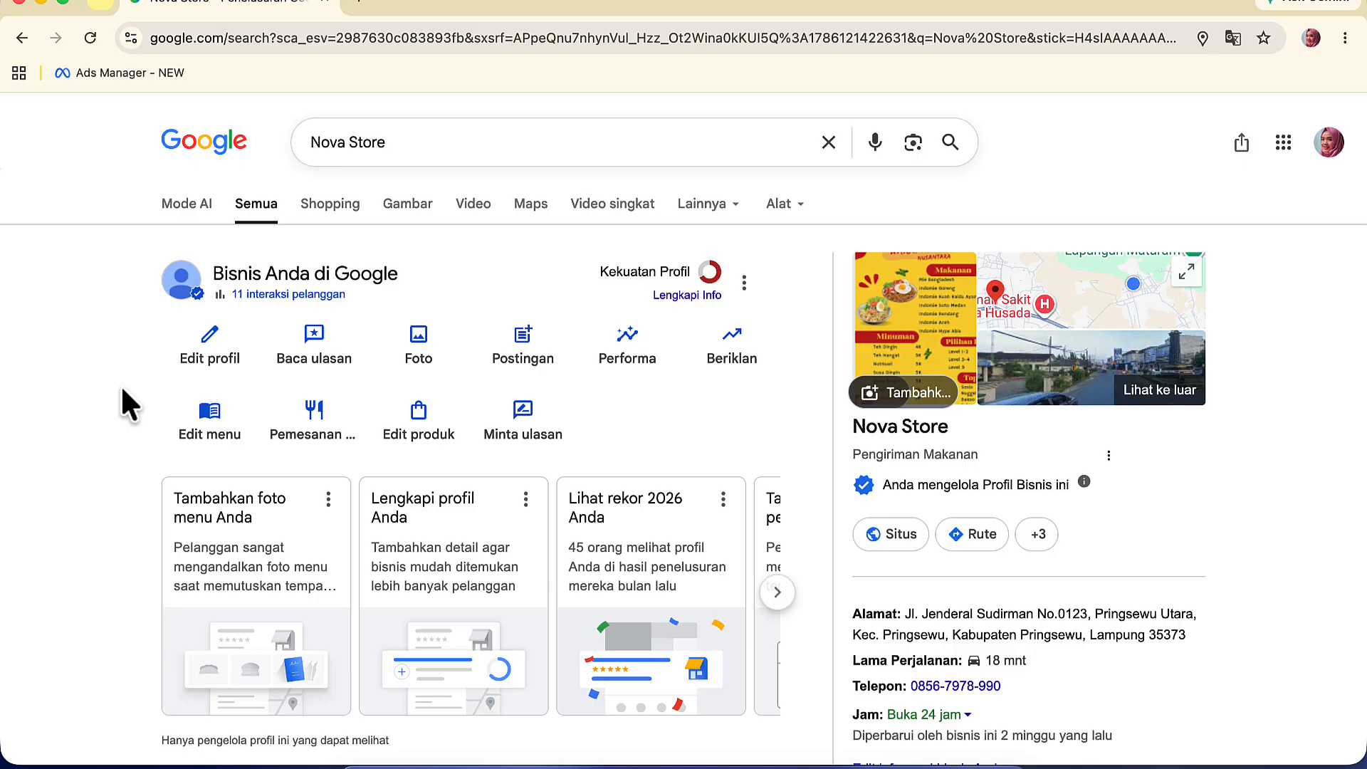
Step: Search Google for "jasa servis ac" in a separate tab and examine the local business listings and map
click(358, 2)
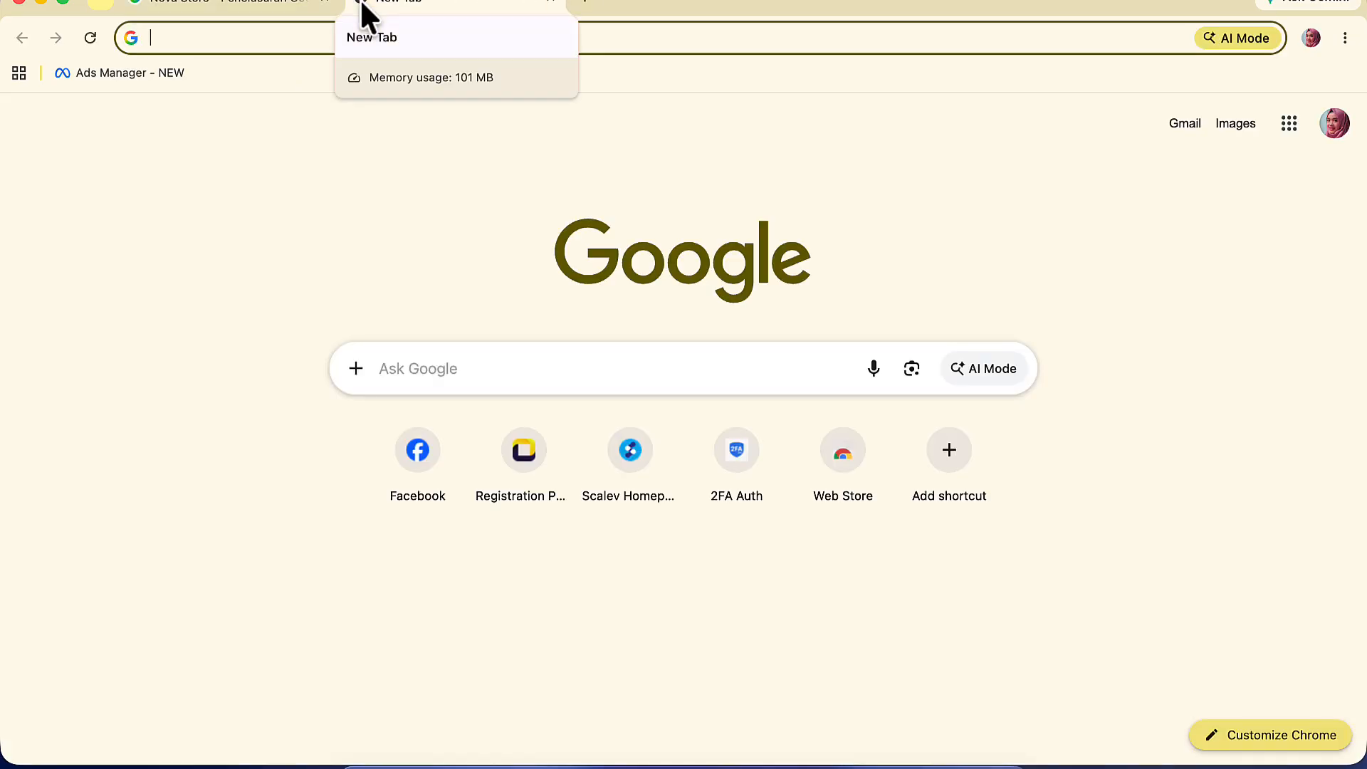
text(jasa)
key(Return)
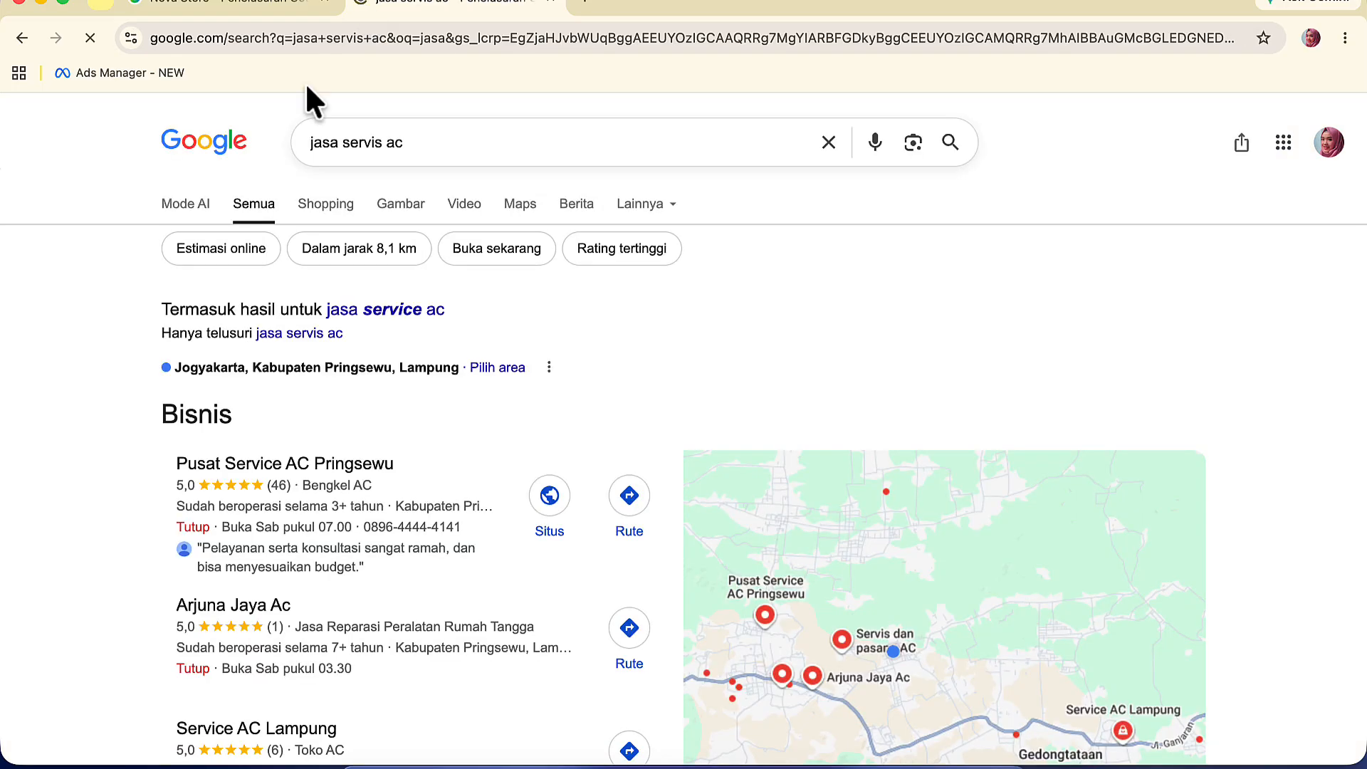
scroll(116, 430, down, 4)
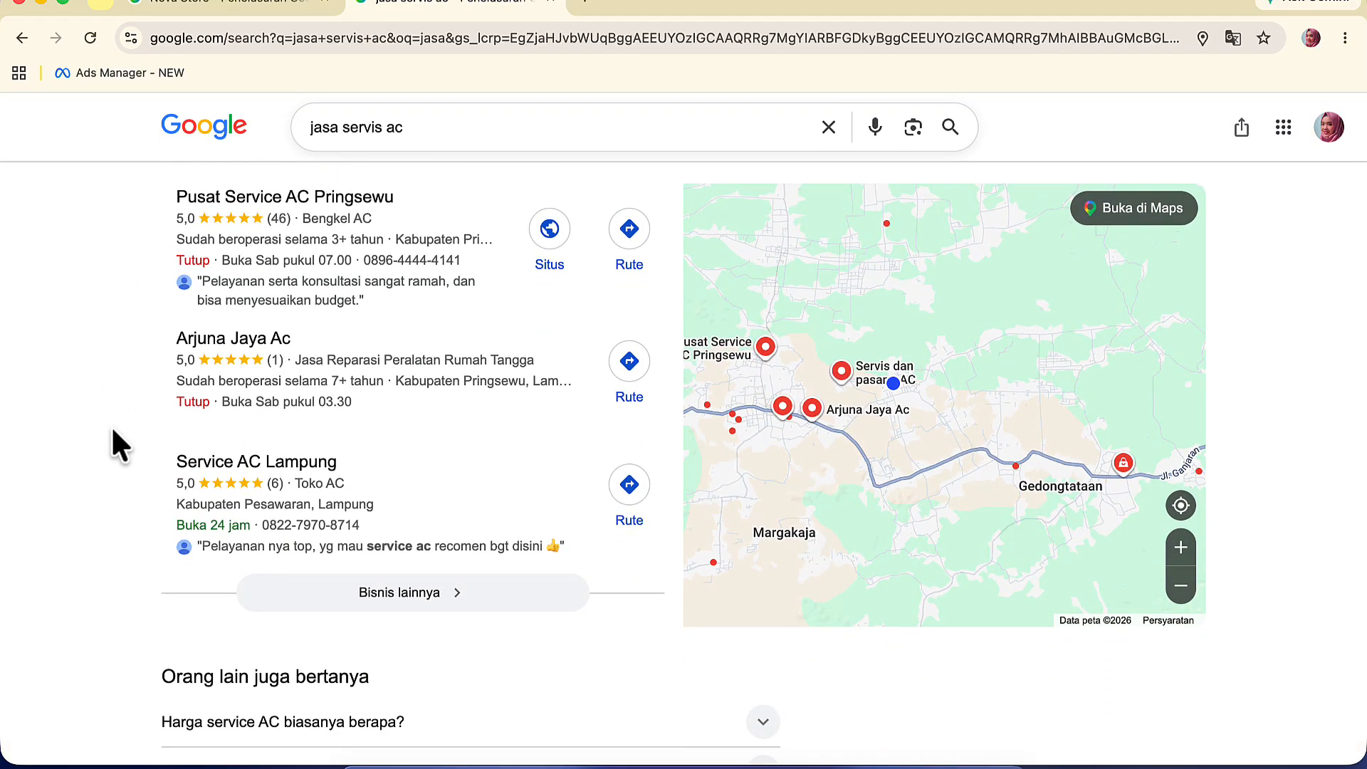
scroll(111, 425, up, 2)
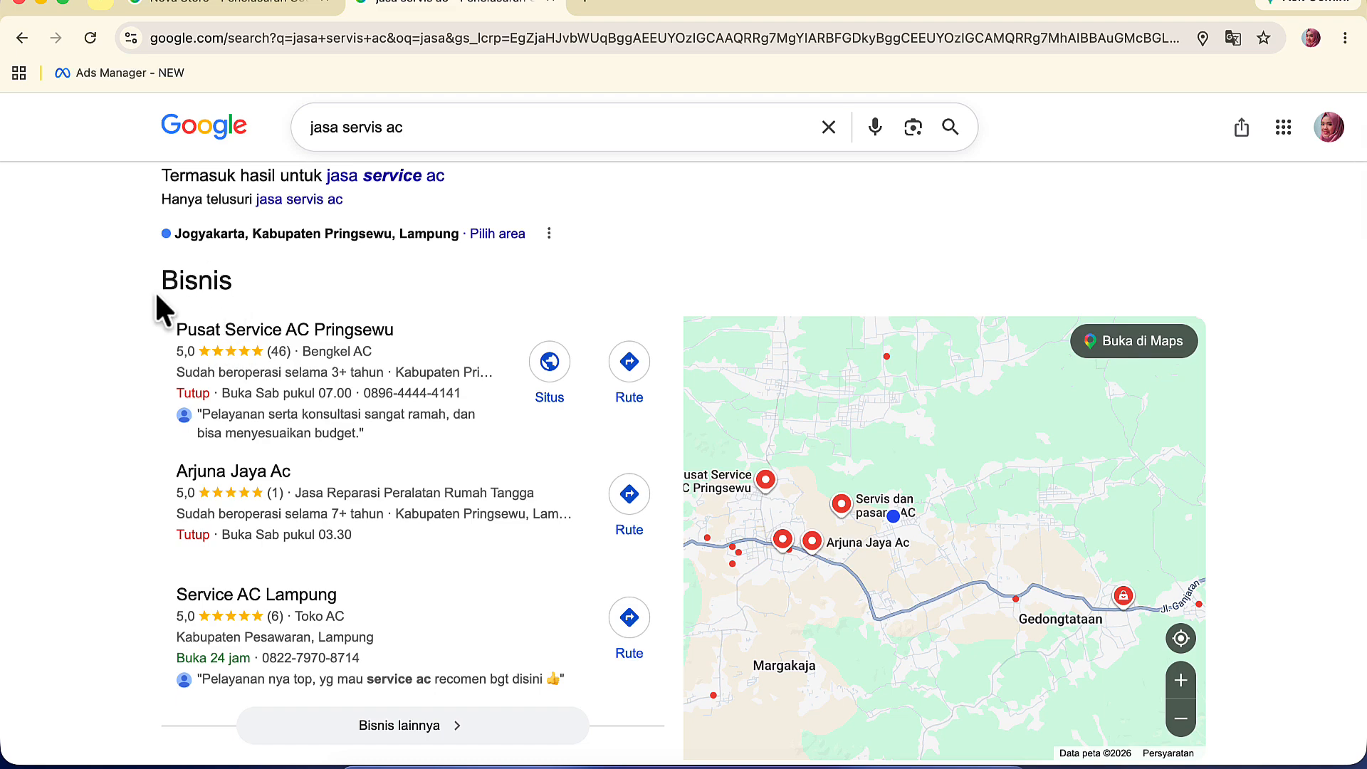
mouse_move(168, 326)
Step: Close the Nova Store and "jasa servis ac" tabs, leaving only a new blank tab open
click(253, 8)
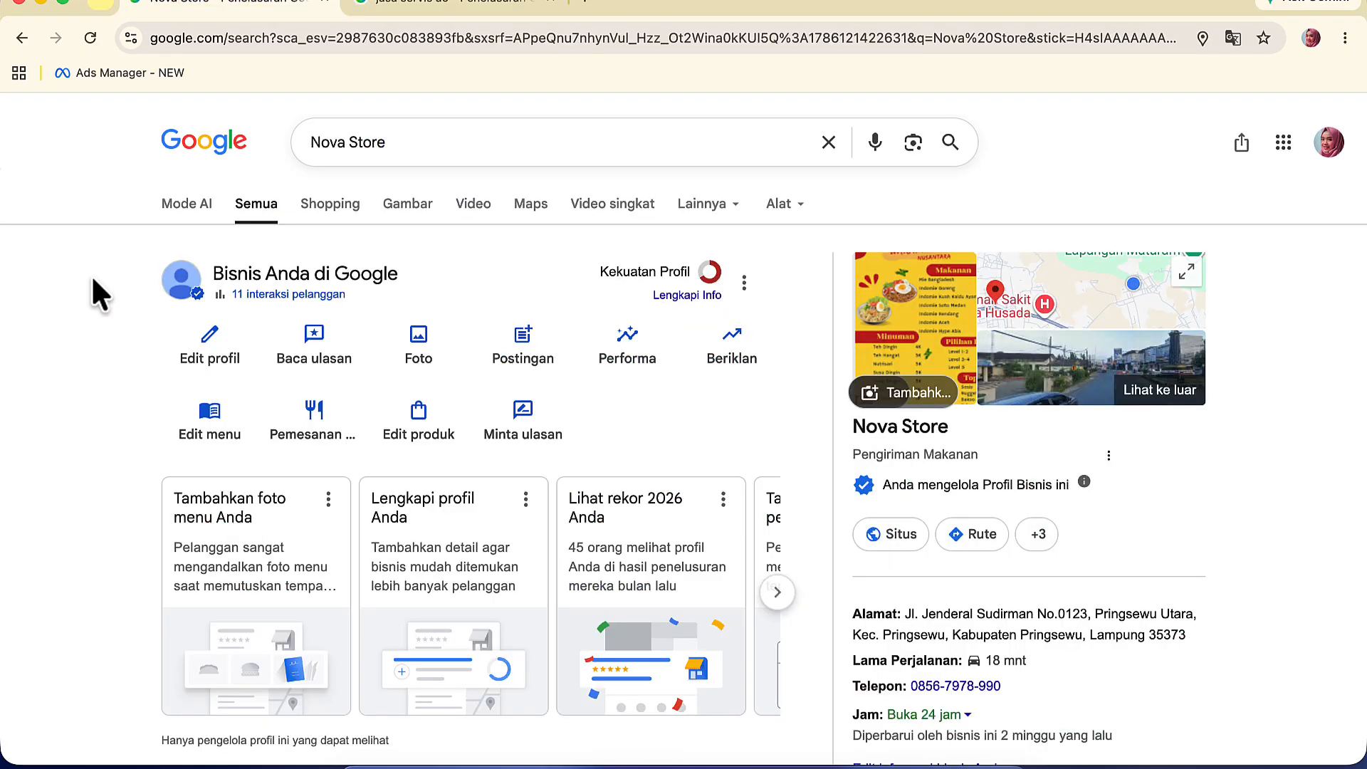
click(326, 7)
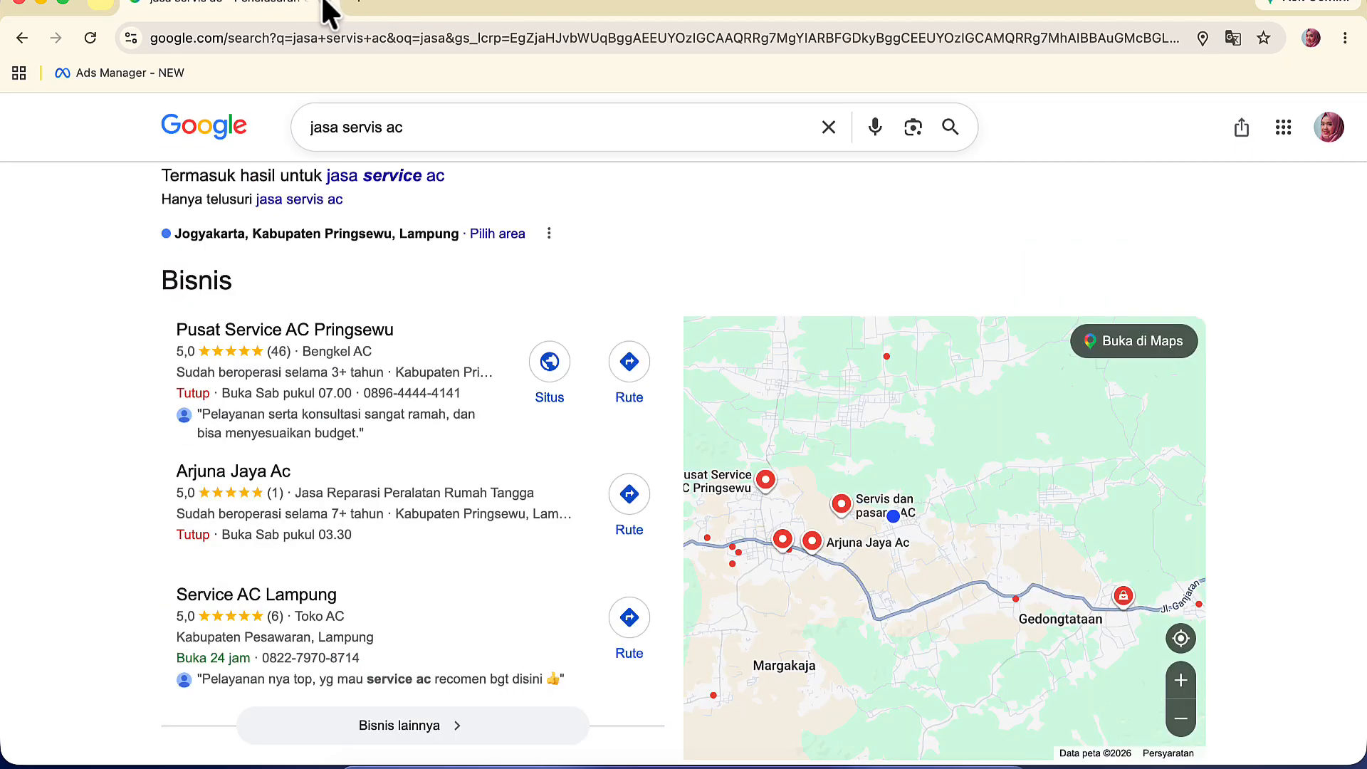
key(super+t)
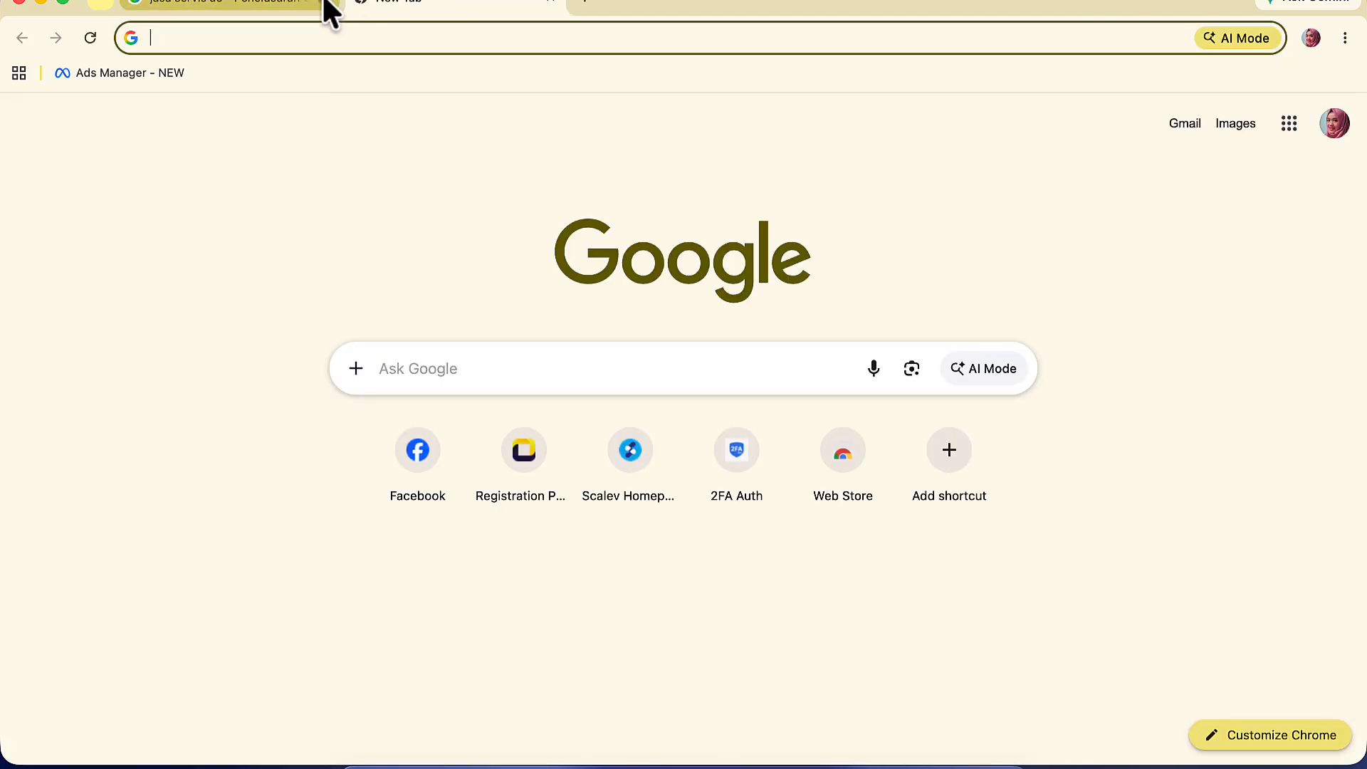
click(326, 6)
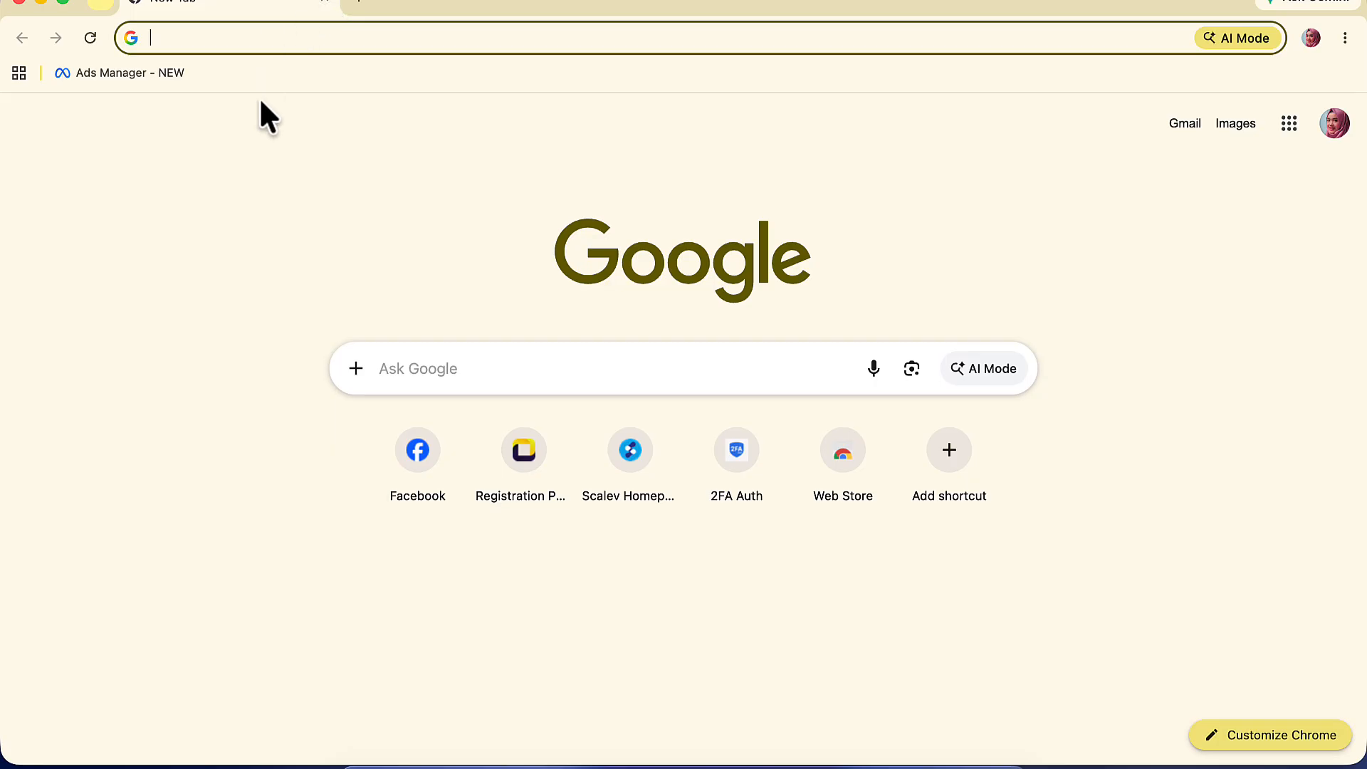
Step: Search Google for "google bisnis" and open the managed Nova Store business profile from the results
text(b)
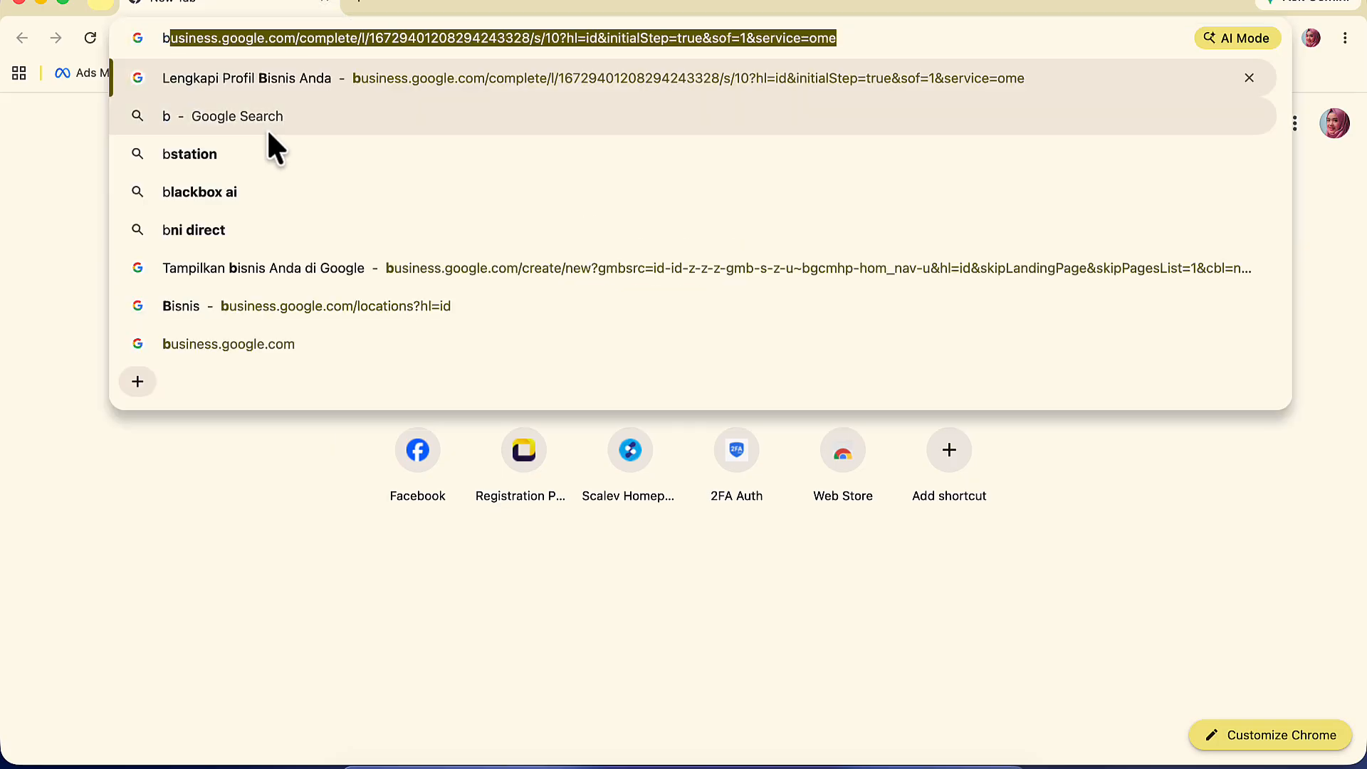
key(BackSpace)
key(BackSpace)
text(google)
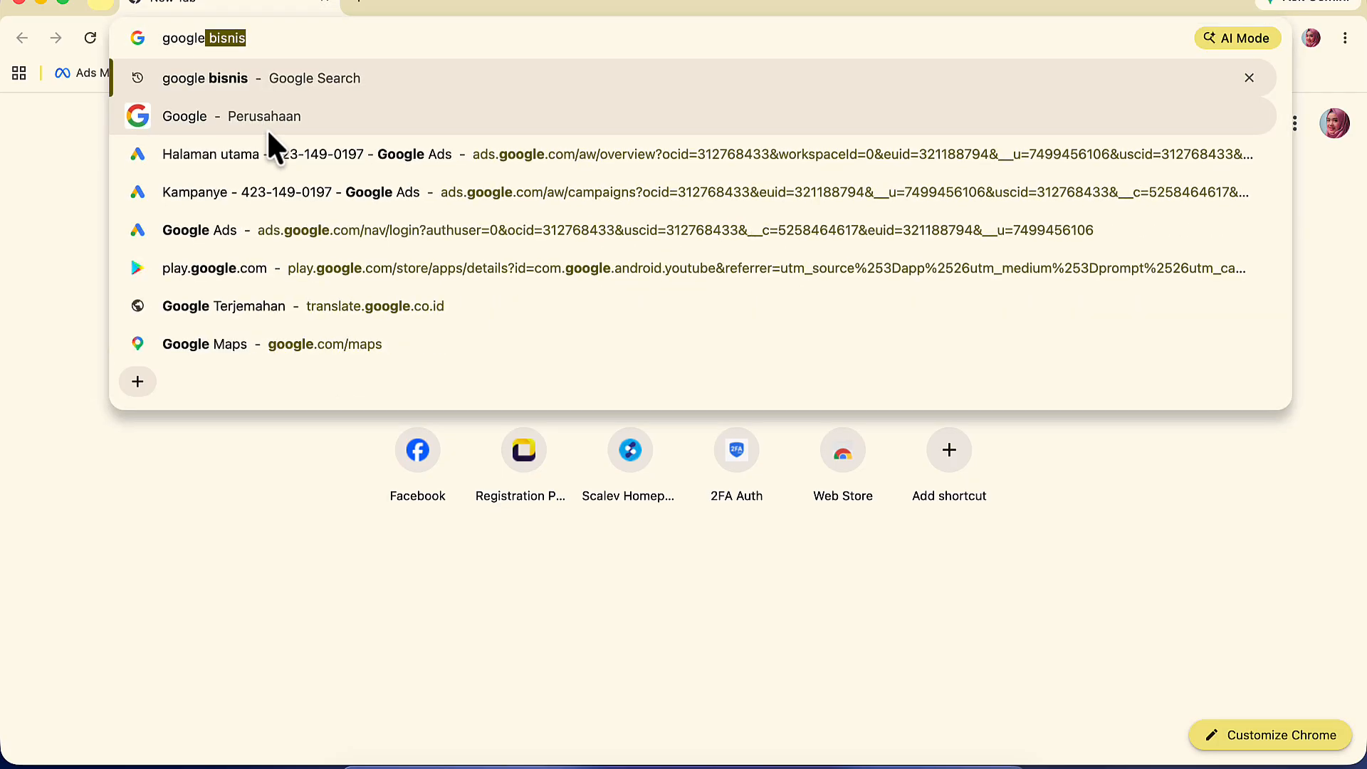
key(Return)
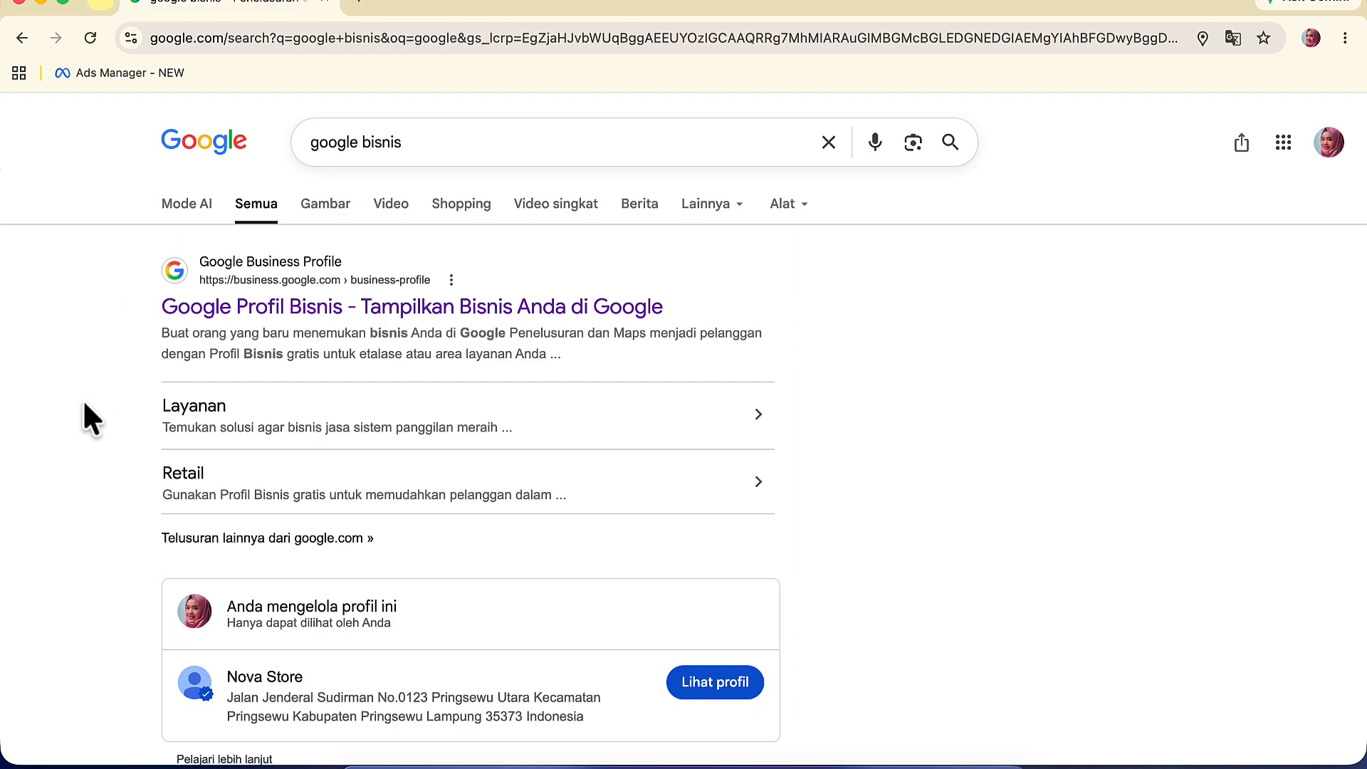
scroll(83, 399, down, 3)
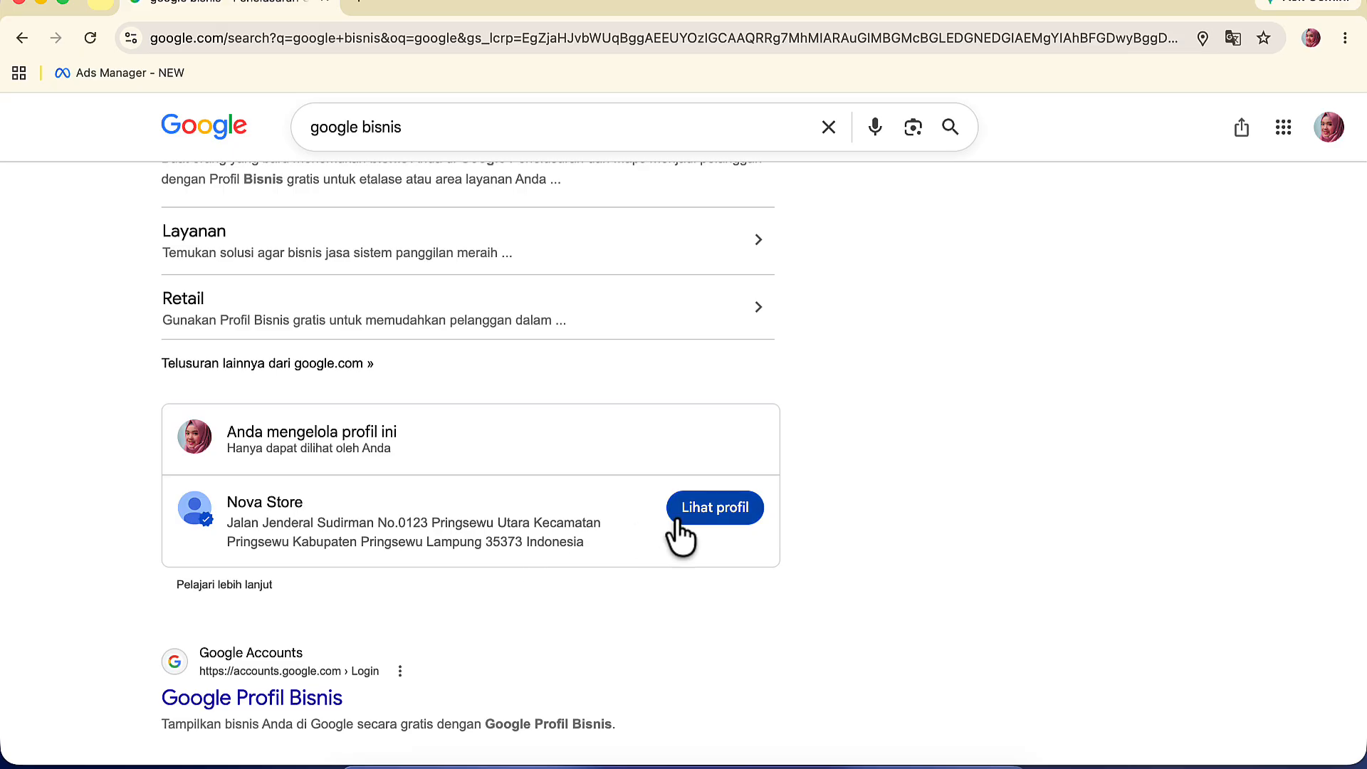
click(702, 511)
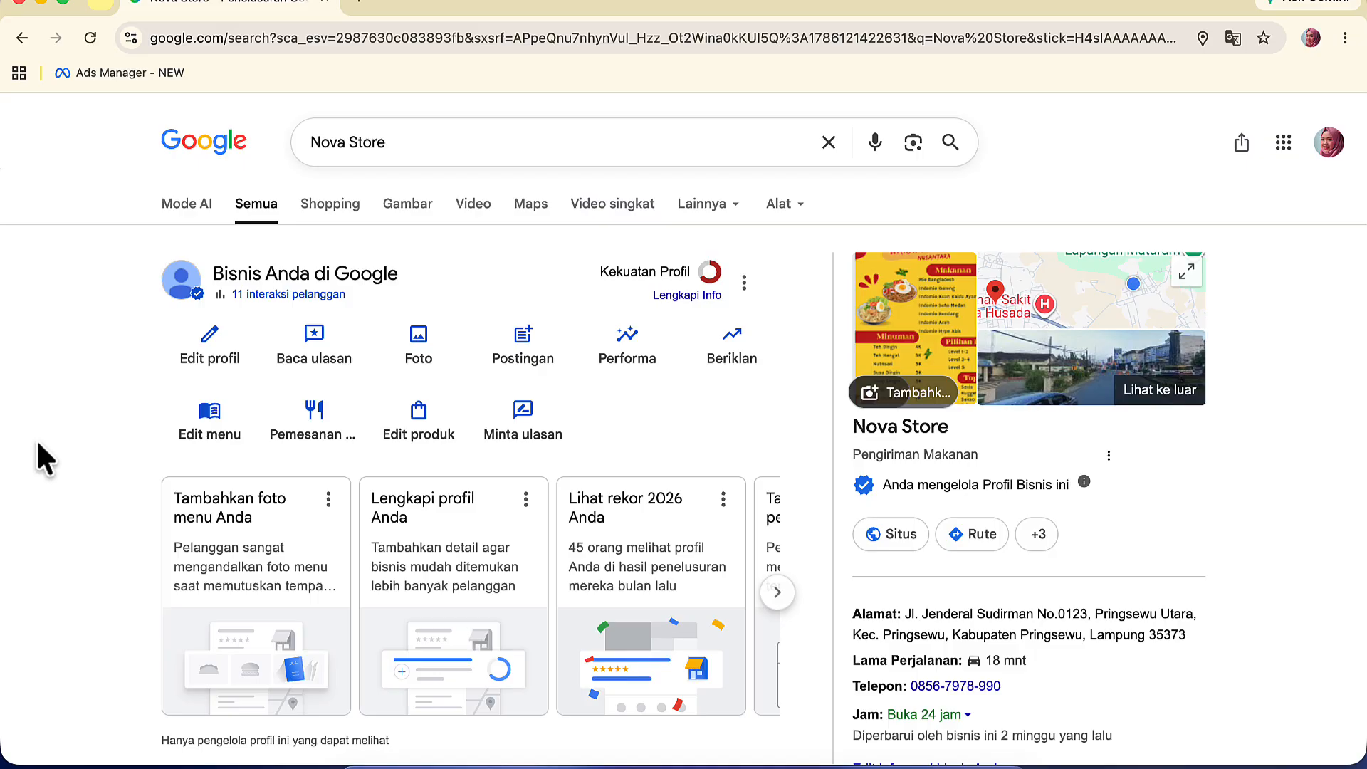
Step: Go from Nova Store's advertising option (Beriklan) to Google Ads and start creating a new campaign
click(731, 347)
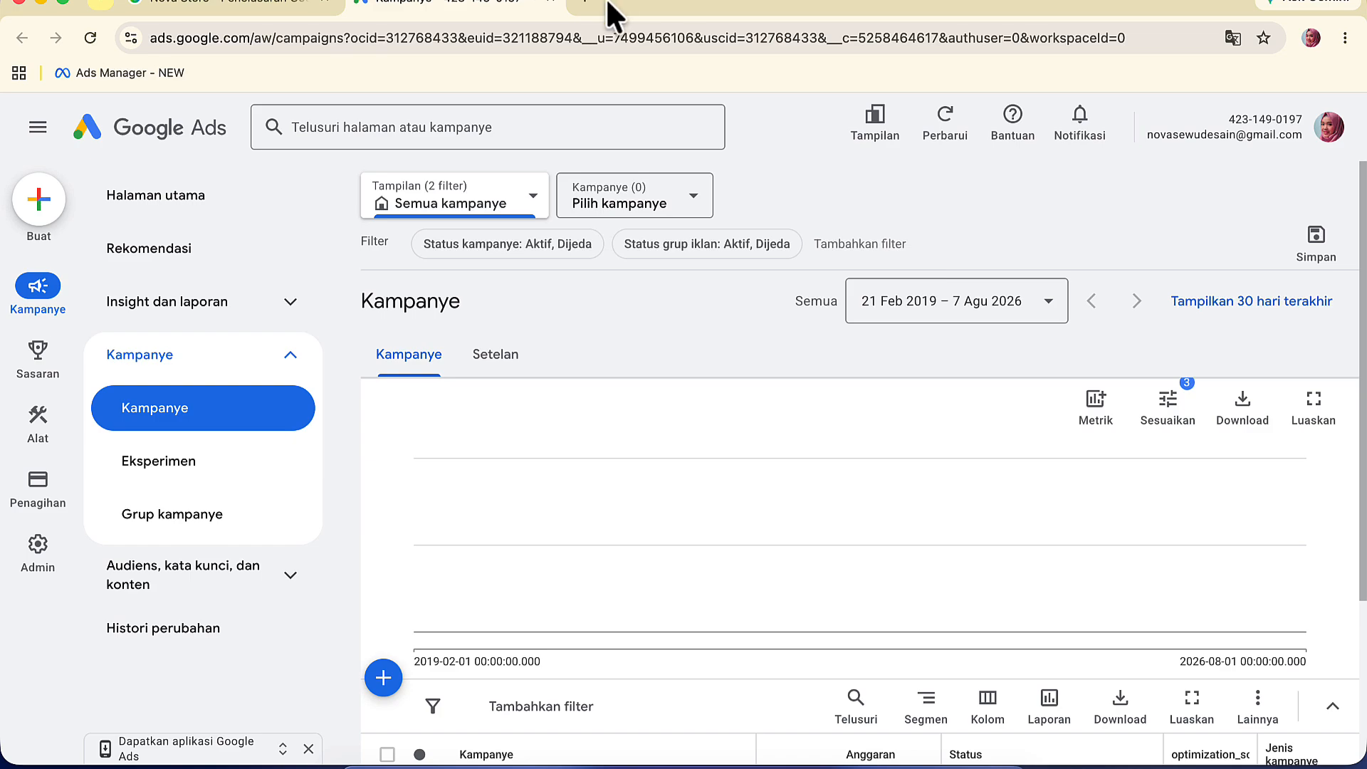
click(283, 10)
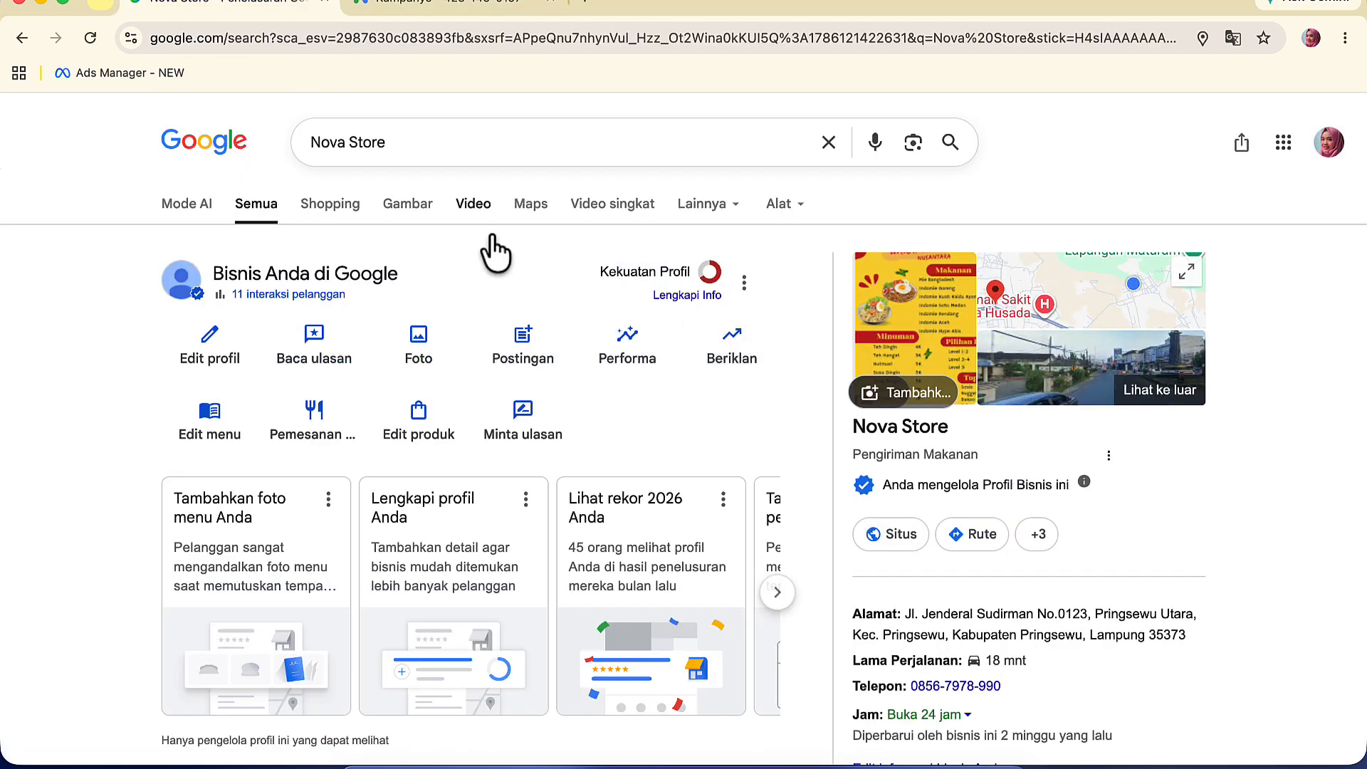
click(459, 7)
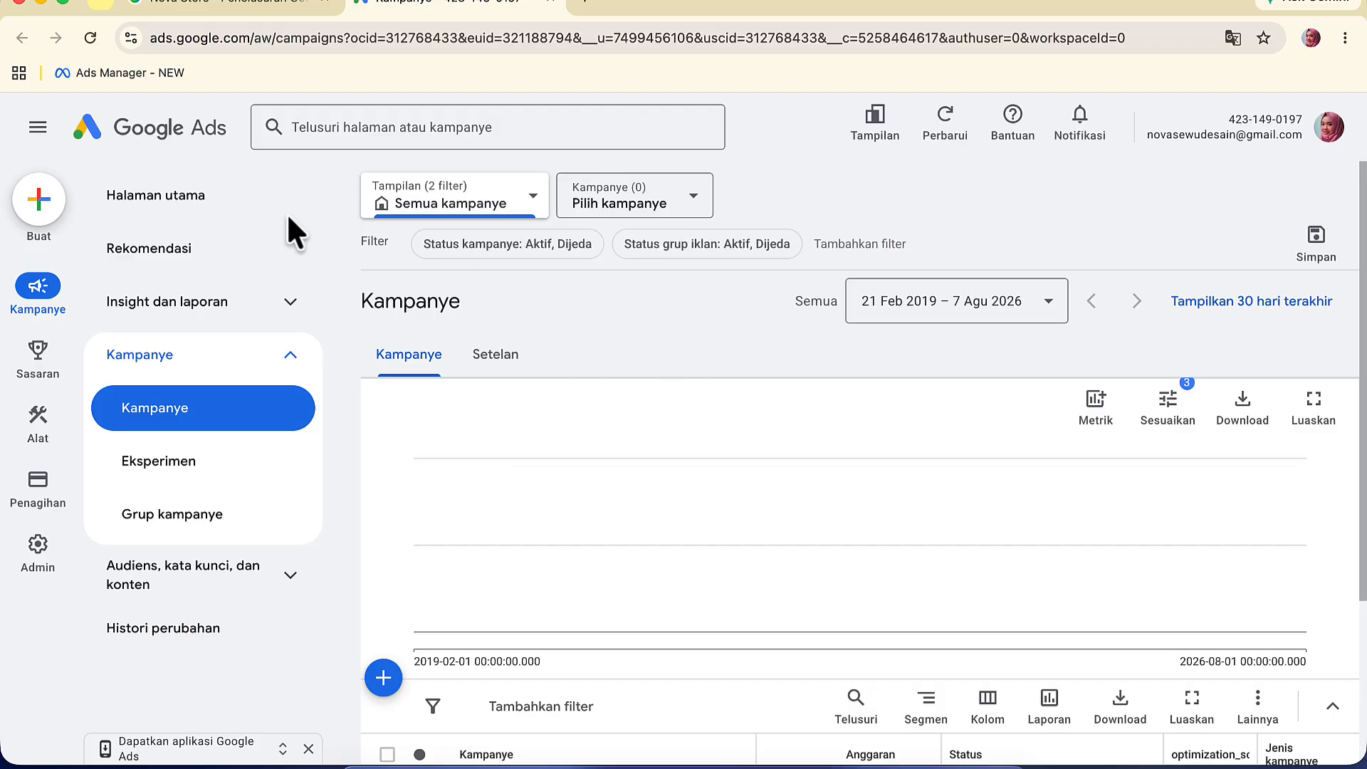
click(41, 207)
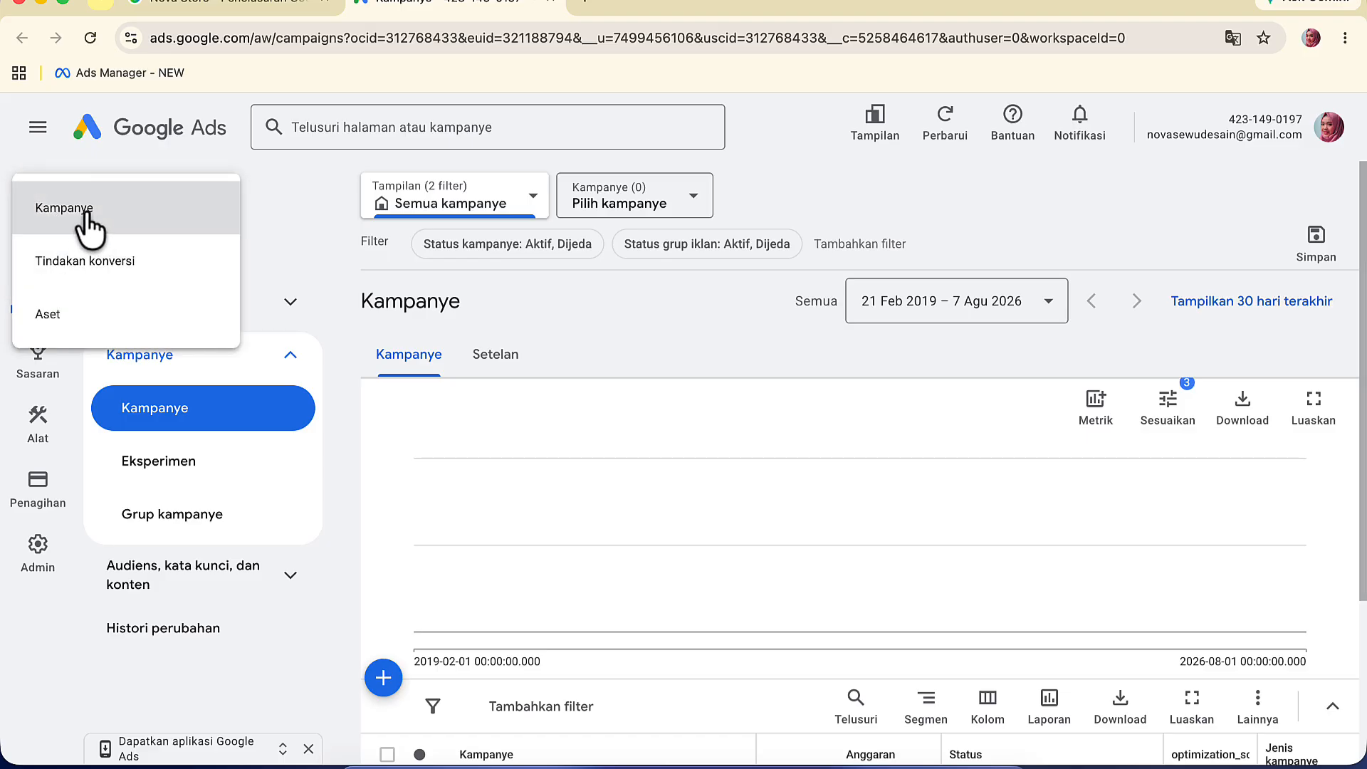
click(81, 216)
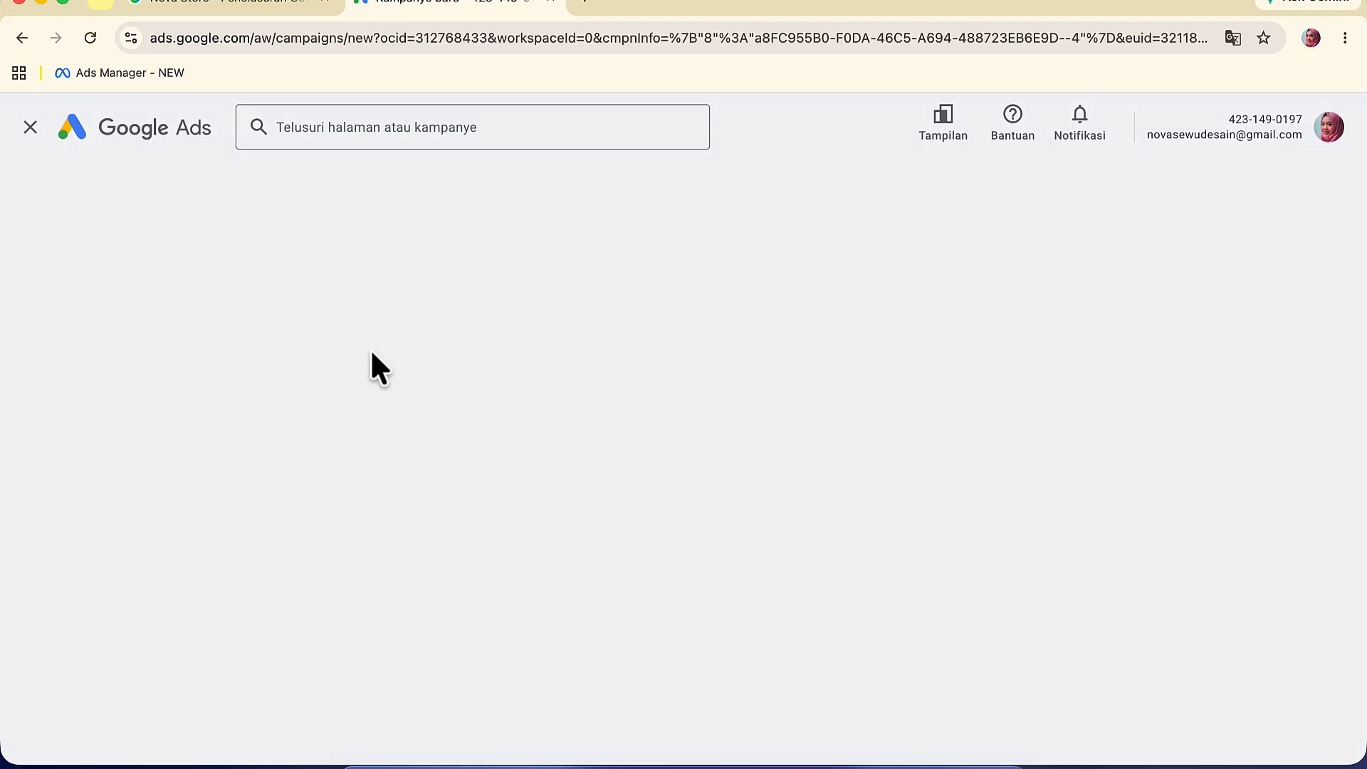
Step: Set the campaign goal to Promosi dan kunjungan toko lokal, with Performa Maks as the campaign type
scroll(575, 442, down, 2)
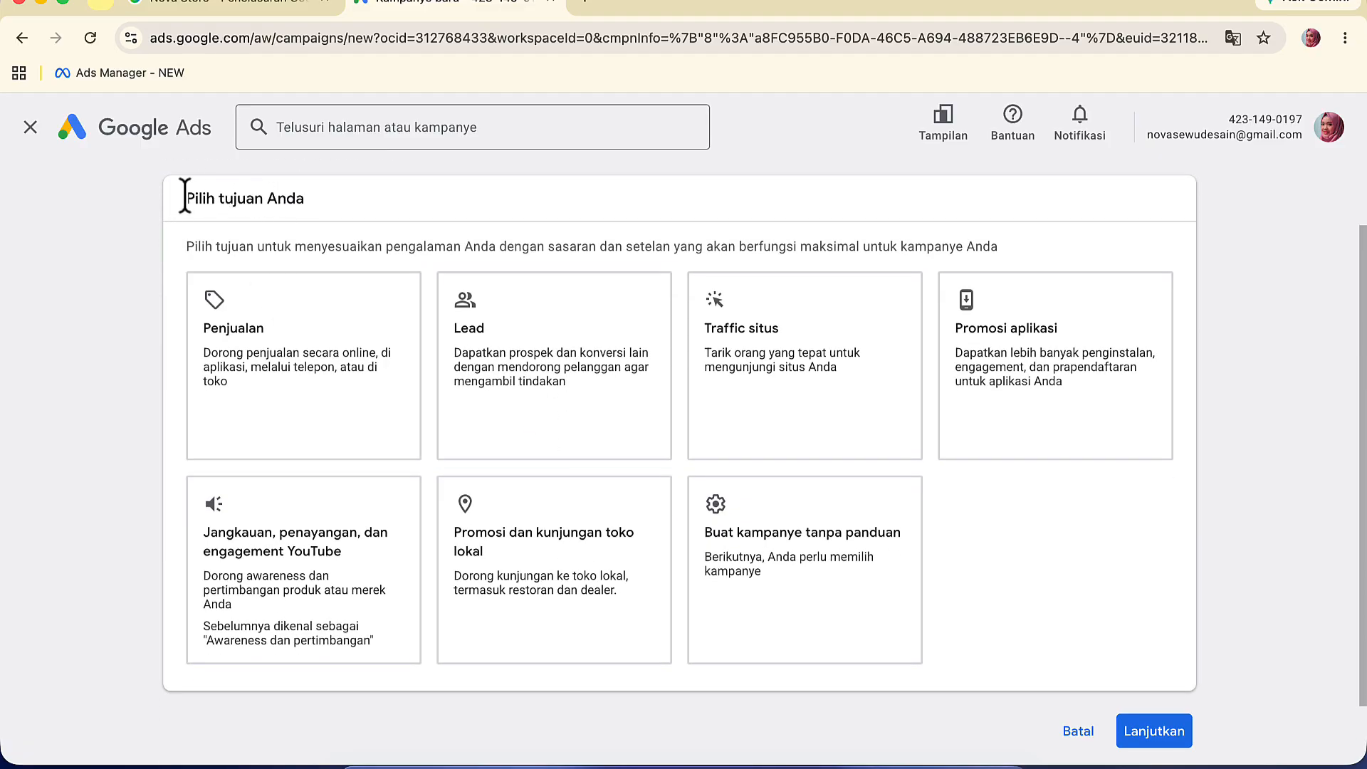
drag(183, 198, 322, 200)
scroll(156, 451, down, 2)
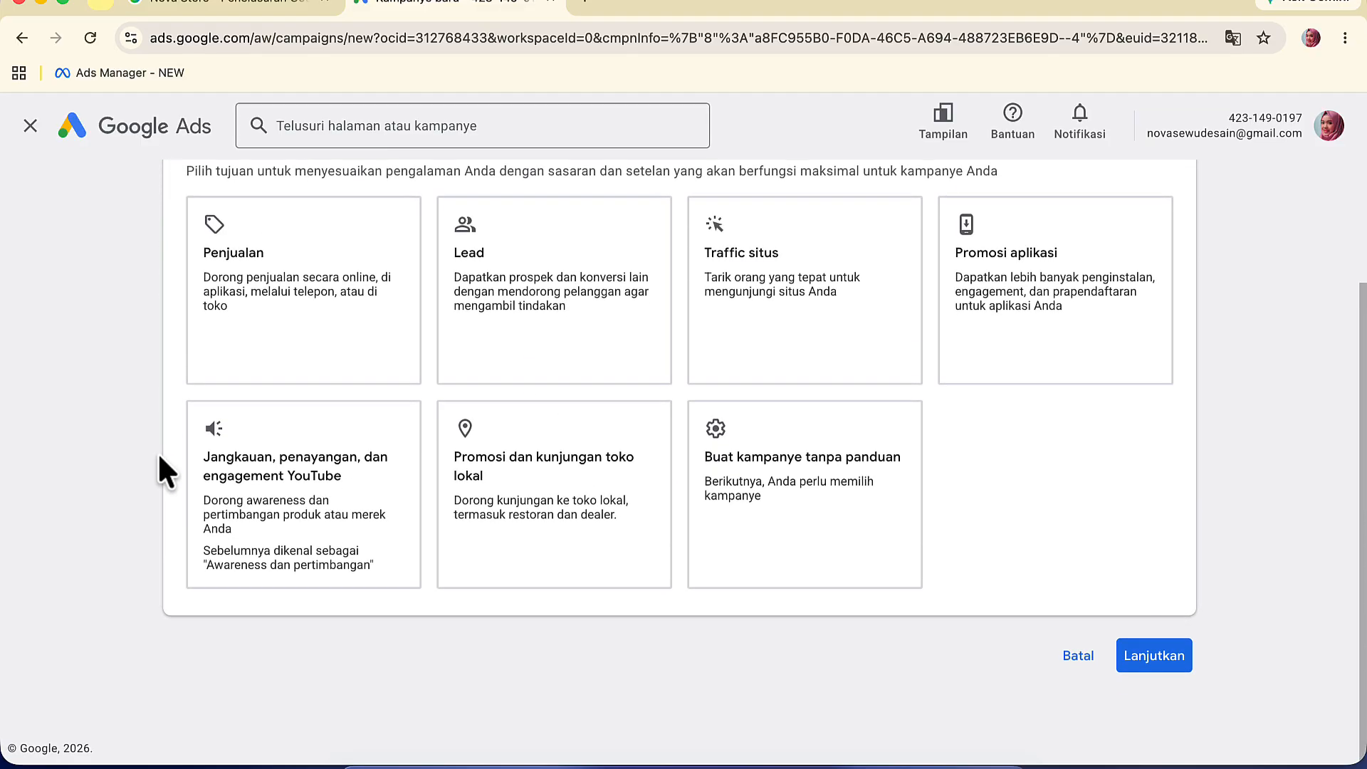
click(529, 469)
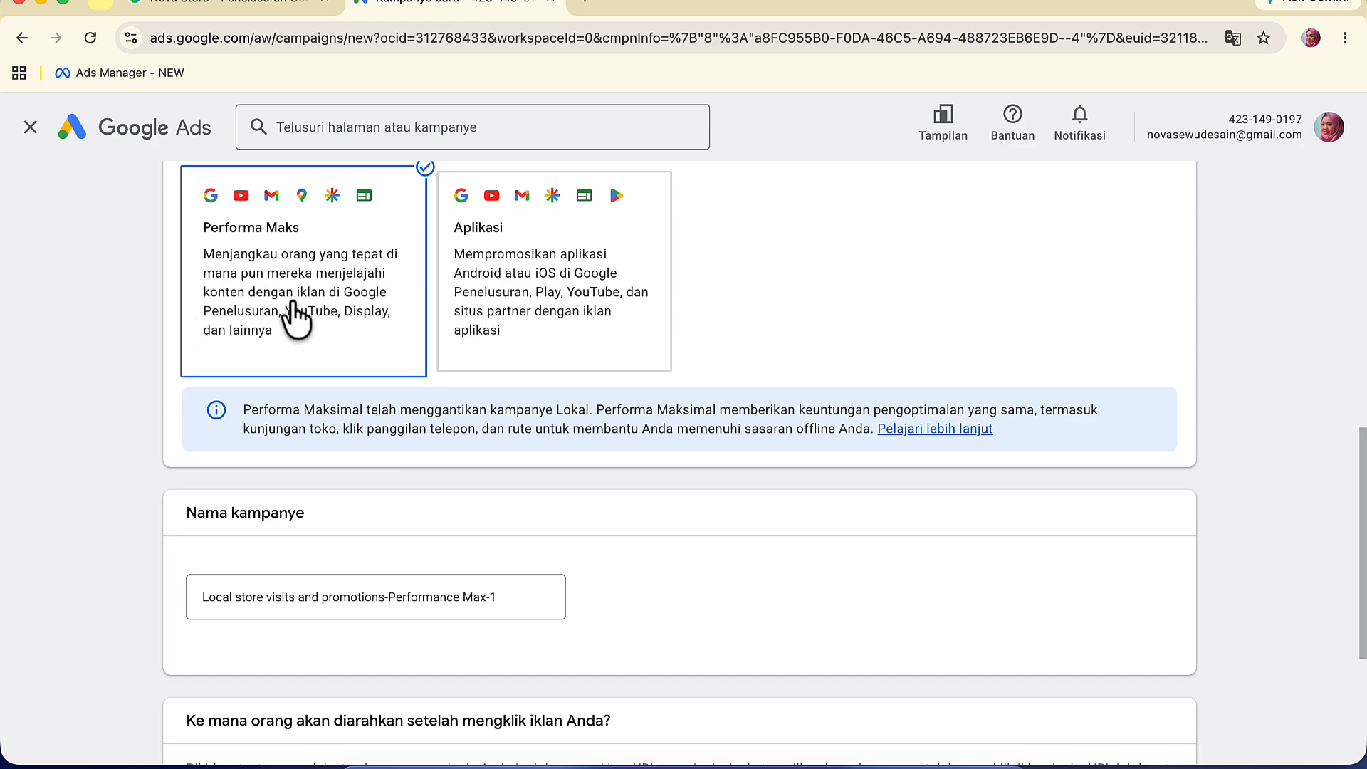
scroll(148, 333, up, 2)
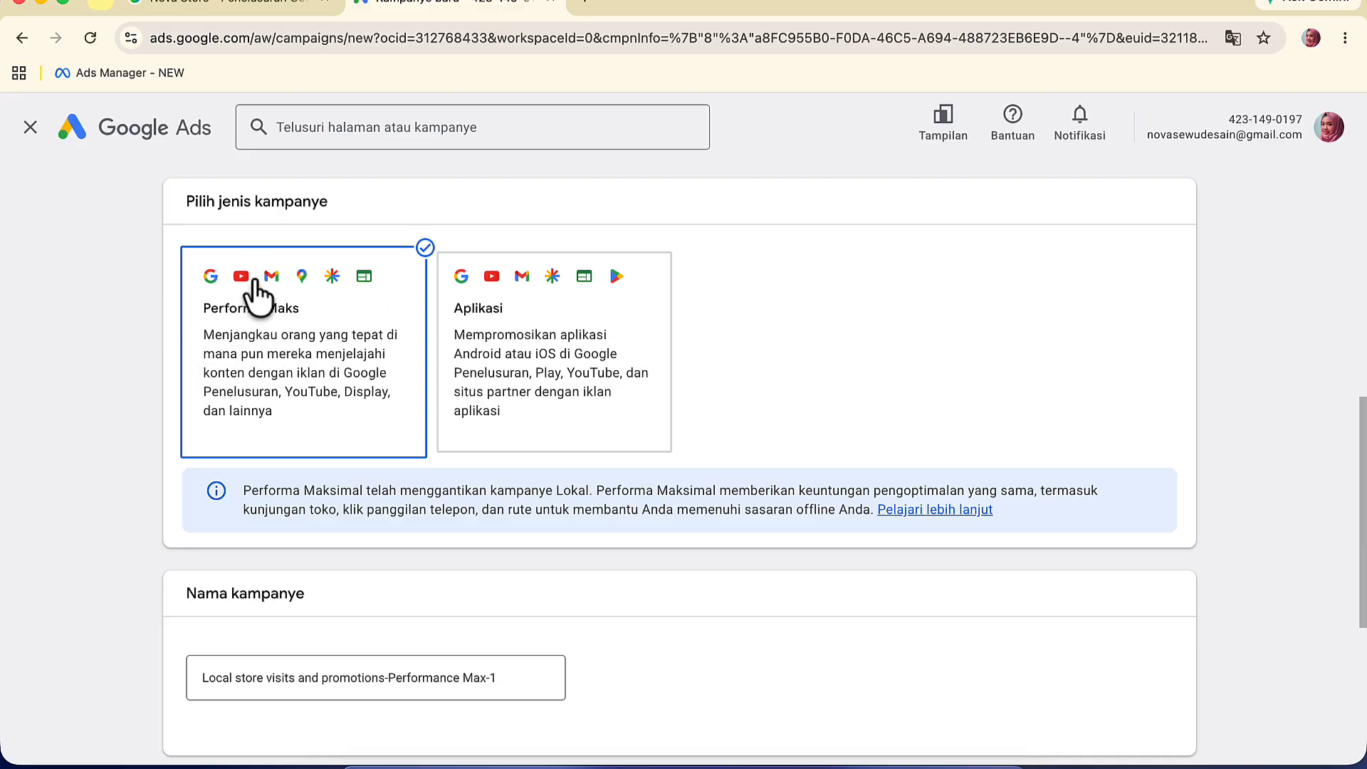
scroll(101, 420, down, 3)
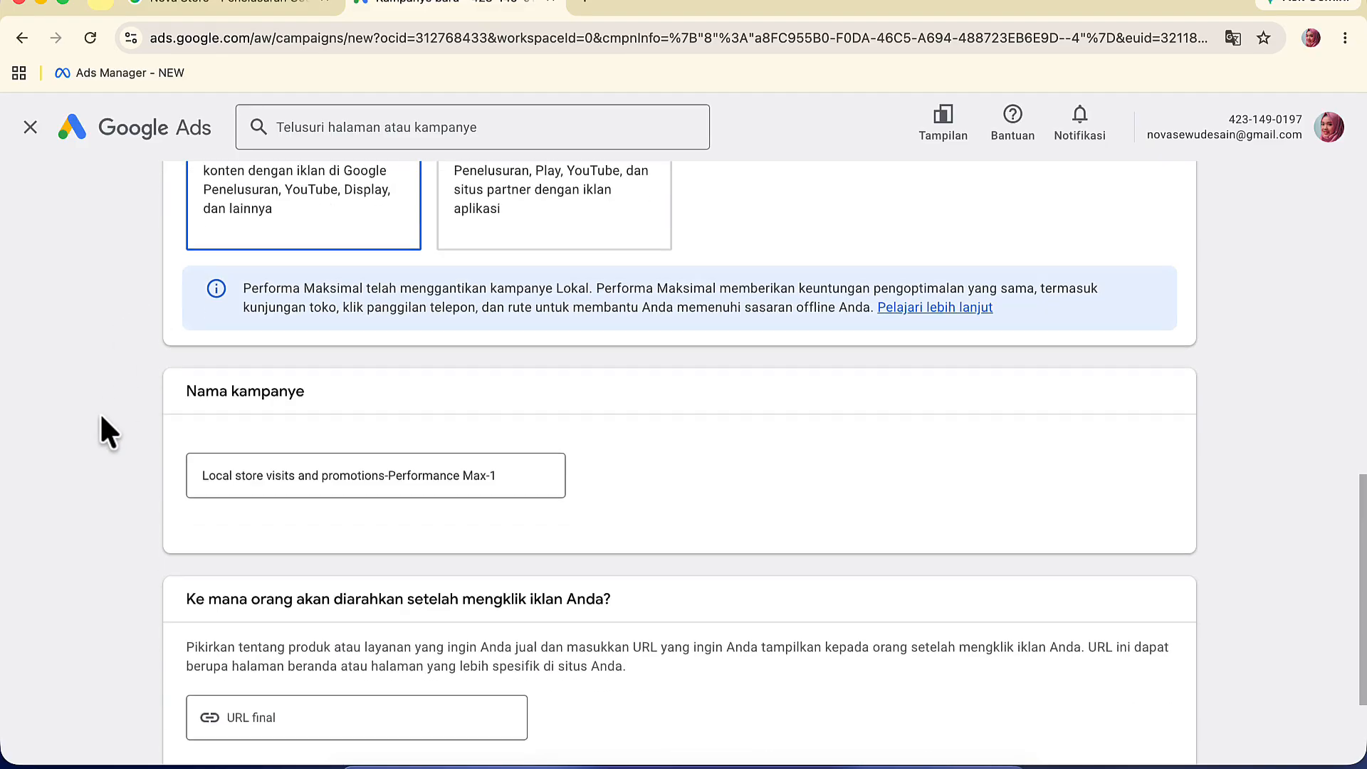
Step: Keep the suggested campaign name, leave the final URL empty and continue the campaign setup
click(317, 452)
double_click(319, 452)
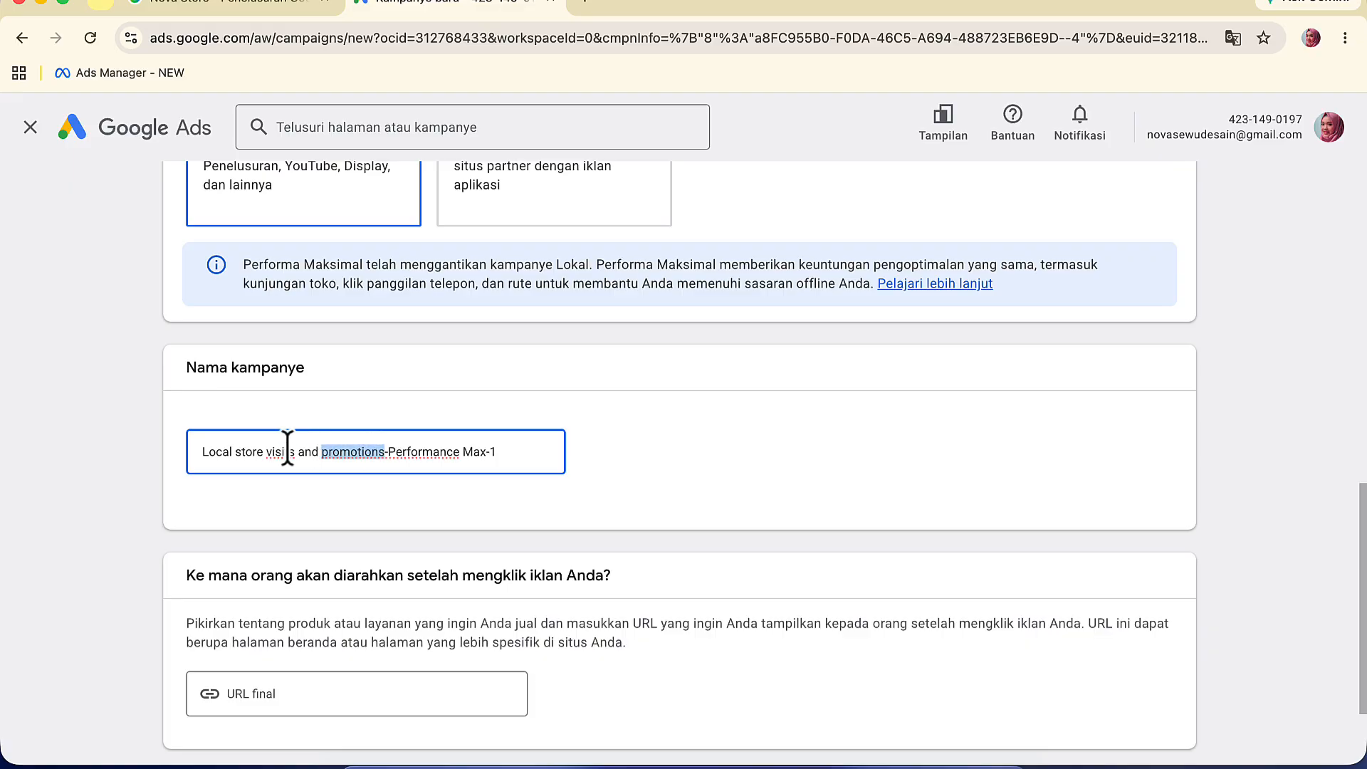
click(396, 455)
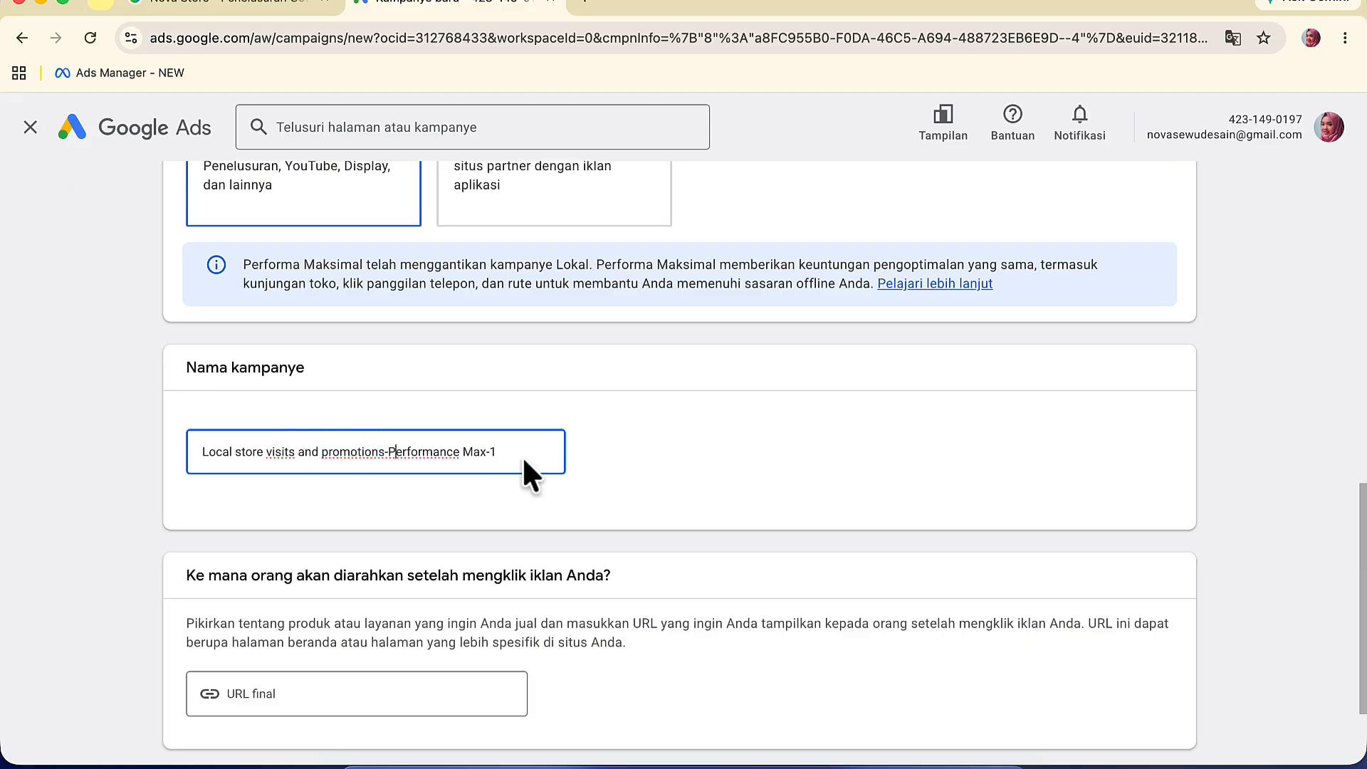
drag(502, 453, 233, 445)
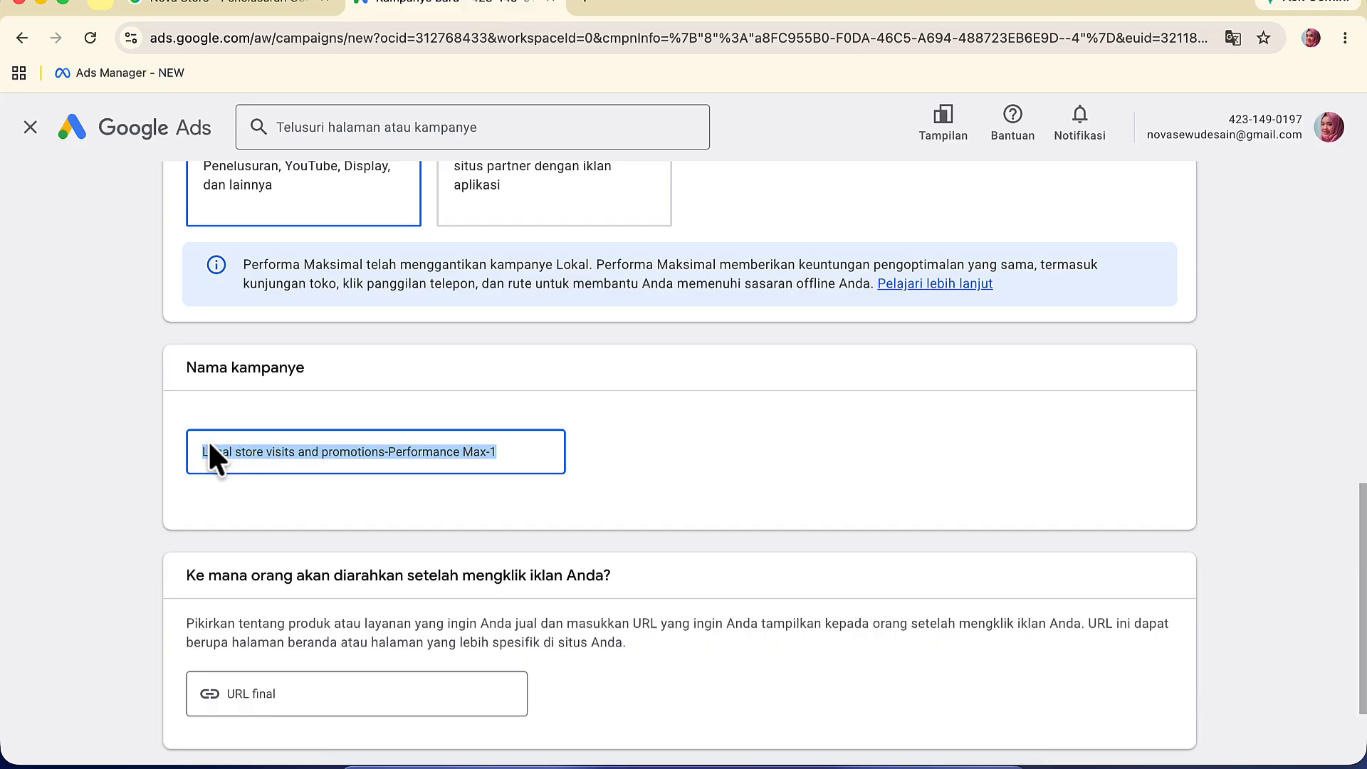
click(134, 428)
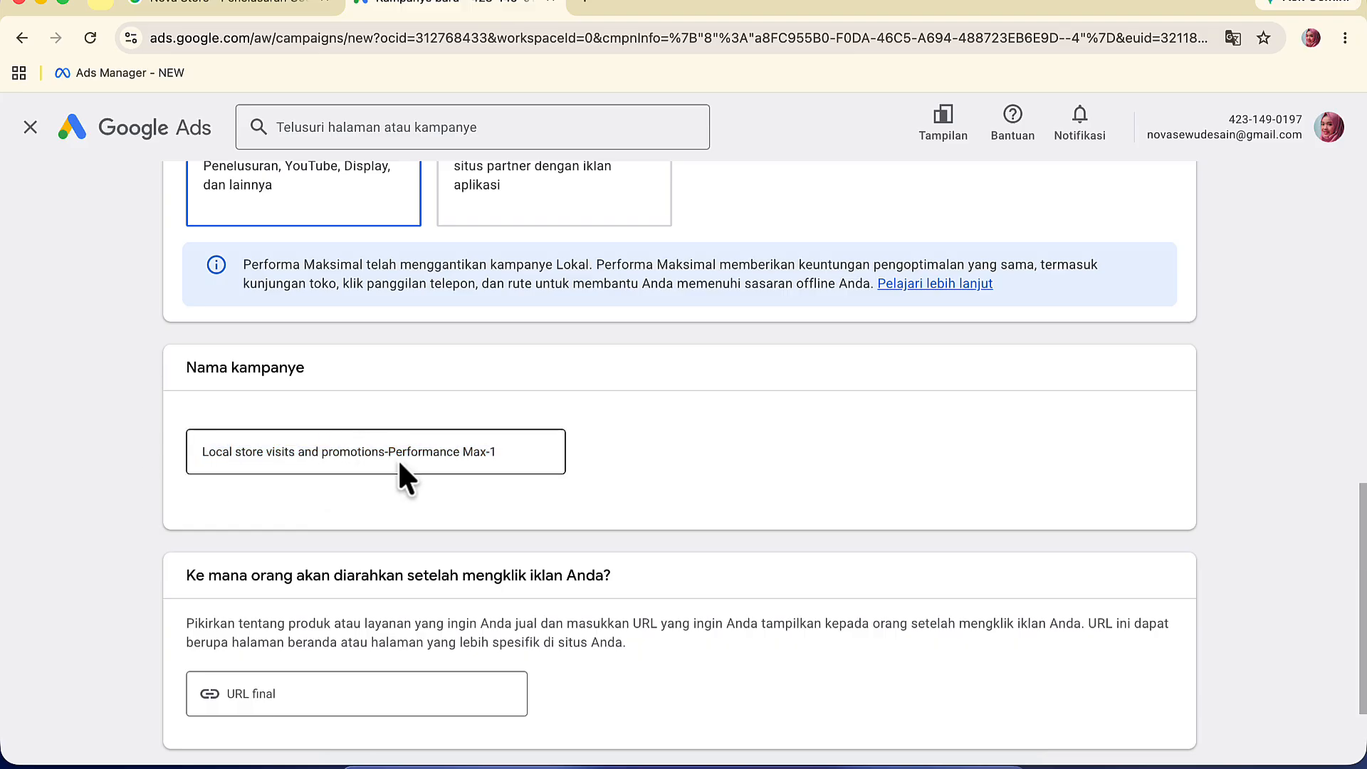
scroll(123, 476, down, 3)
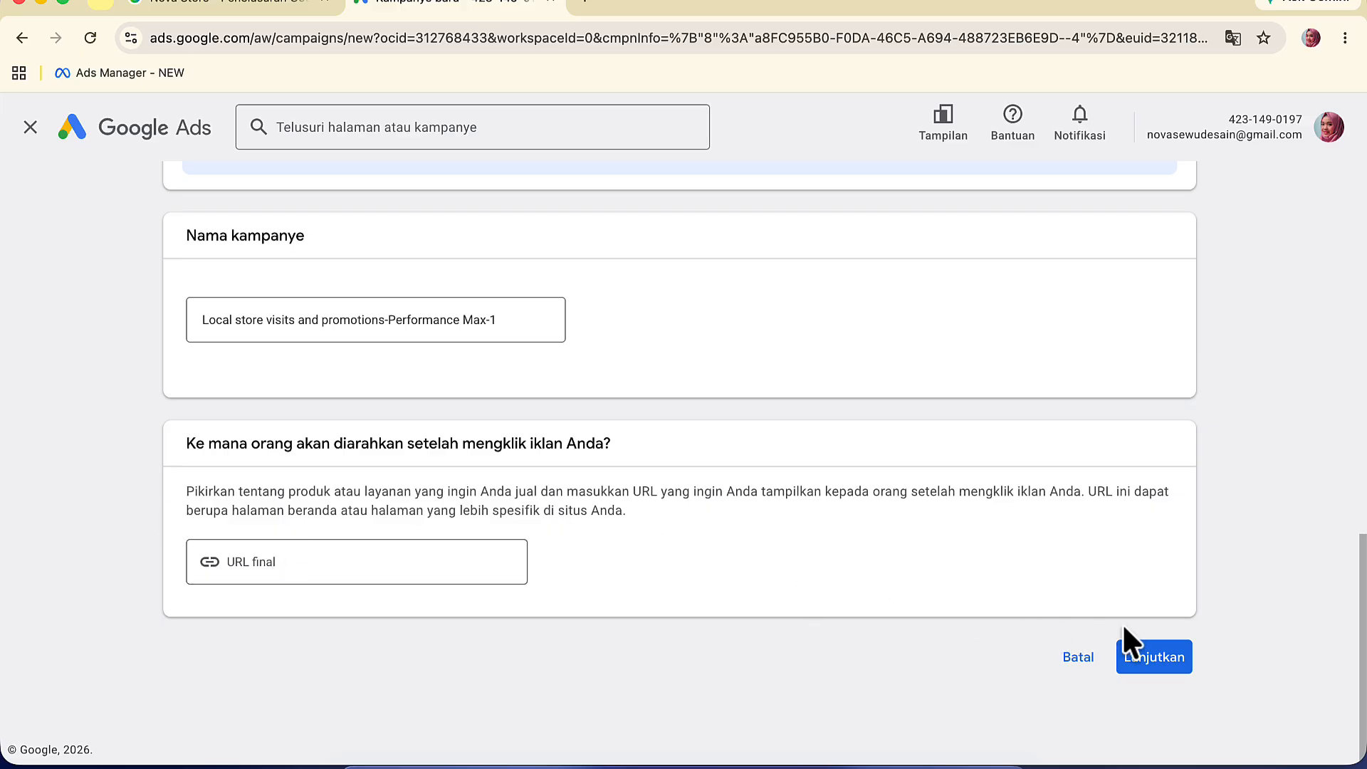
click(1130, 656)
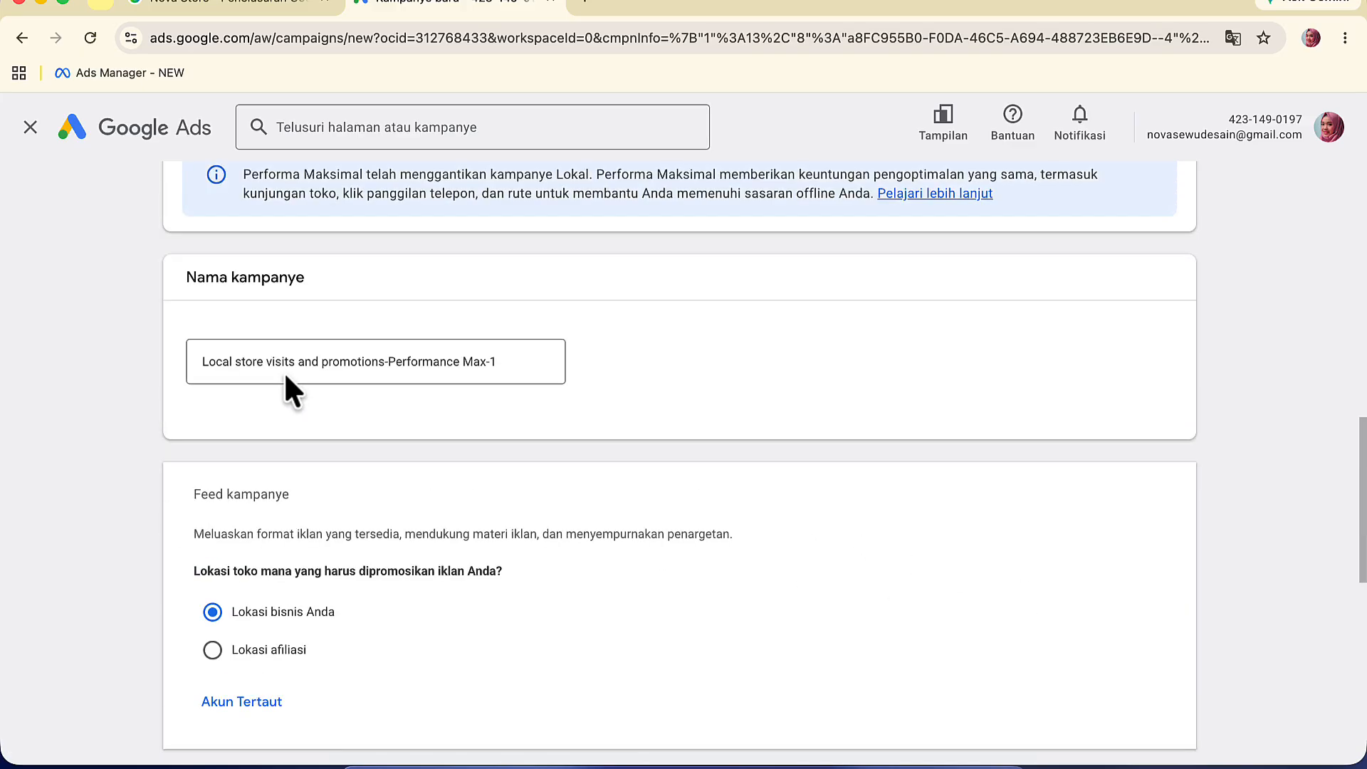
Step: Link the Nova Store location to the campaign feed through the Google Profil Bisnis manager account and save it
scroll(286, 376, up, 1)
scroll(286, 376, down, 3)
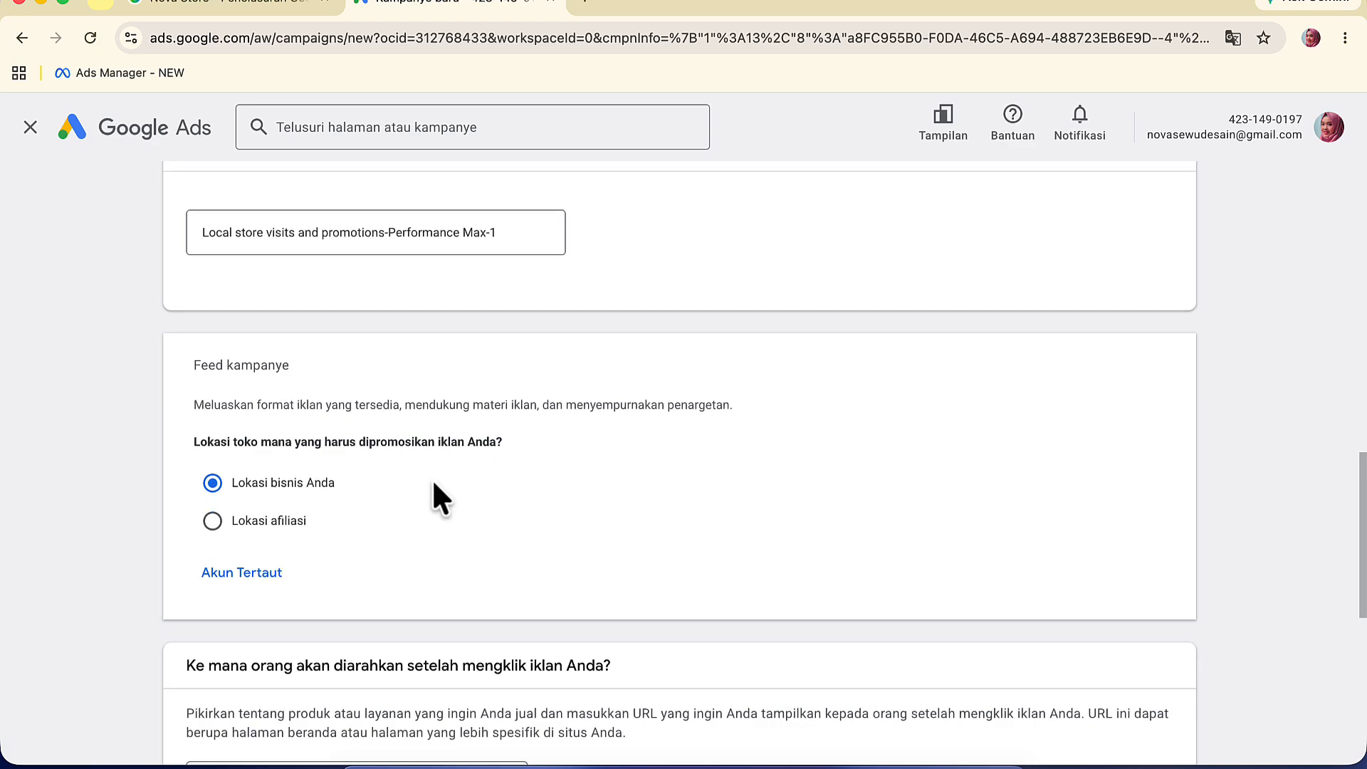
scroll(433, 483, down, 3)
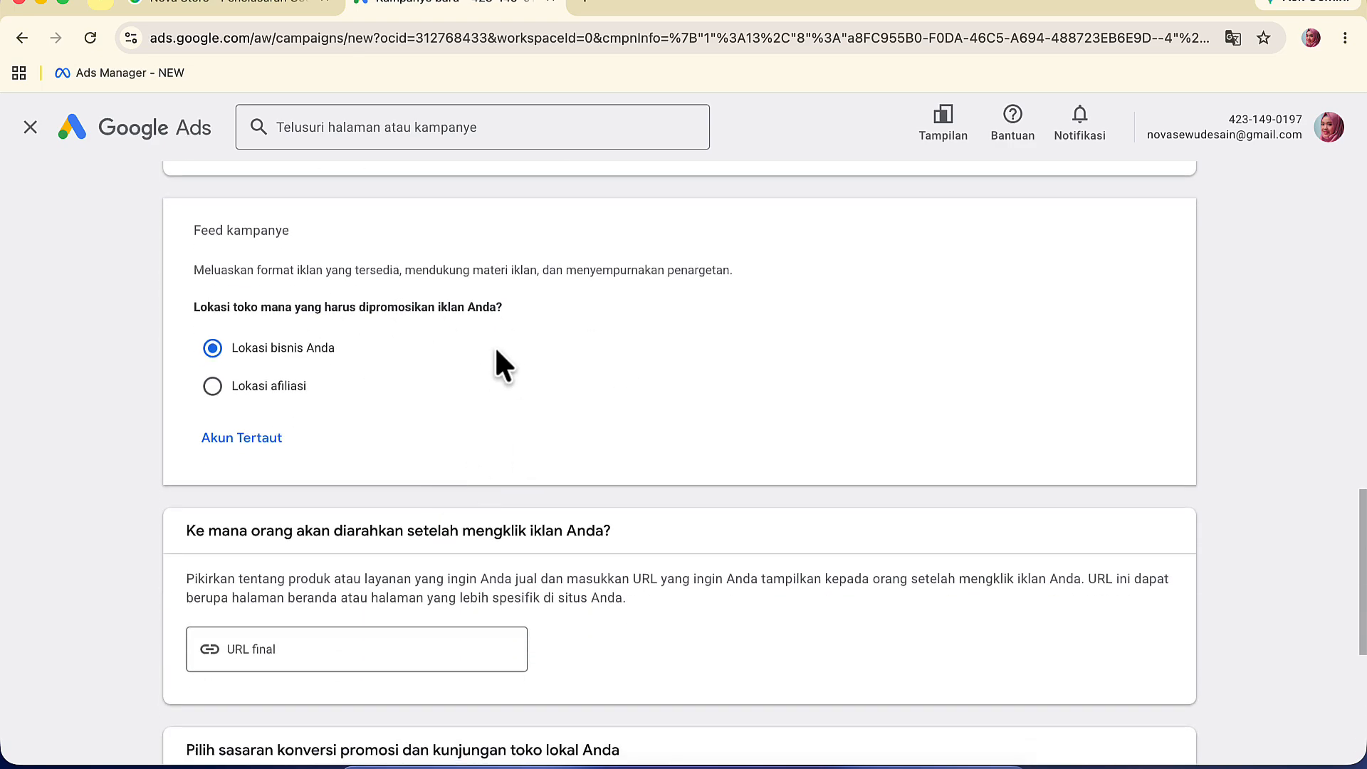
scroll(39, 293, down, 1)
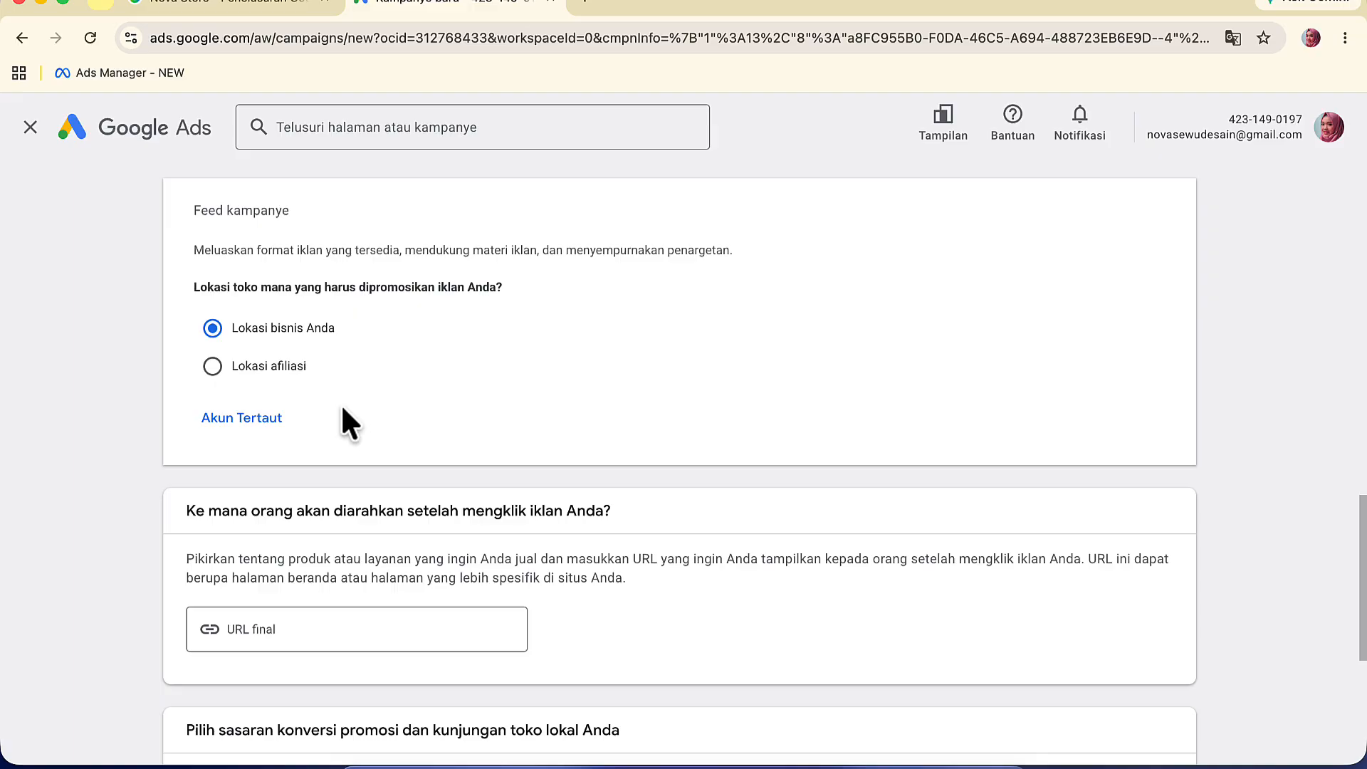
click(234, 414)
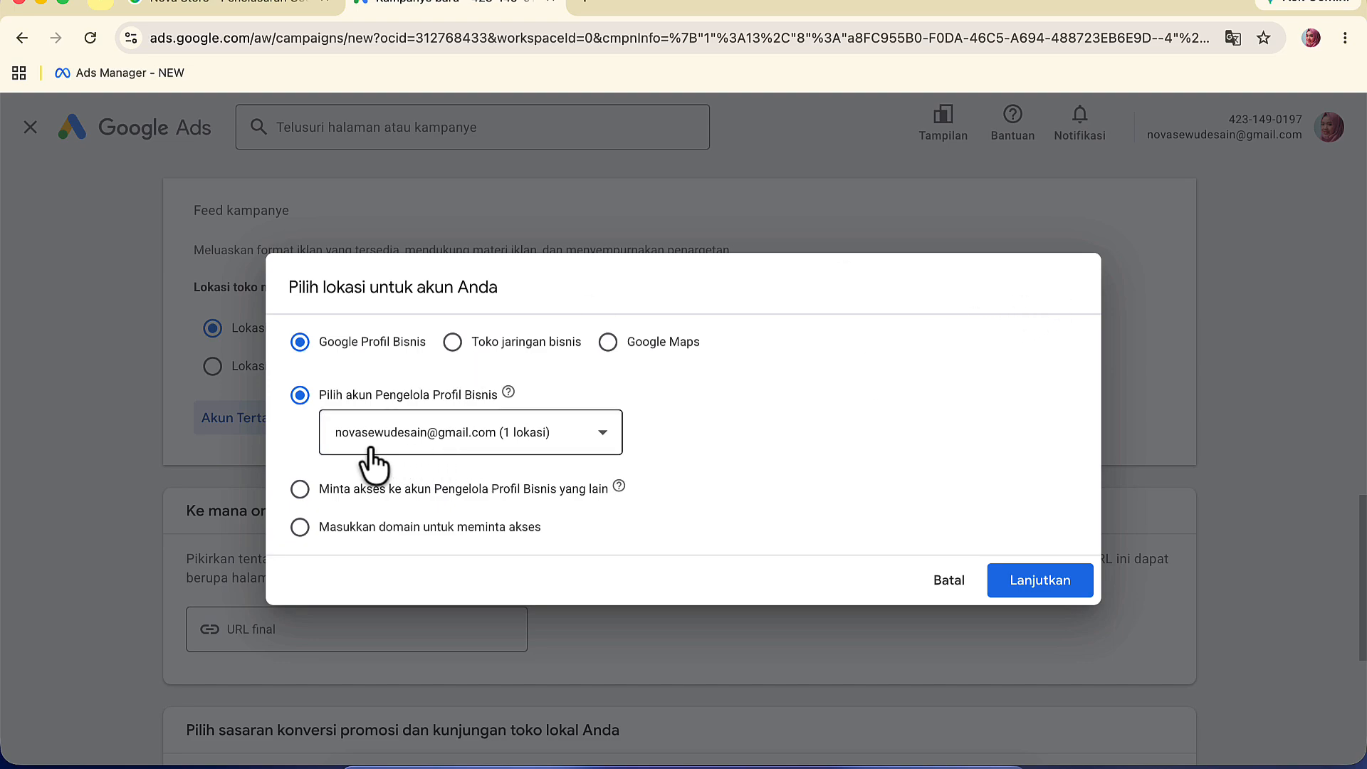
click(610, 448)
click(610, 448)
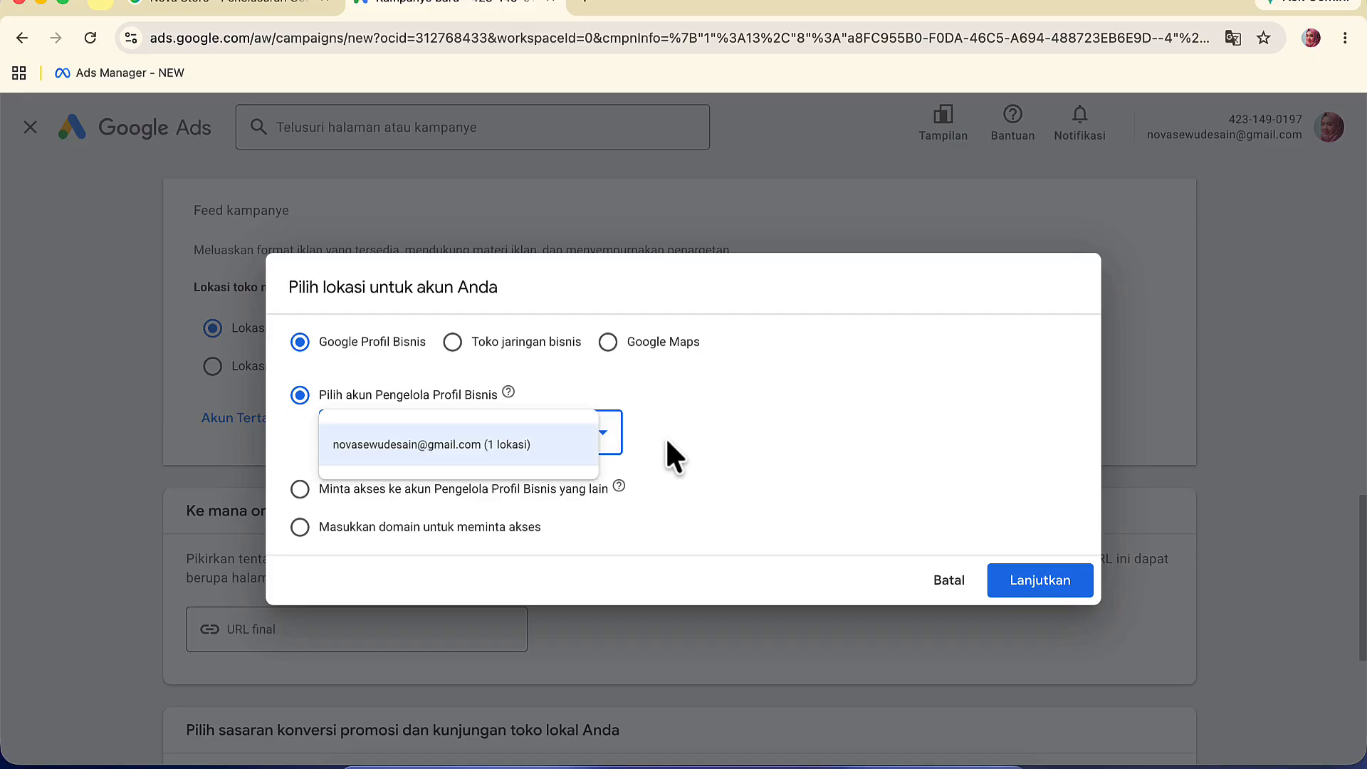
click(214, 6)
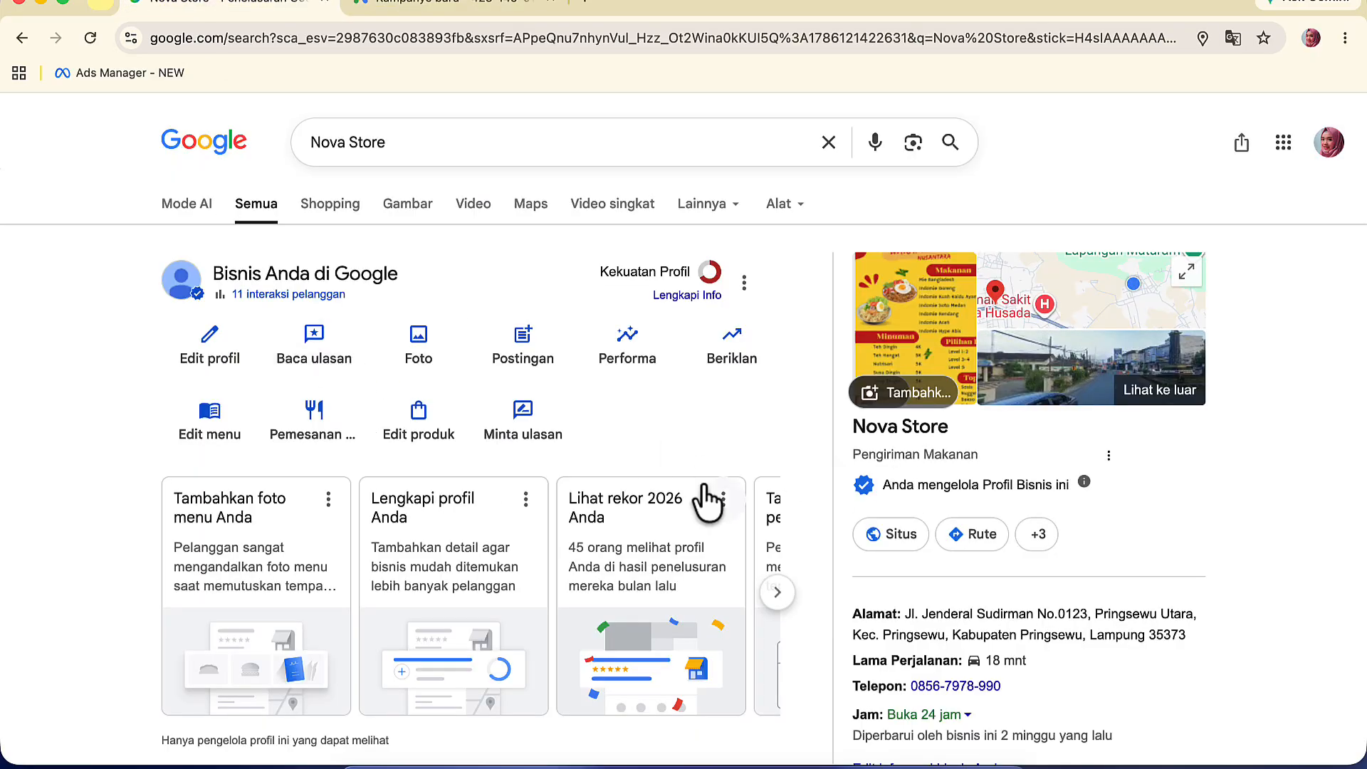
click(478, 8)
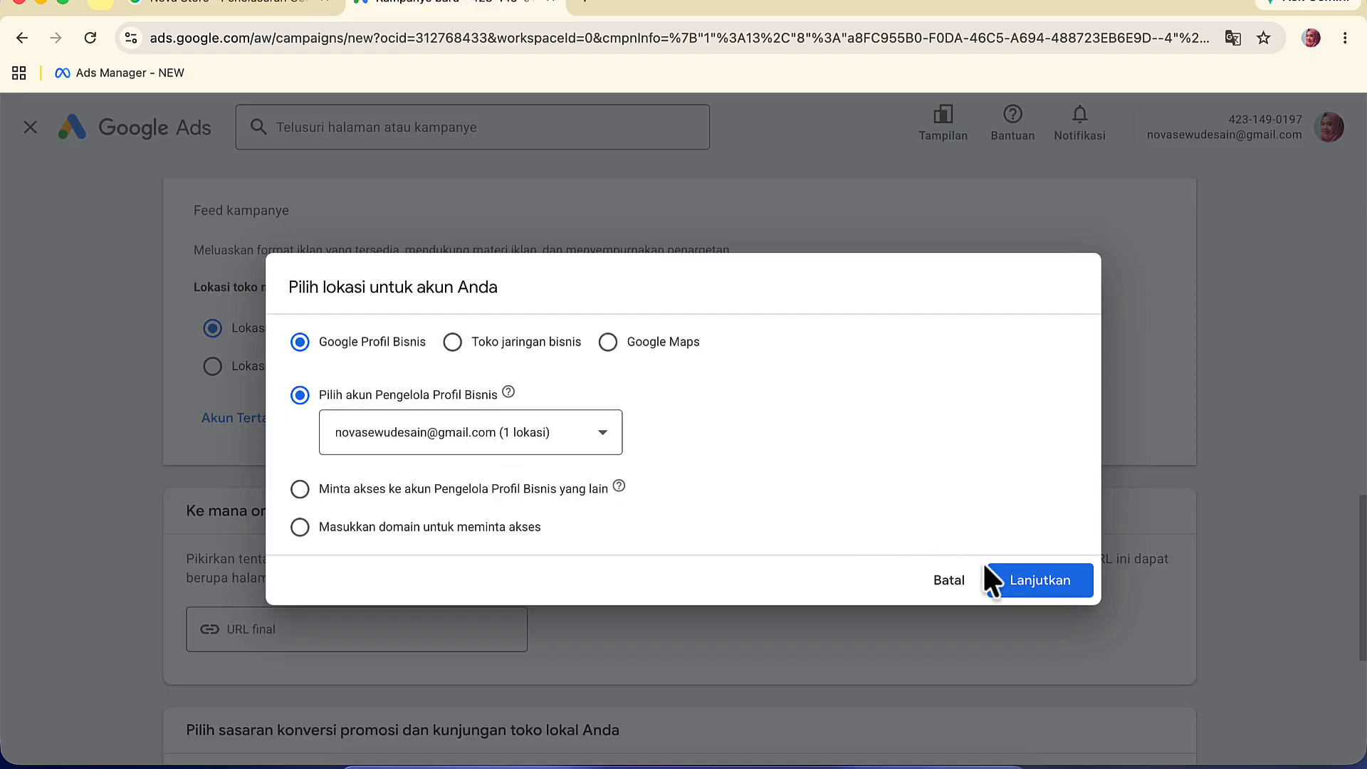
click(1032, 585)
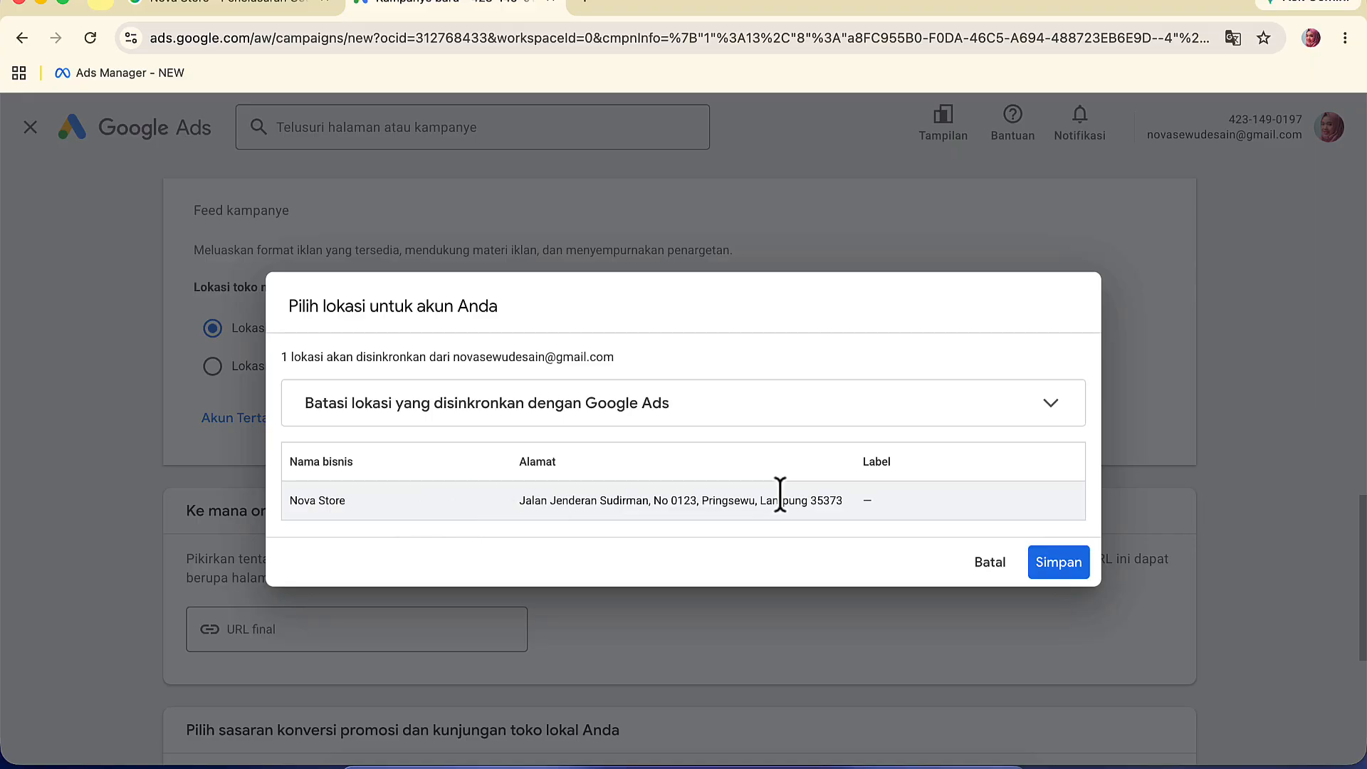
click(1046, 562)
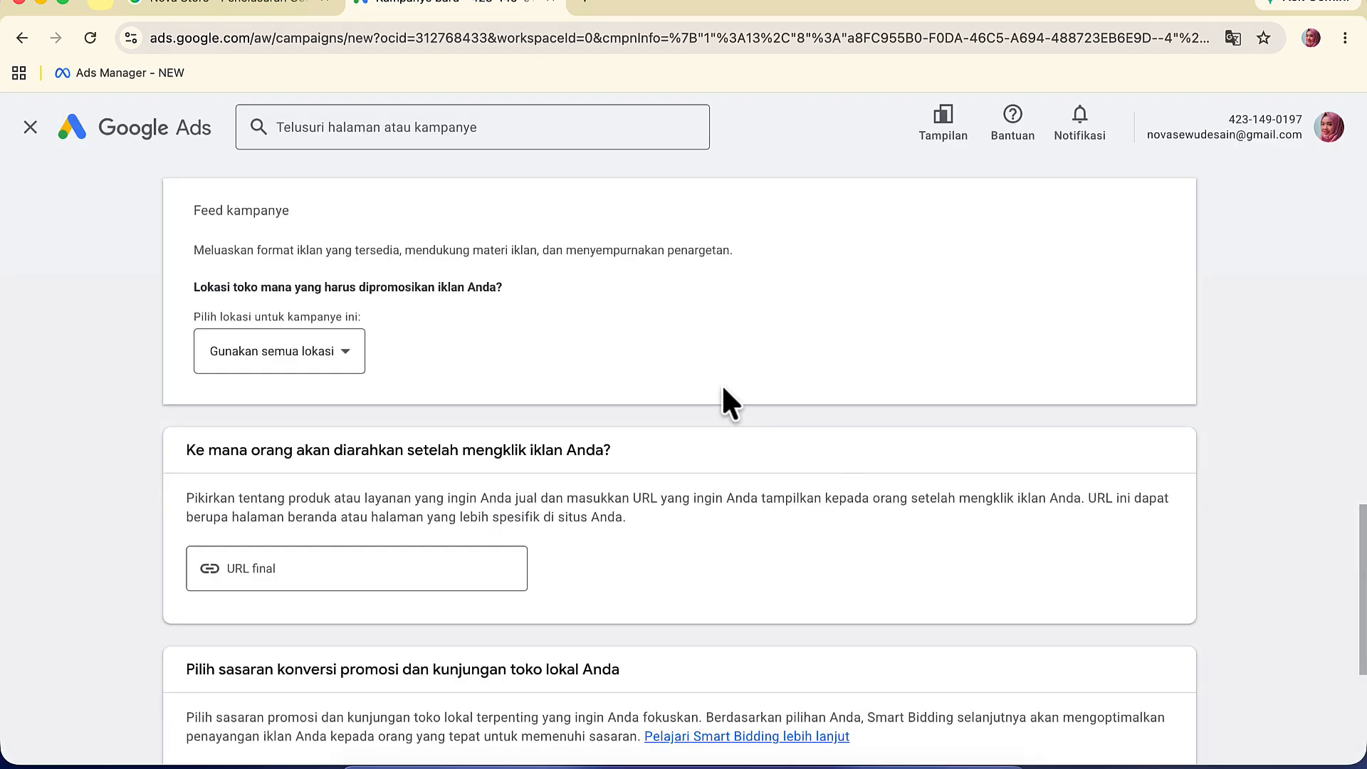
Step: Choose Kontak as the conversion goal for local store visits and promotions, then continue to the bidding settings
scroll(148, 430, down, 4)
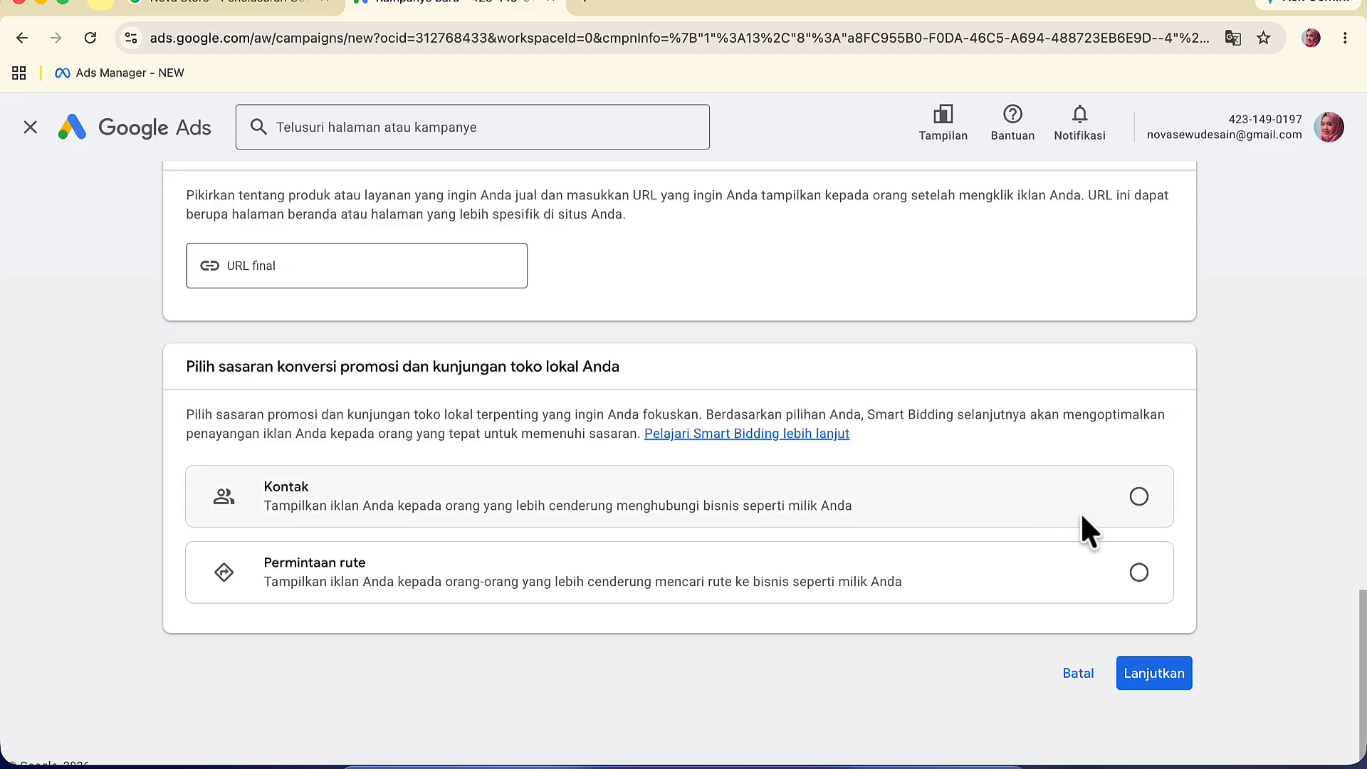
click(1134, 494)
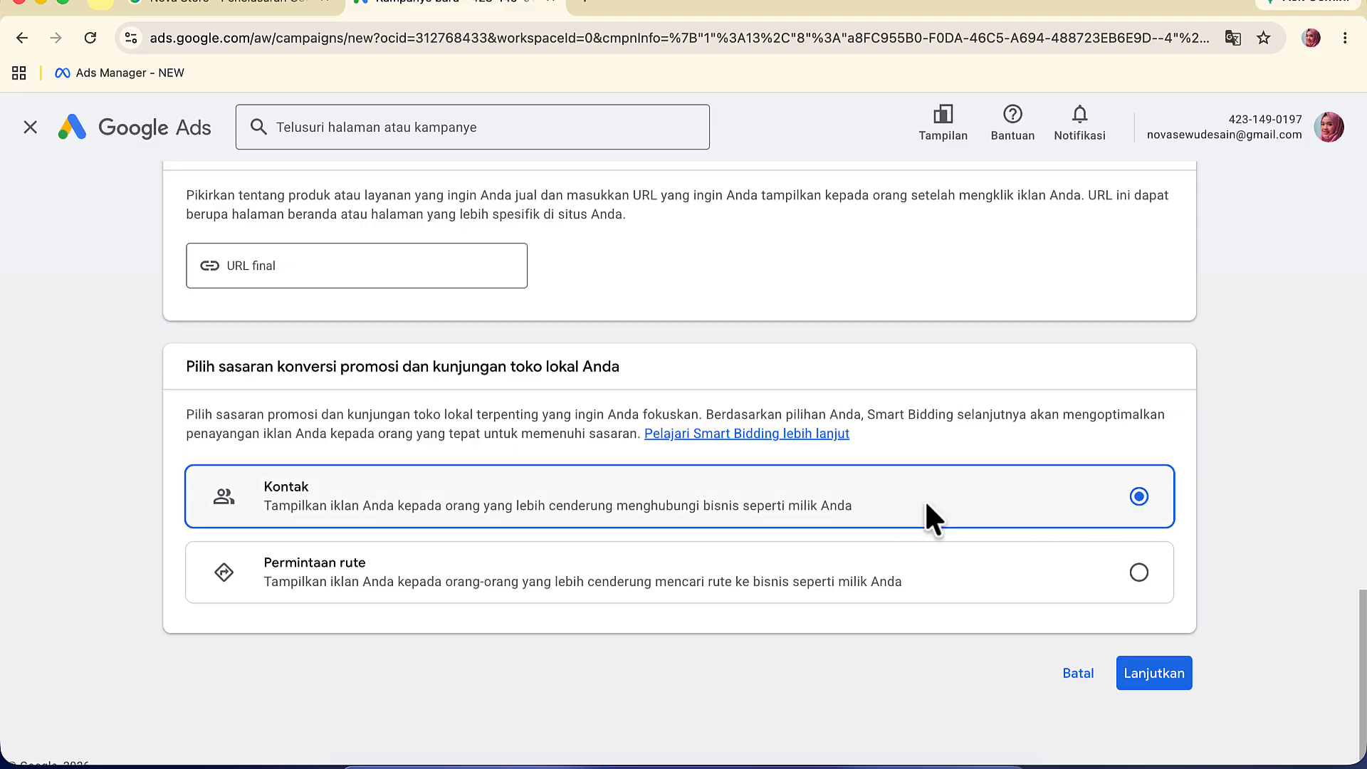
click(271, 8)
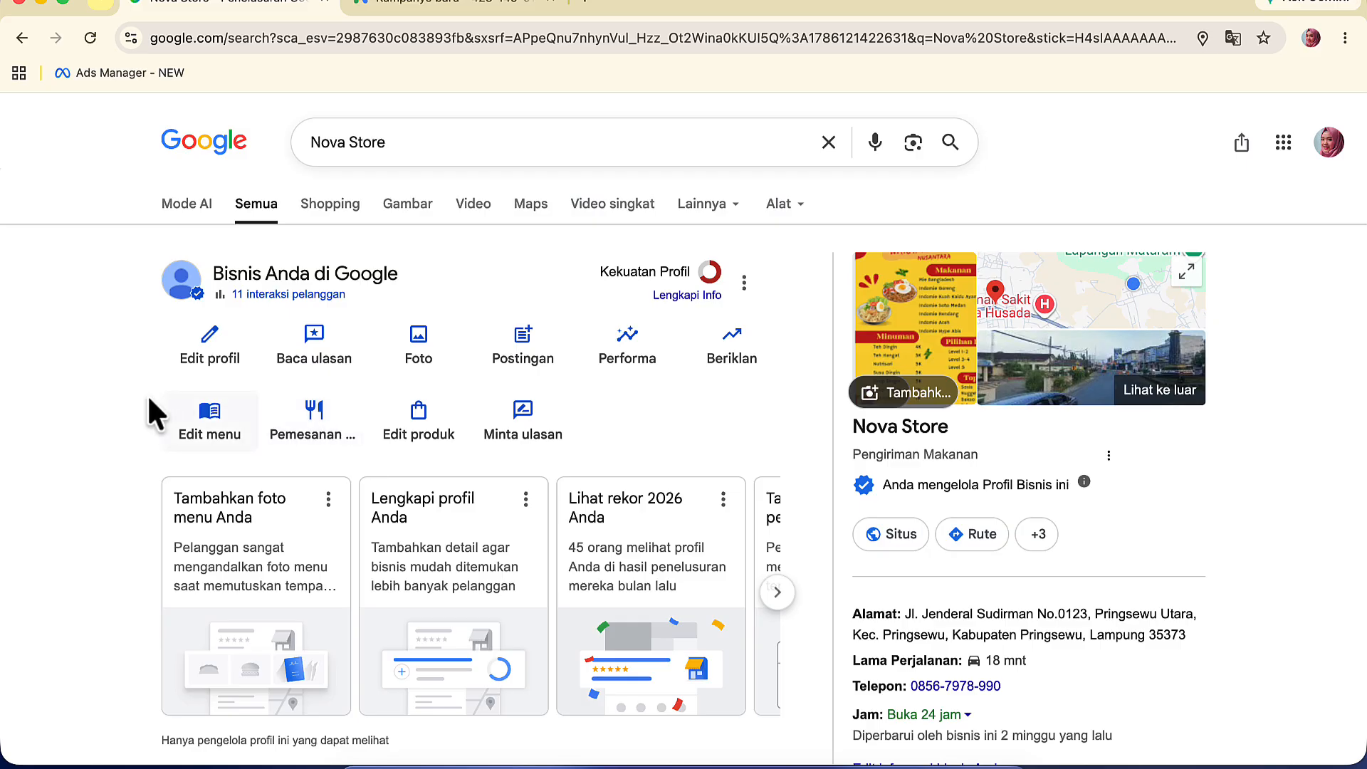
scroll(633, 189, down, 2)
key(ctrl+Tab)
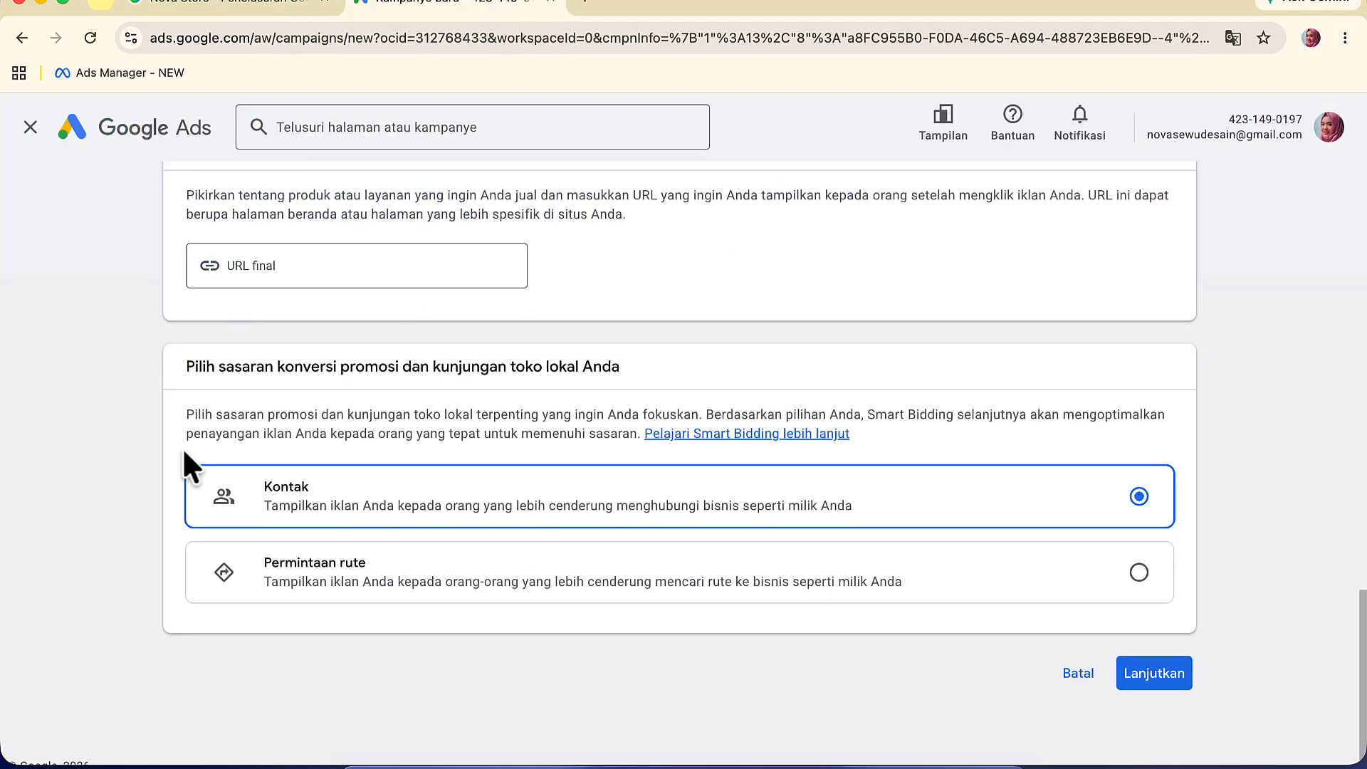
scroll(112, 504, down, 1)
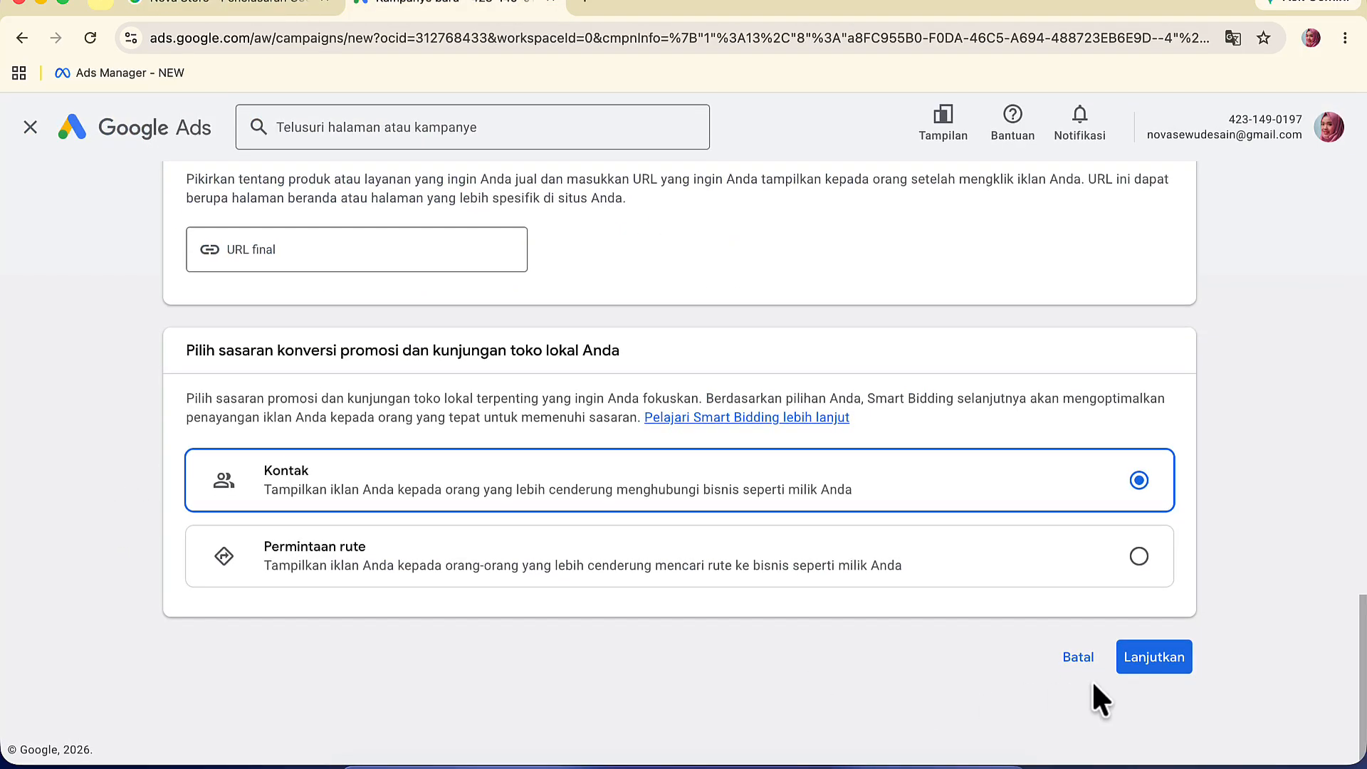
click(1146, 662)
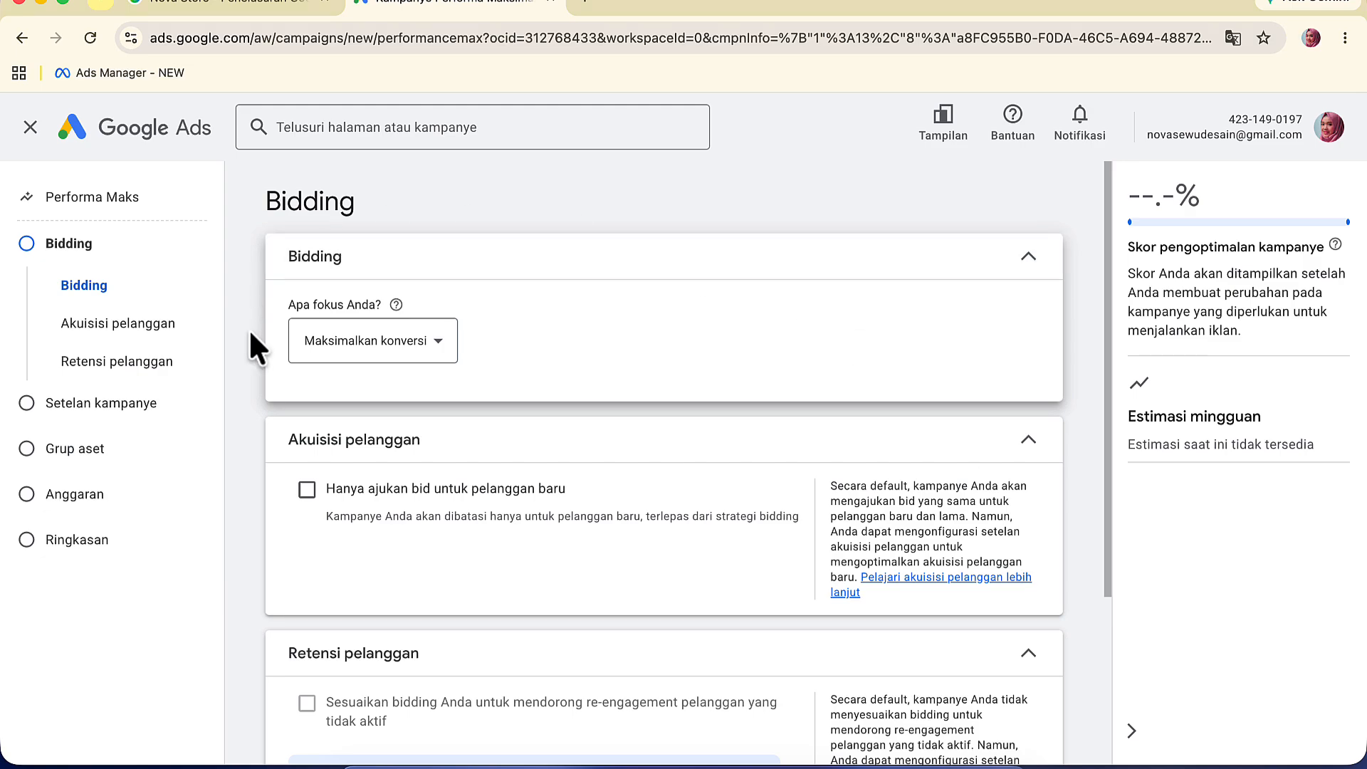
Step: Try restricting bids to new customers only, turn that restriction off again and continue to the campaign settings
scroll(249, 327, down, 2)
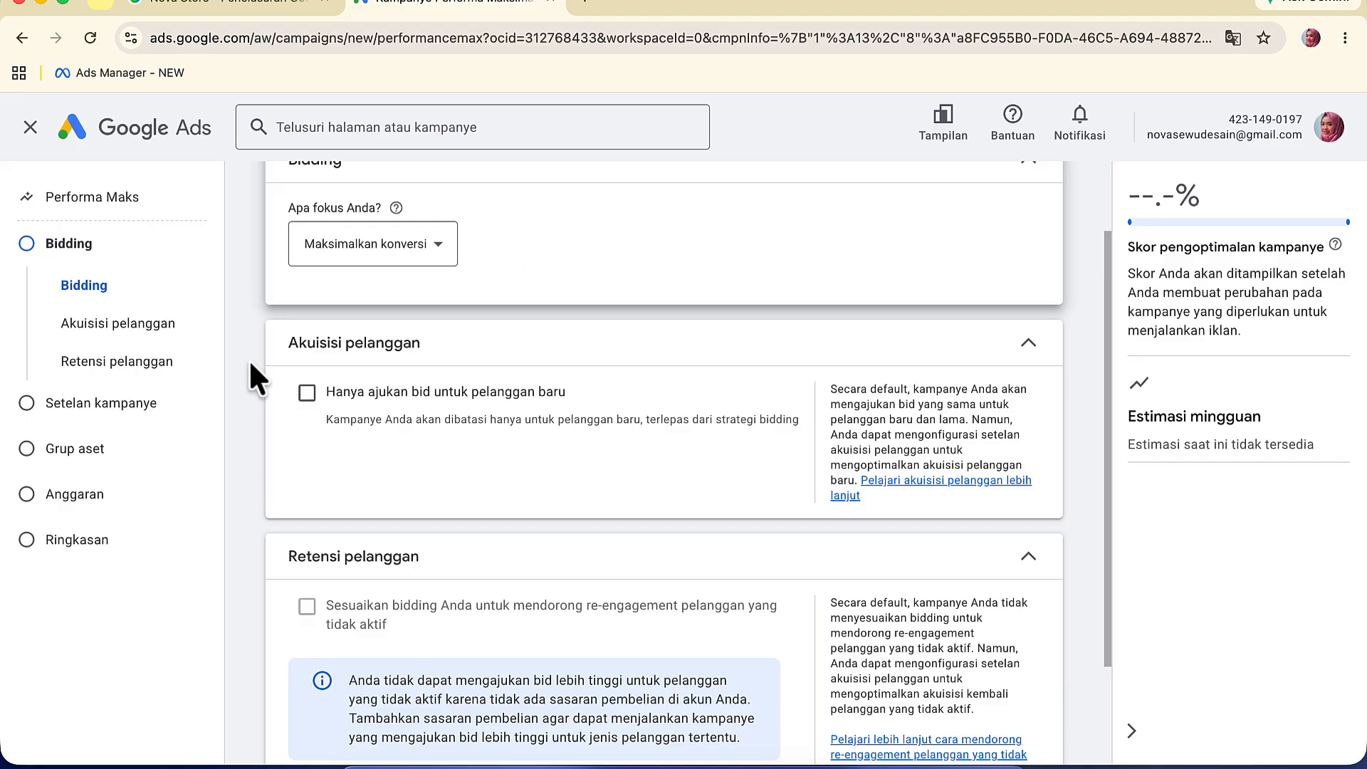
scroll(249, 359, down, 1)
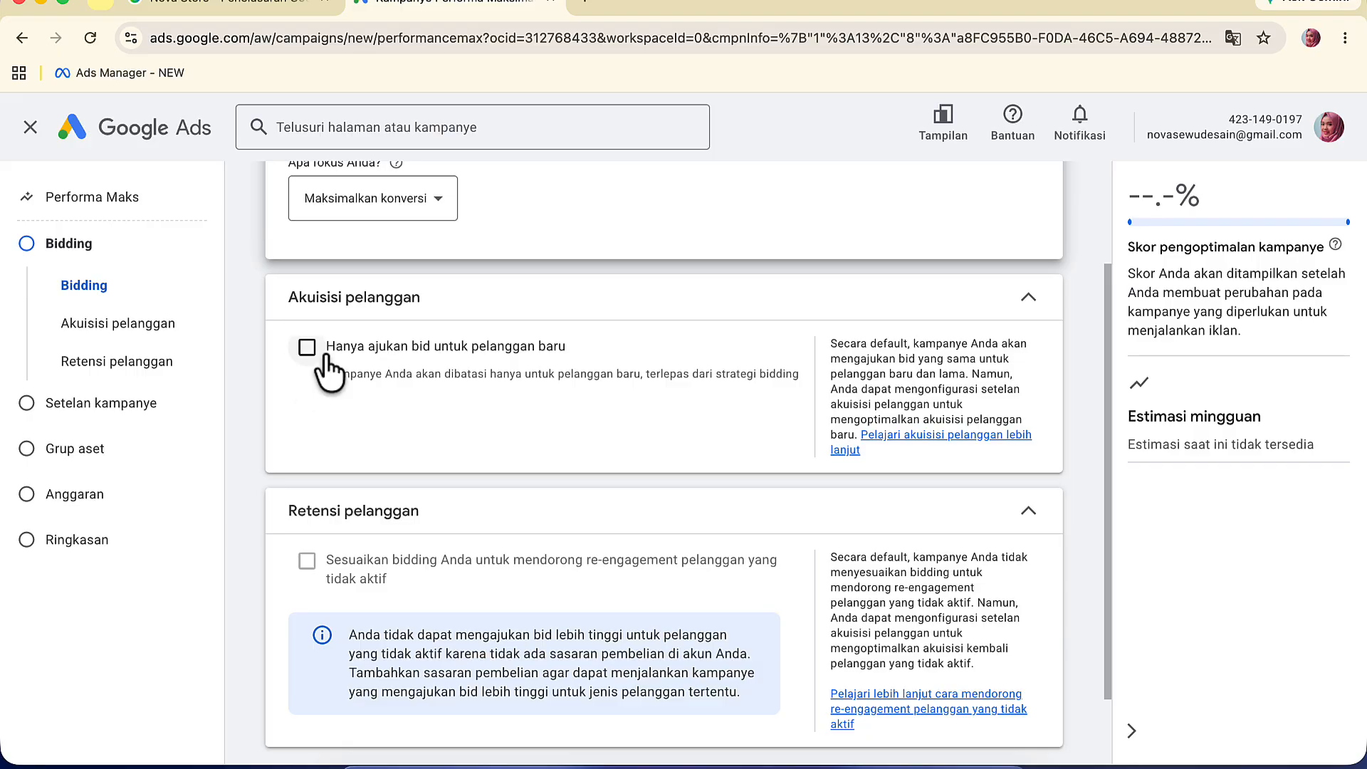
click(306, 351)
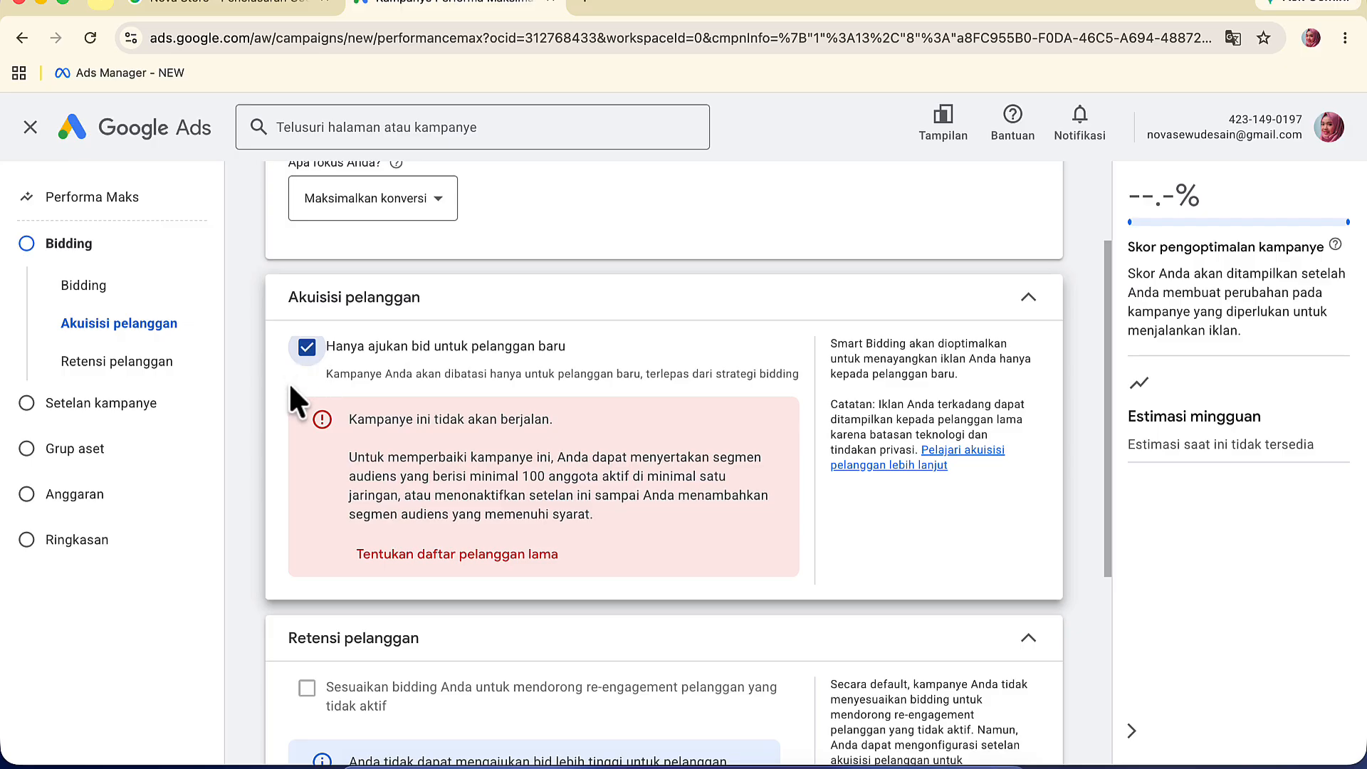
click(302, 350)
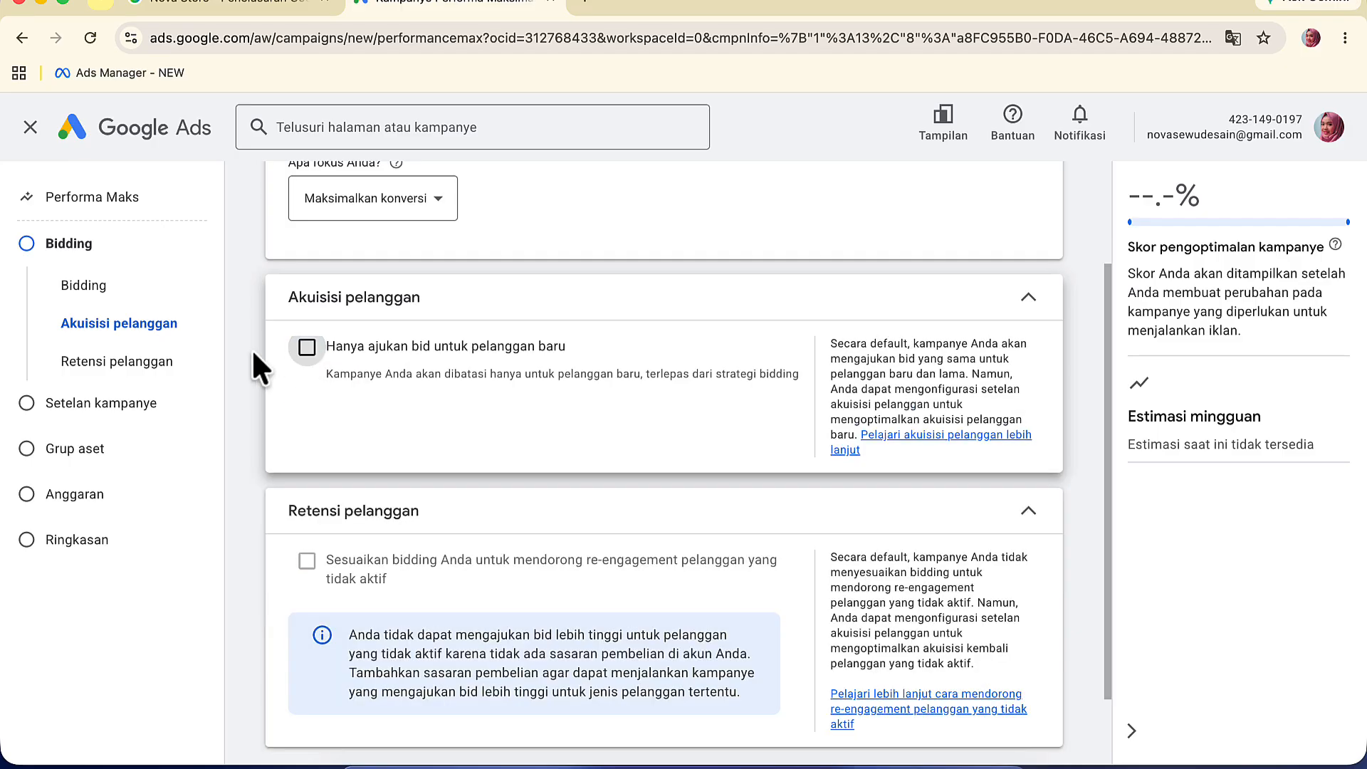
scroll(549, 625, down, 2)
click(960, 721)
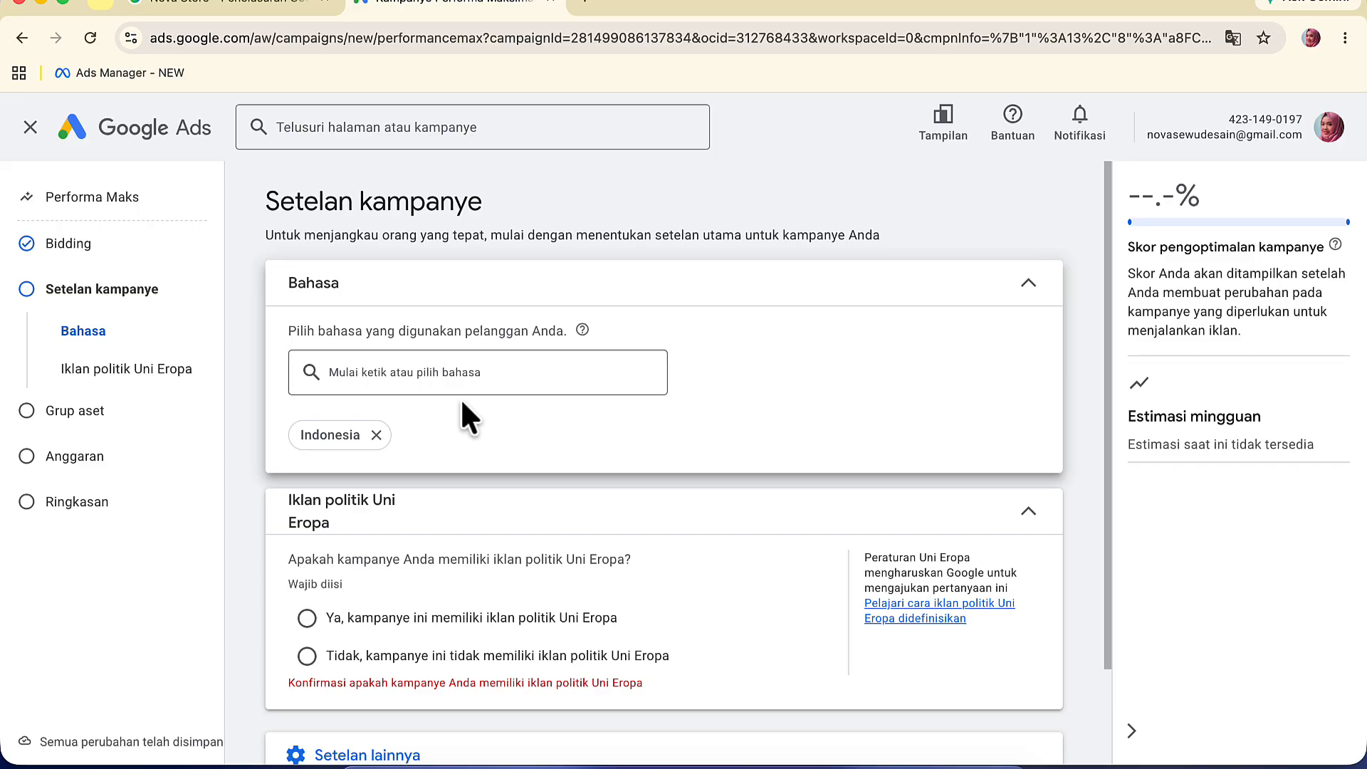
Step: Add Inggris to the campaign's customer languages alongside Indonesia
click(480, 378)
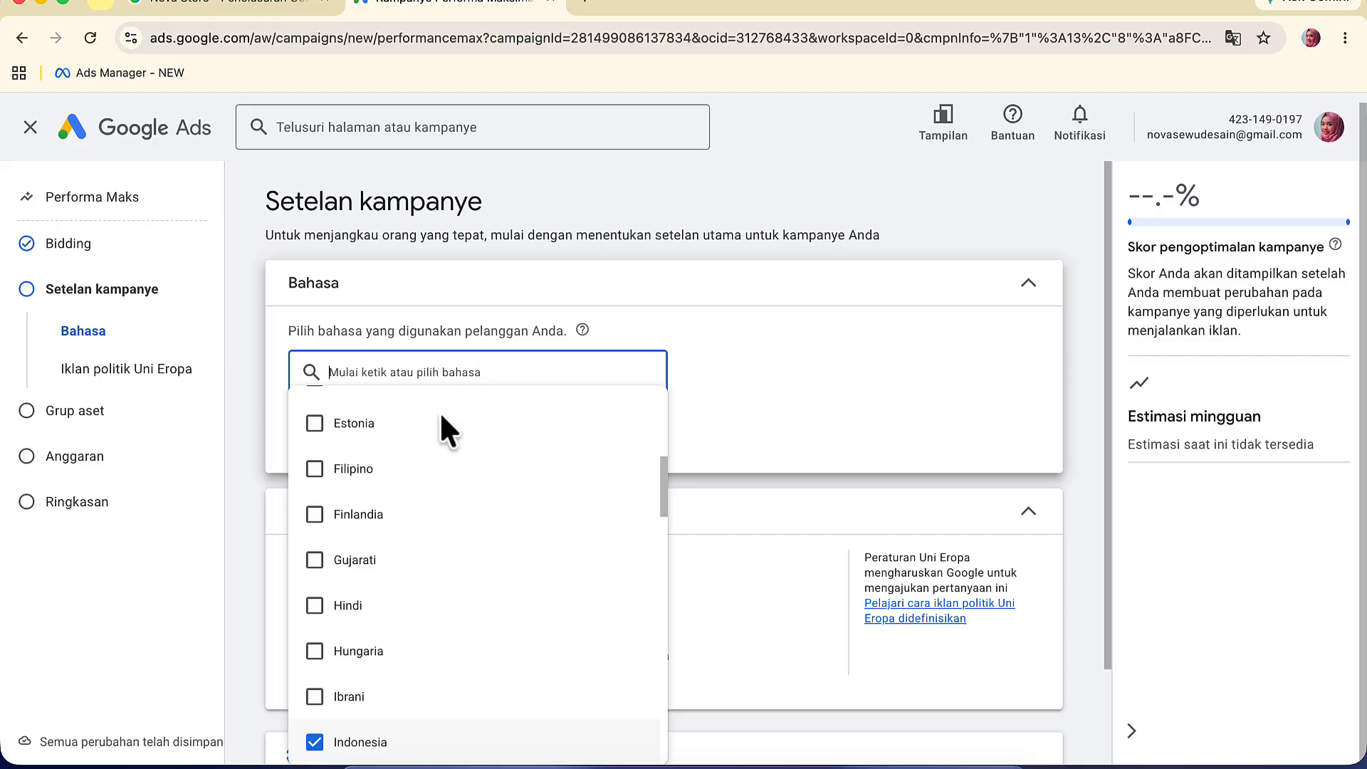
scroll(418, 541, down, 3)
click(356, 594)
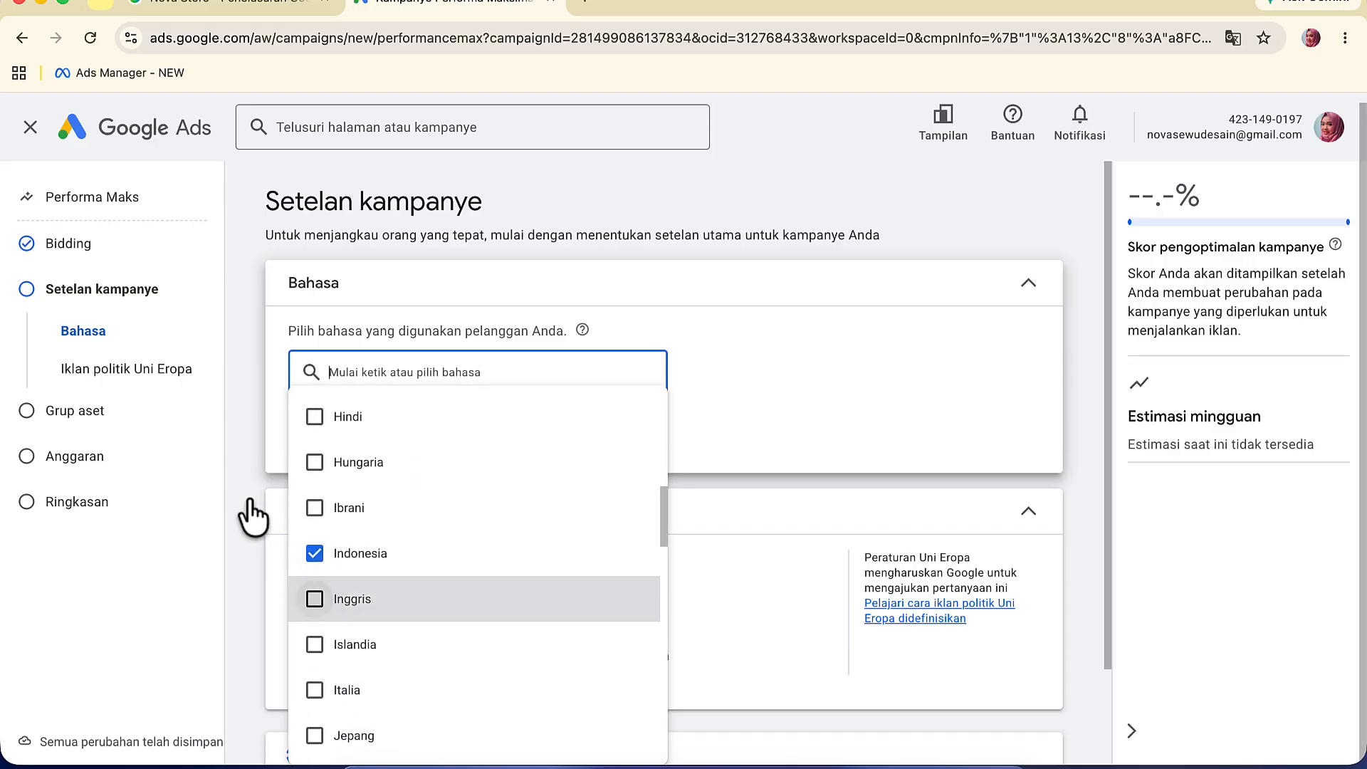
click(239, 498)
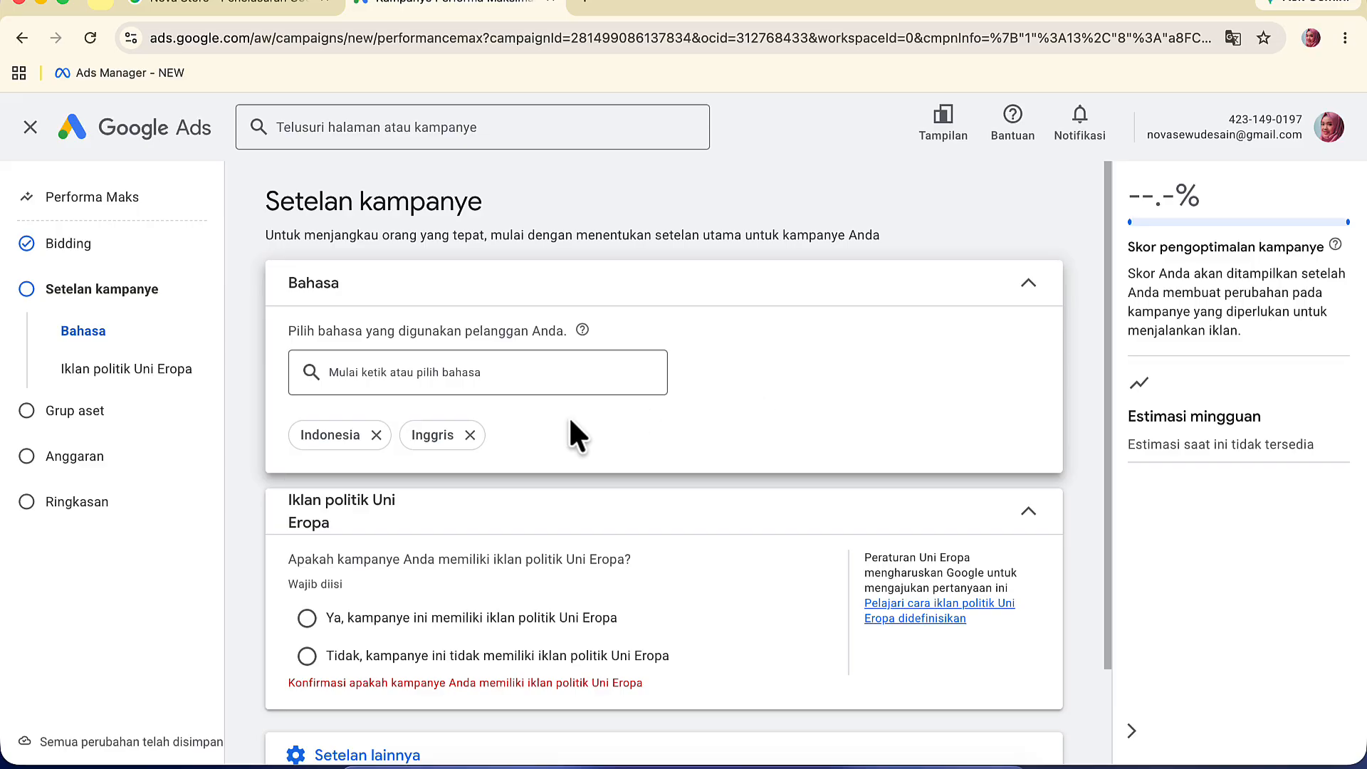
Step: Declare that the campaign has no European Union political ads and continue to the asset group
scroll(642, 430, down, 1)
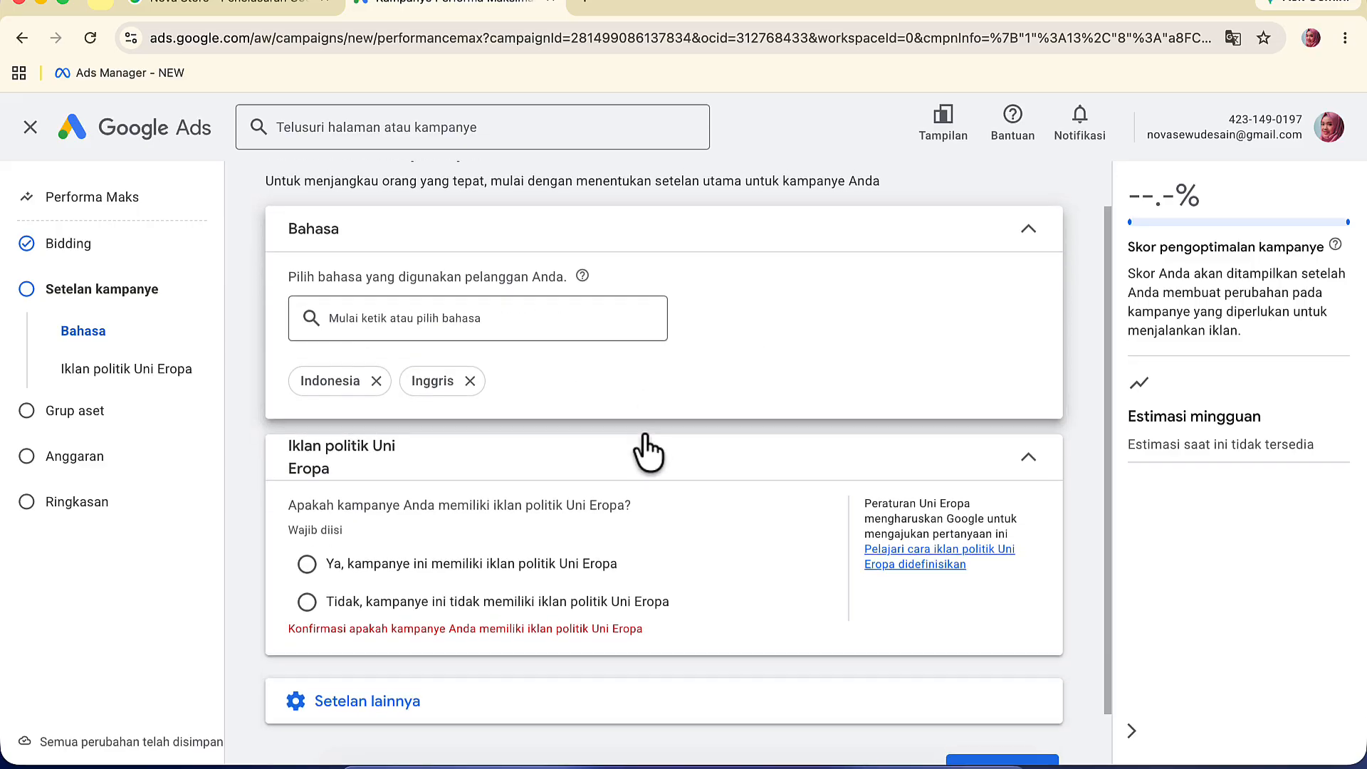
scroll(643, 430, up, 1)
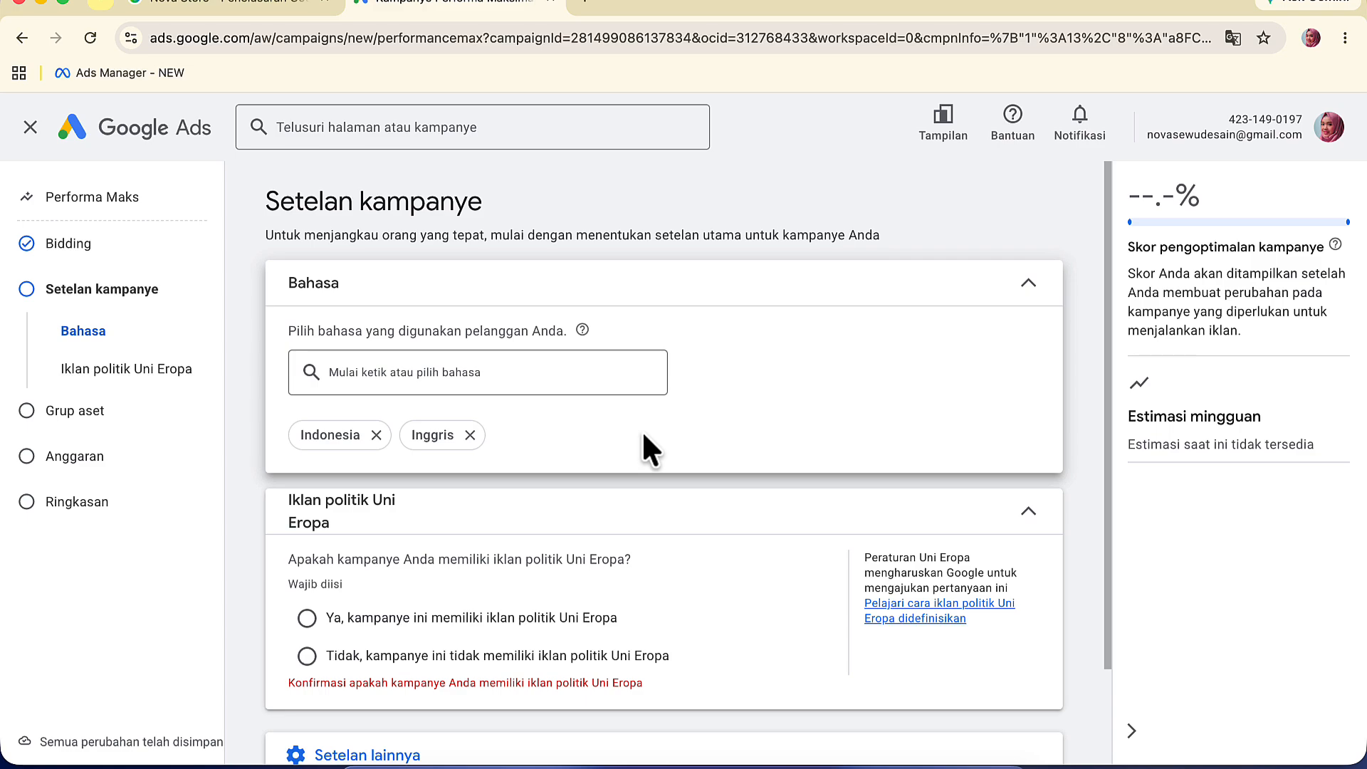
scroll(642, 434, down, 2)
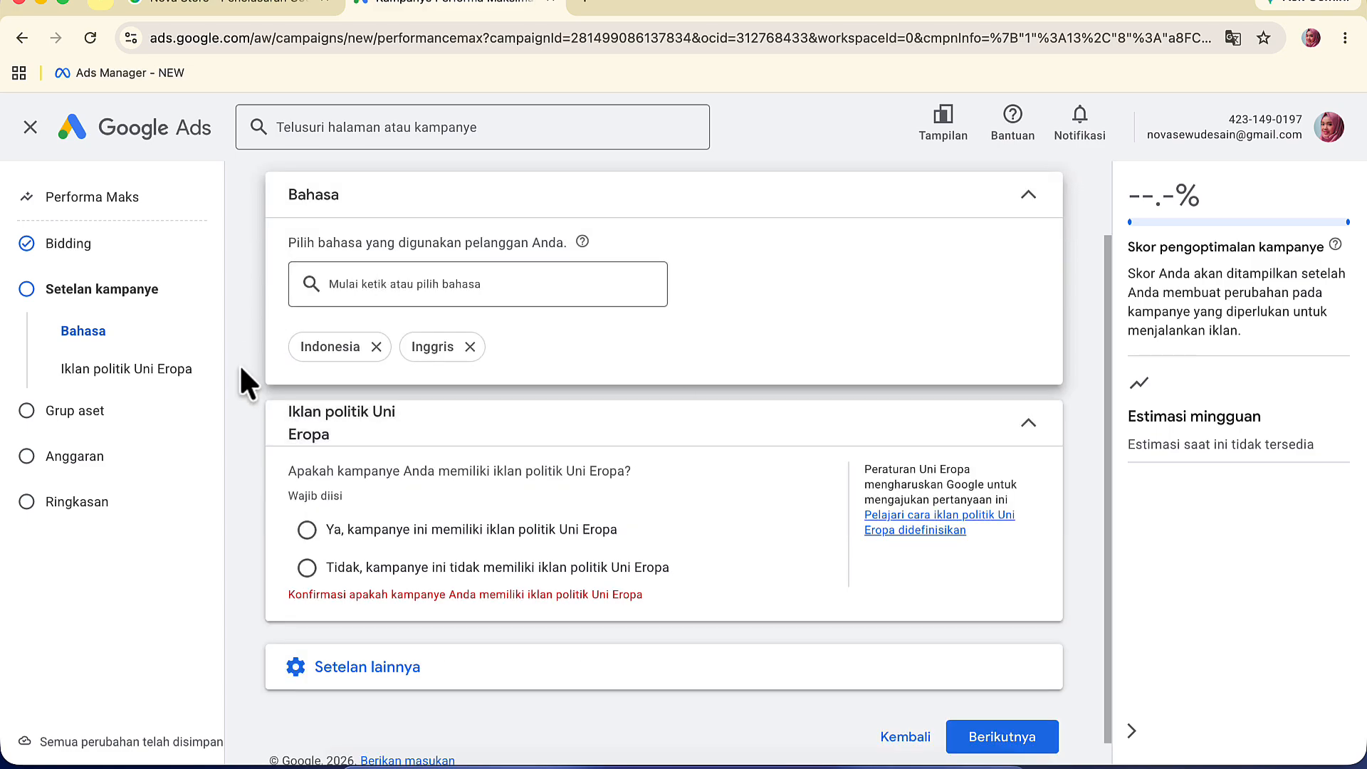
scroll(259, 506, down, 1)
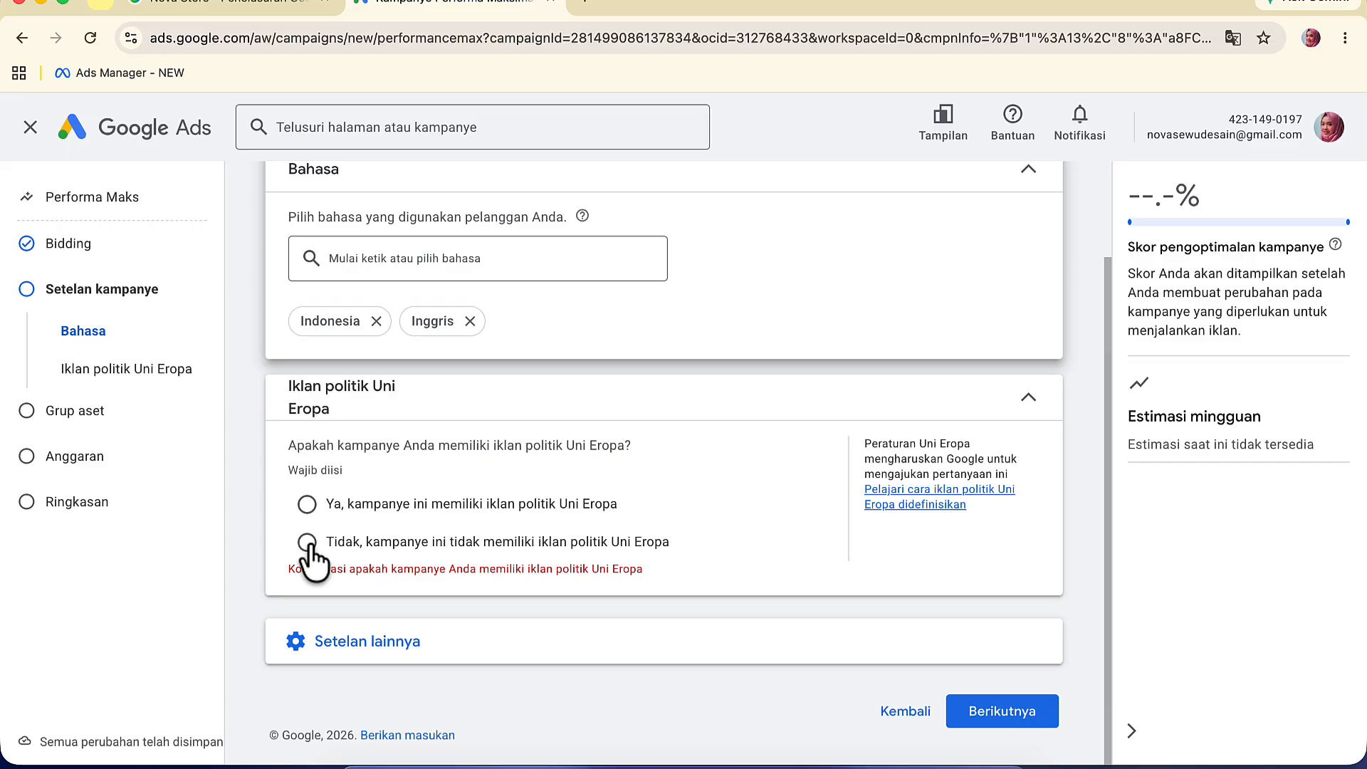
click(307, 543)
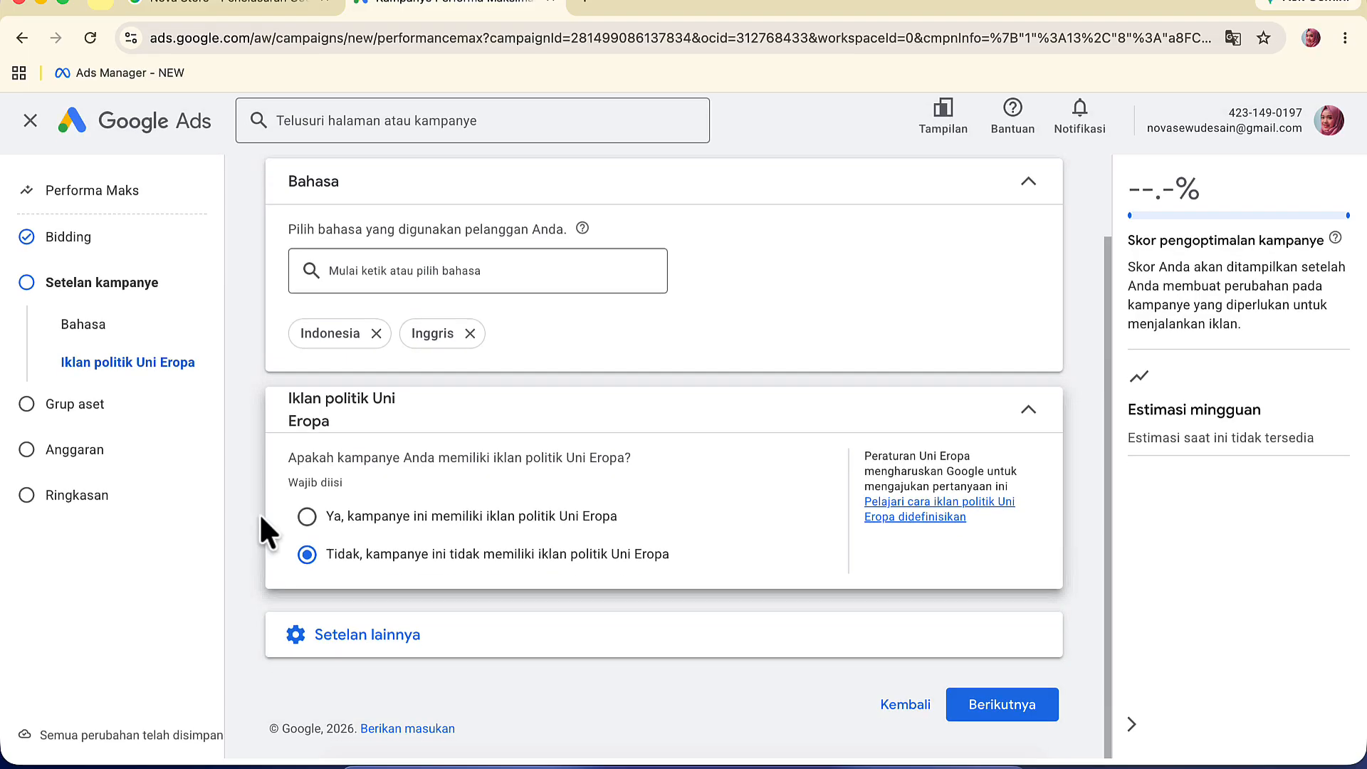
click(1004, 712)
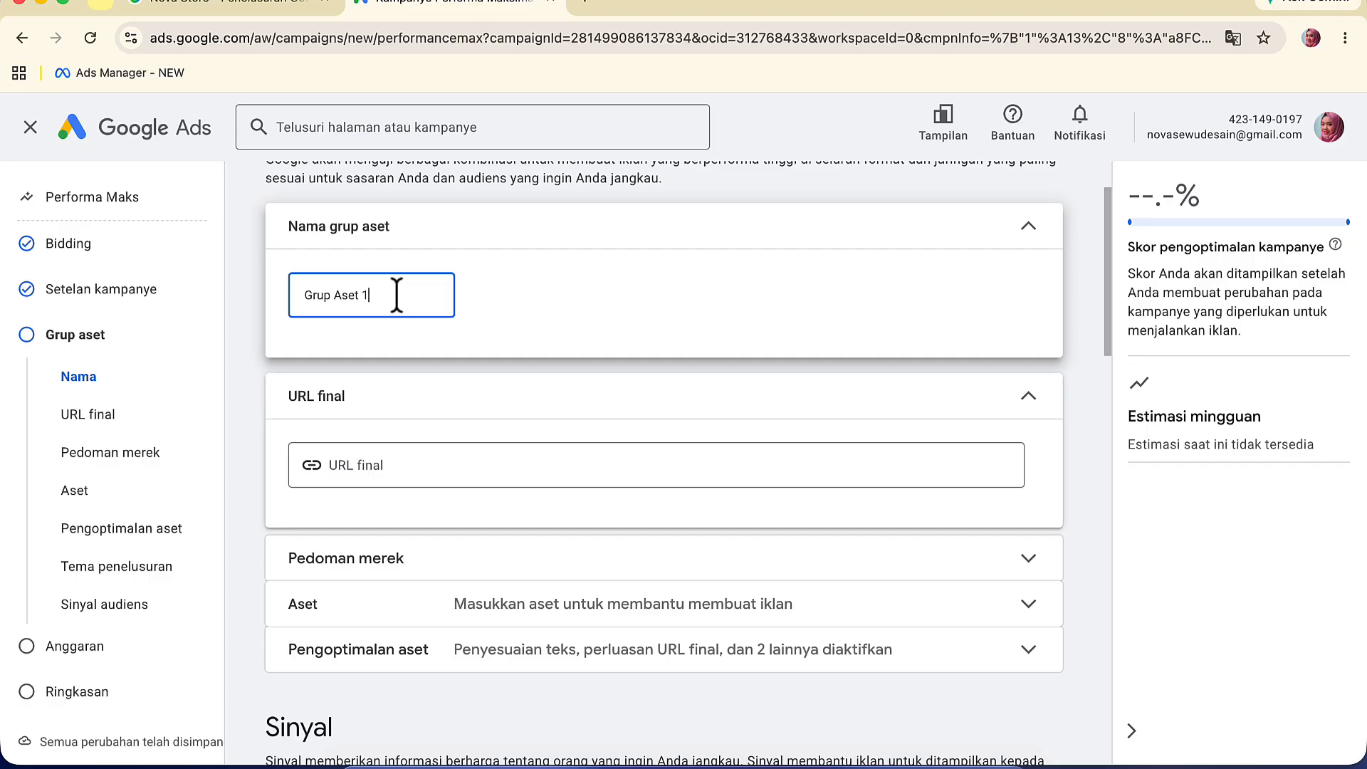
Step: Keep the asset group name, then open Nova Store's website from its Google business profile and copy the address novazakiastore.com
click(255, 320)
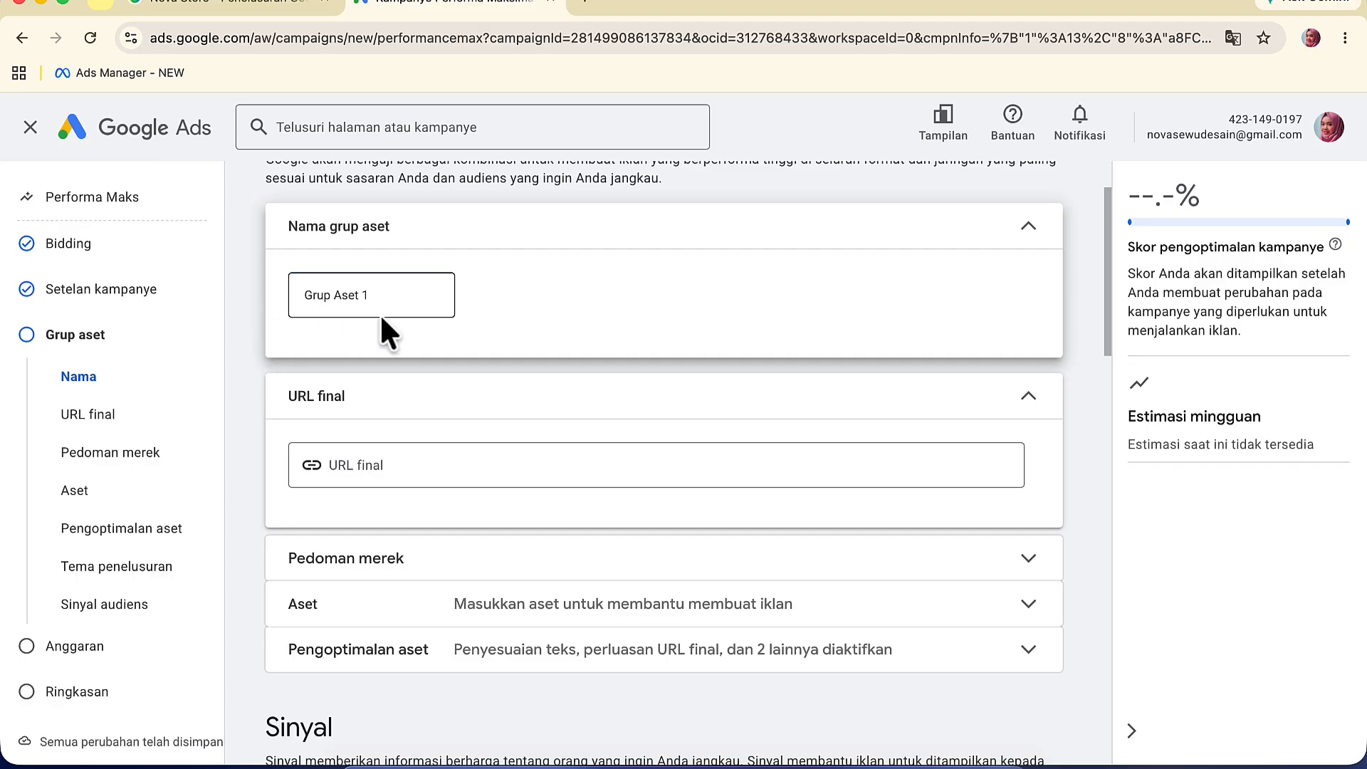
scroll(242, 449, down, 1)
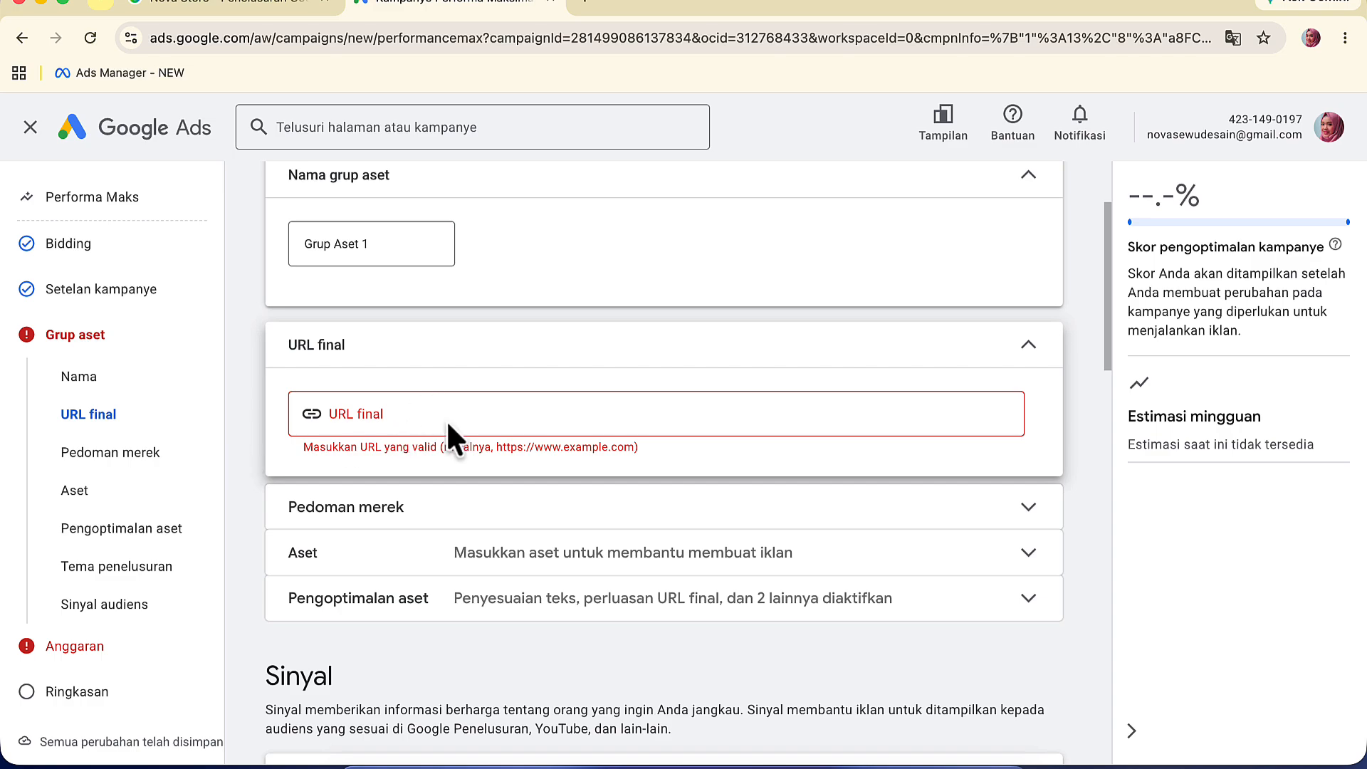
click(256, 7)
scroll(99, 319, up, 3)
scroll(100, 319, down, 4)
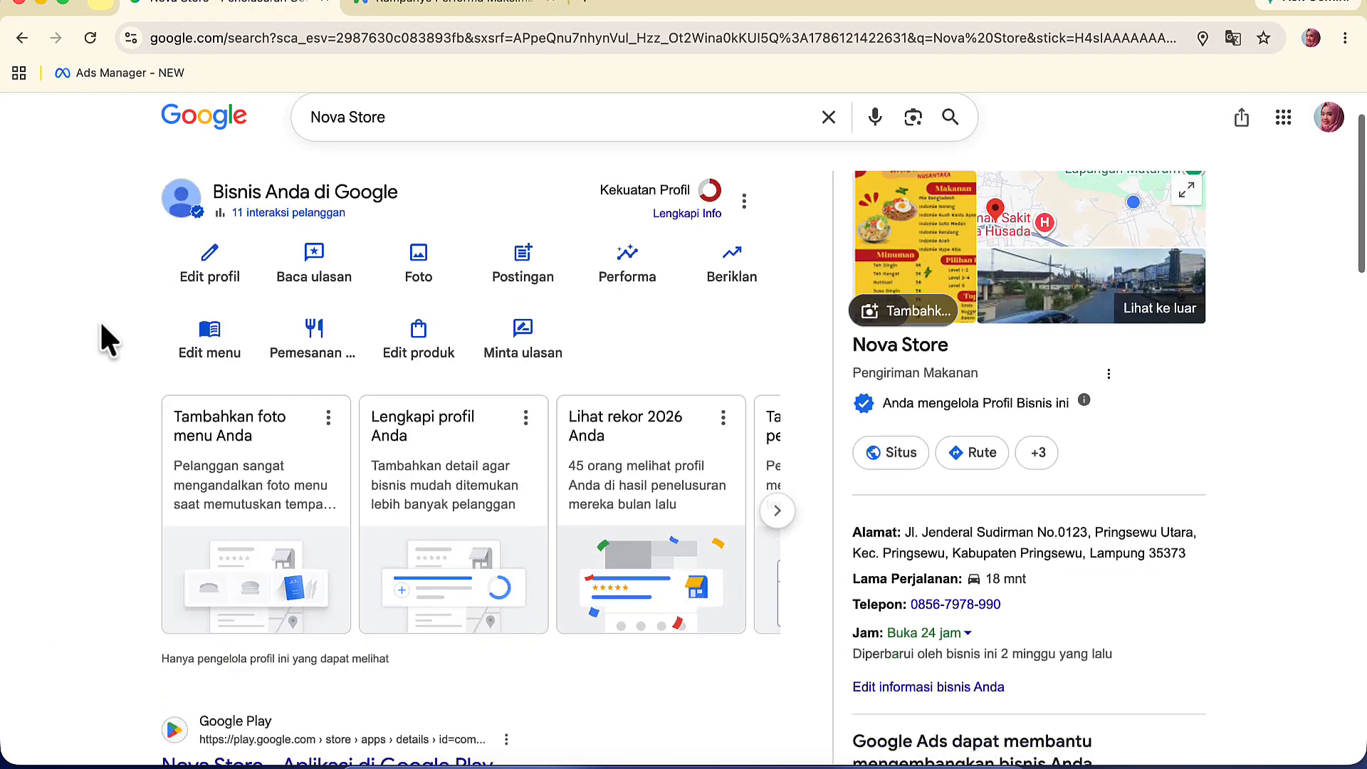
scroll(1011, 402, up, 4)
scroll(1011, 406, down, 2)
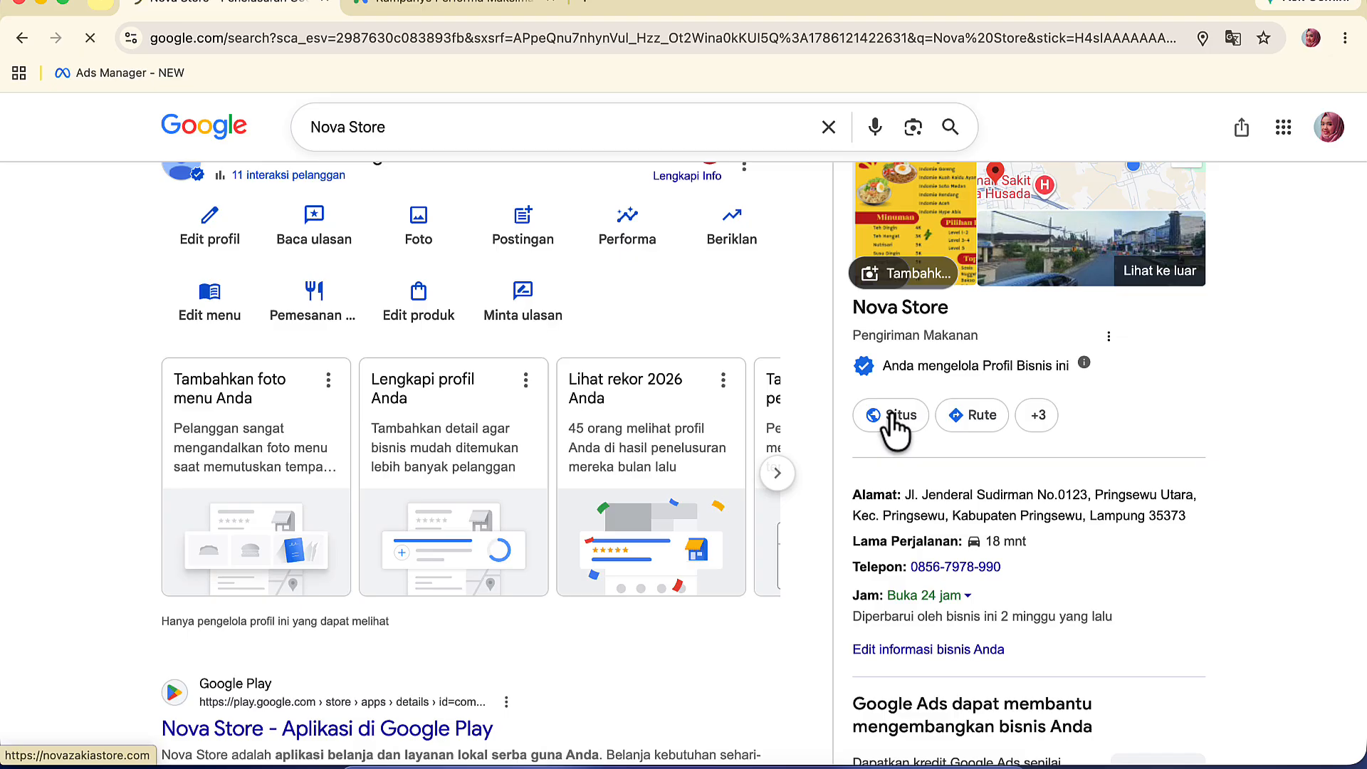
click(892, 417)
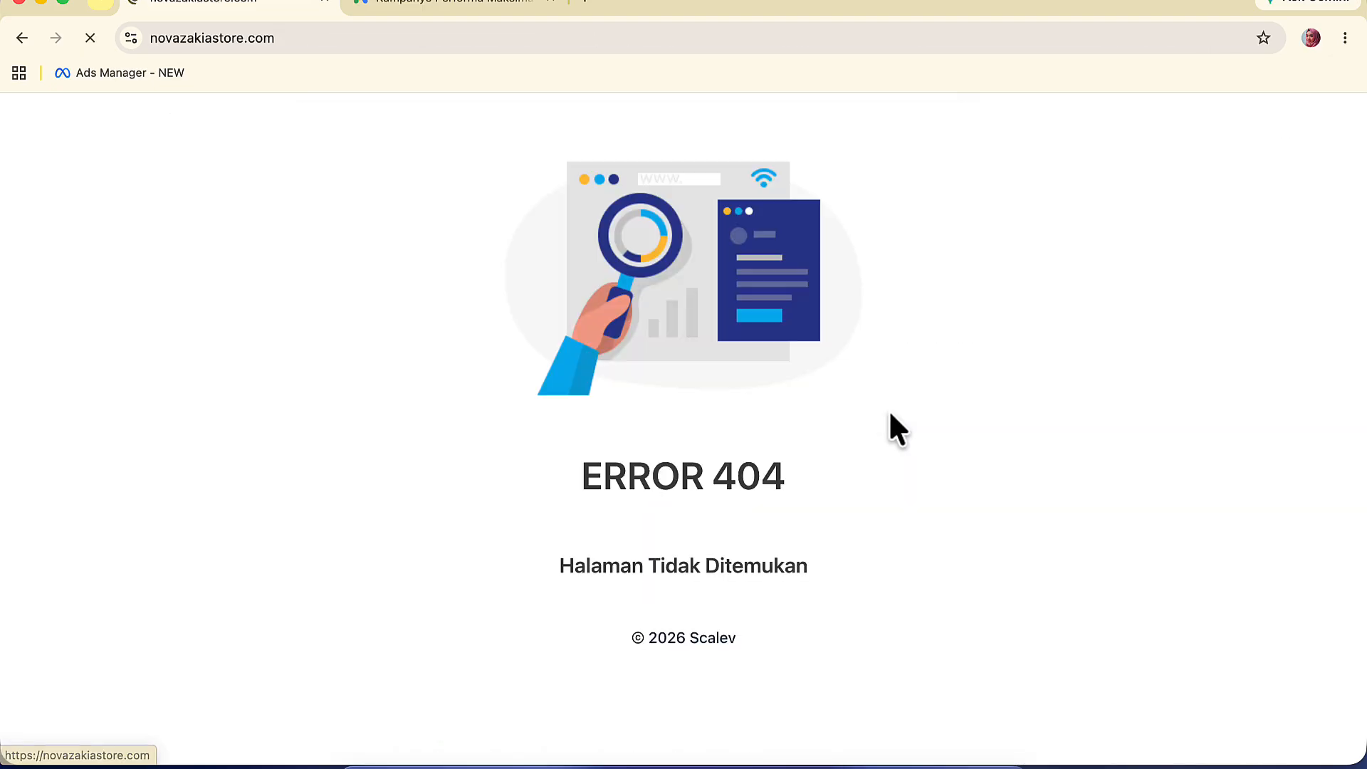
click(289, 38)
key(super+c)
click(376, 356)
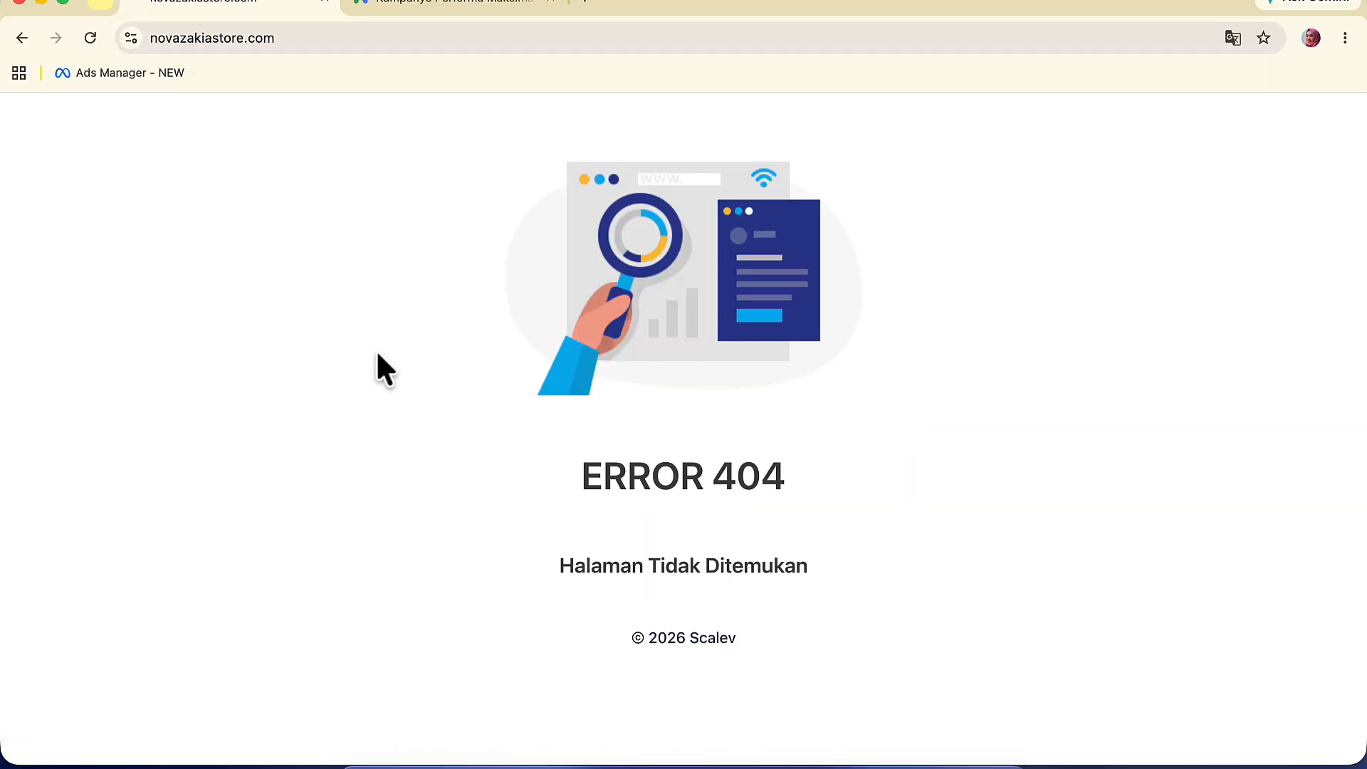
Step: Return to the Google Ads campaign tab and set the asset group's final URL to the copied novazakiastore.com address
click(21, 38)
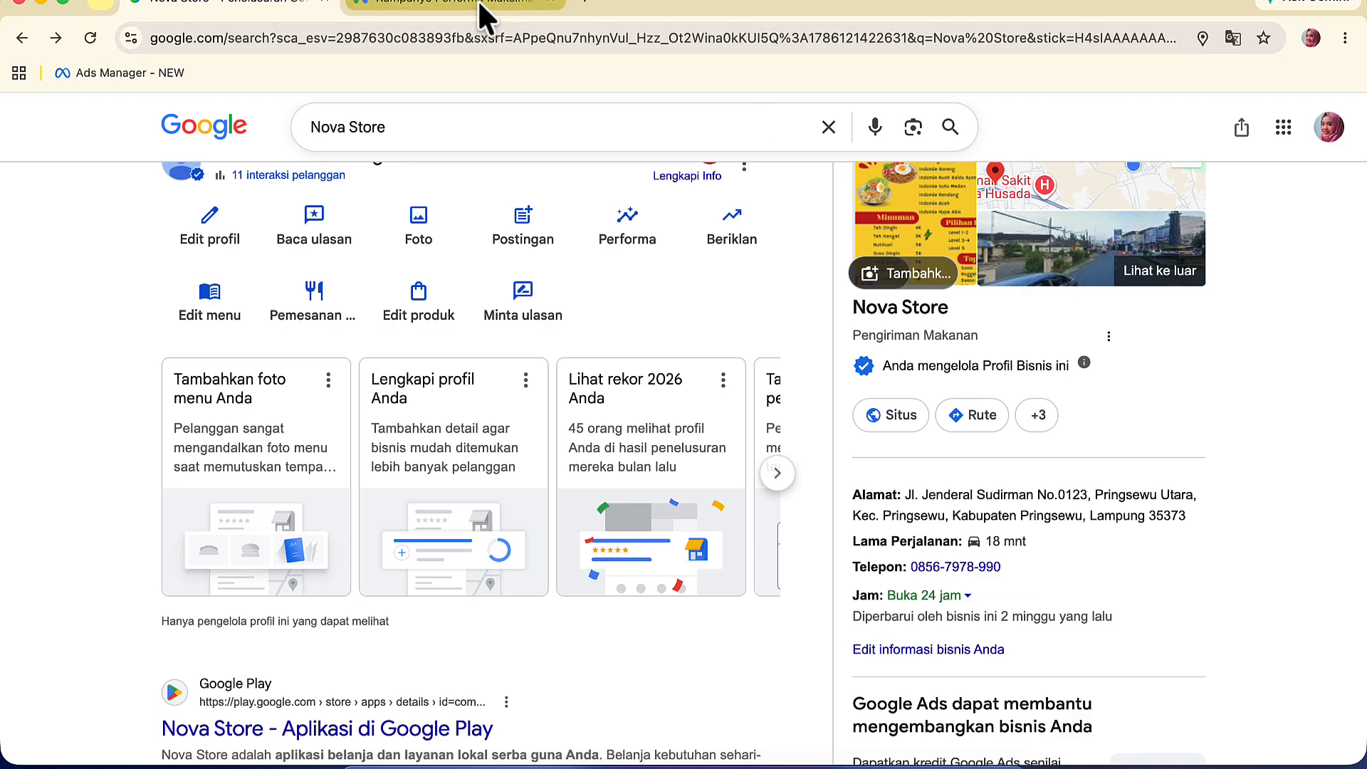
key(ctrl+Tab)
click(374, 413)
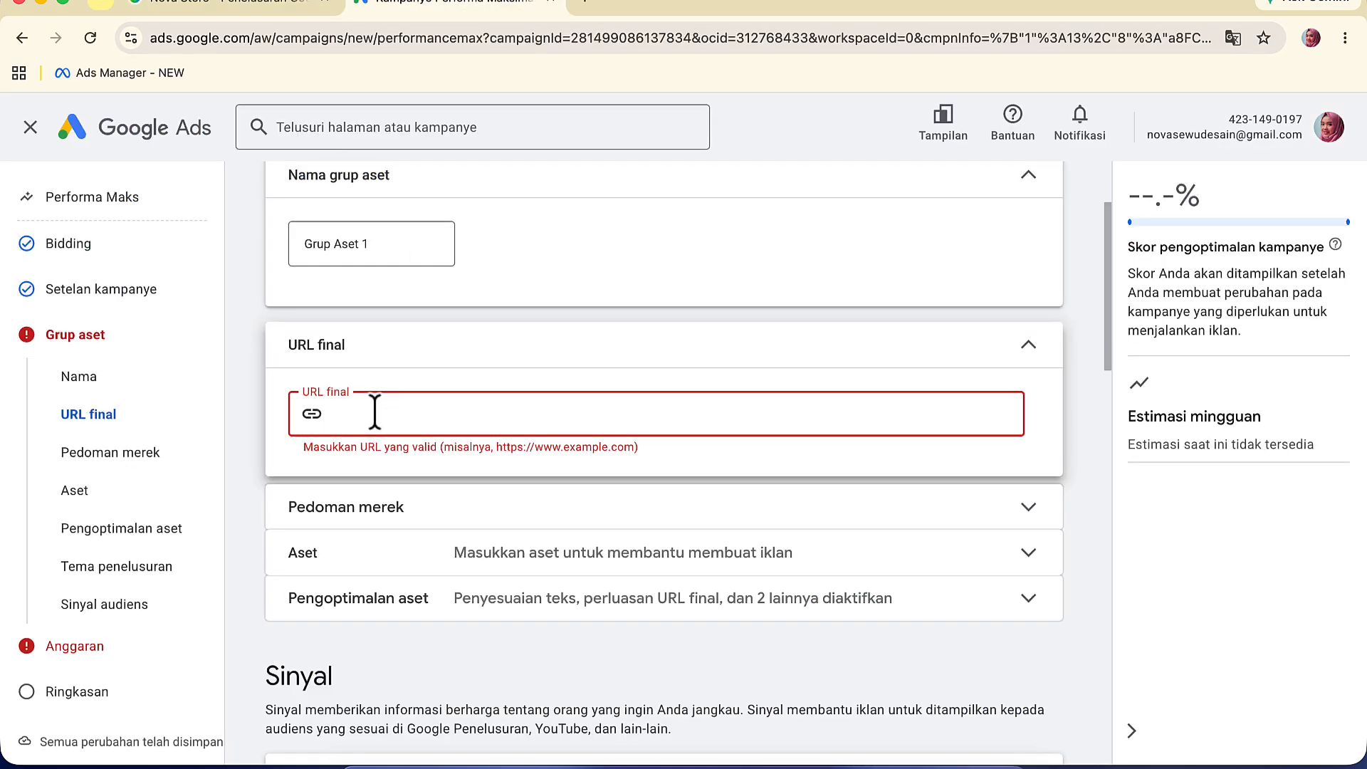
key(super+v)
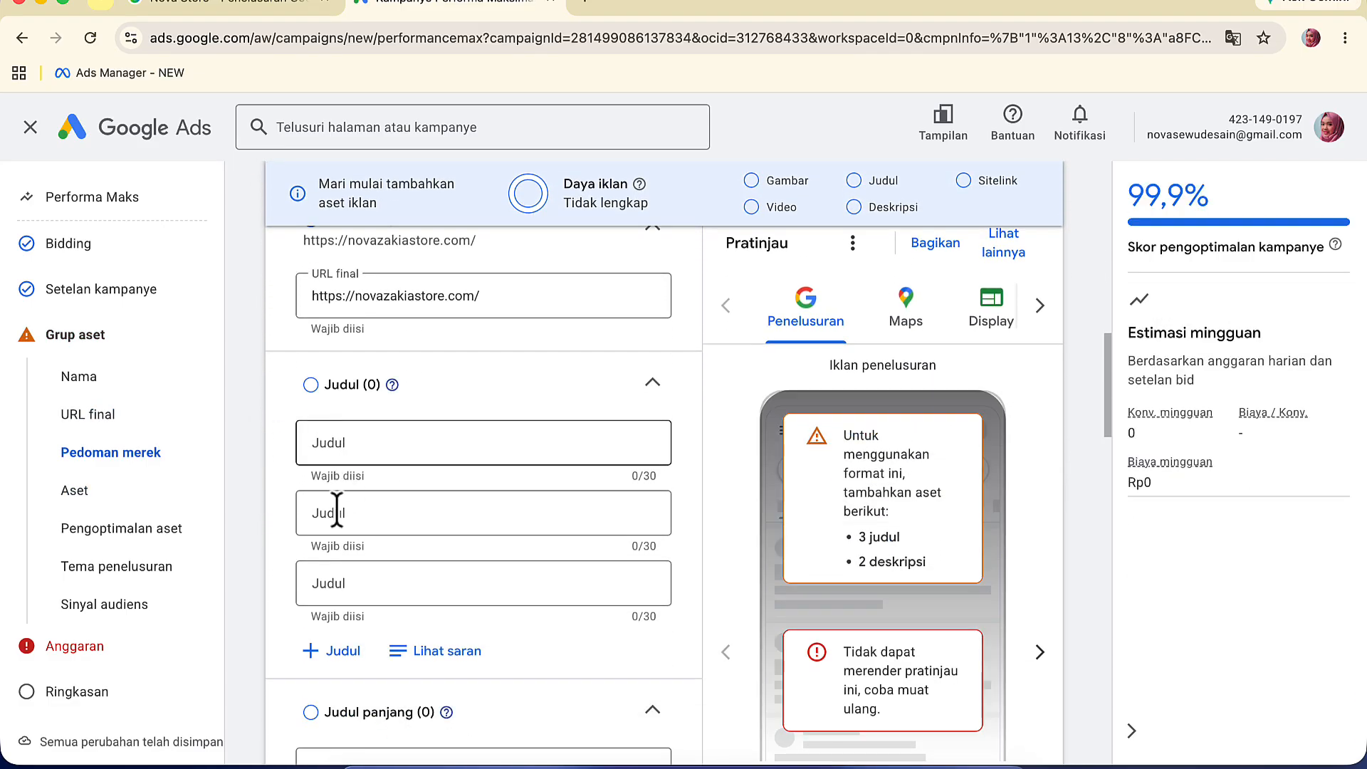
Step: Look over the headline, long headline and description fields that the asset group requires
scroll(345, 564, down, 4)
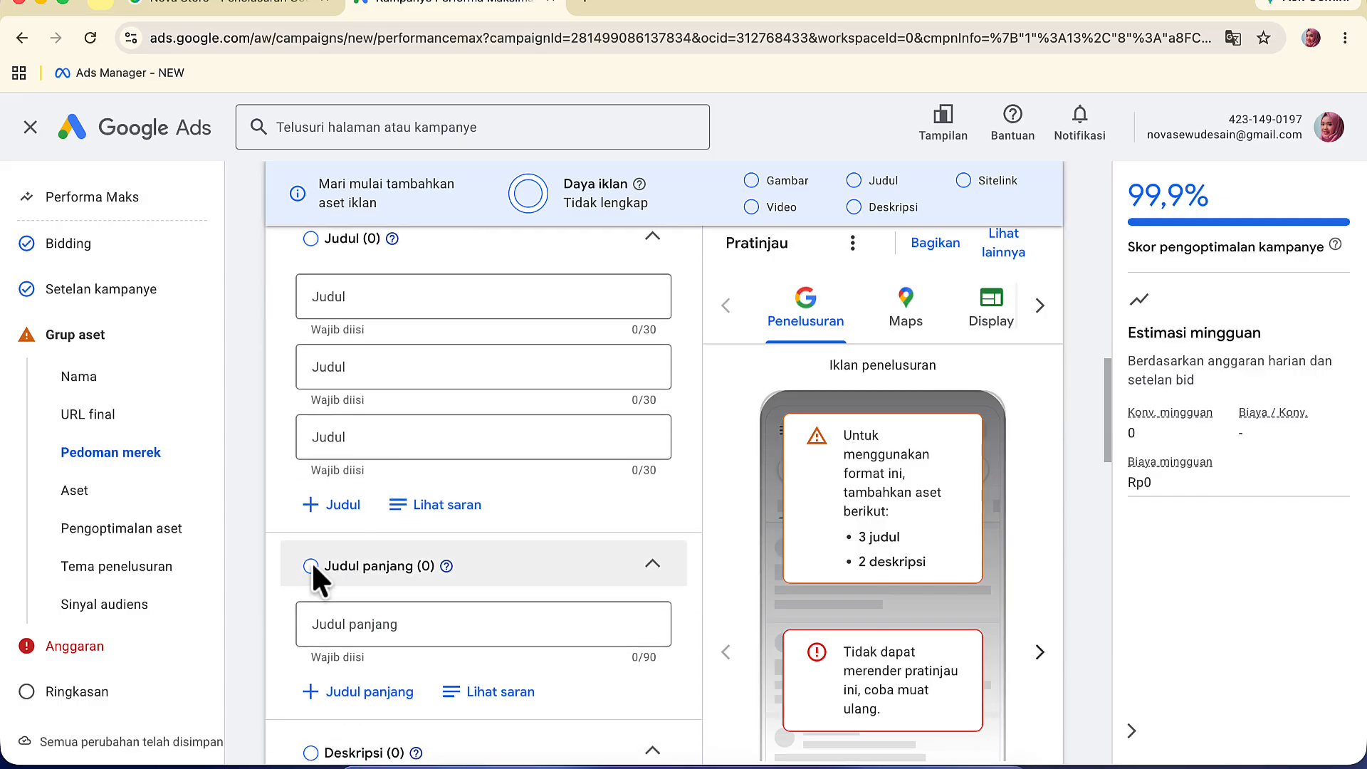
click(310, 566)
scroll(264, 512, down, 5)
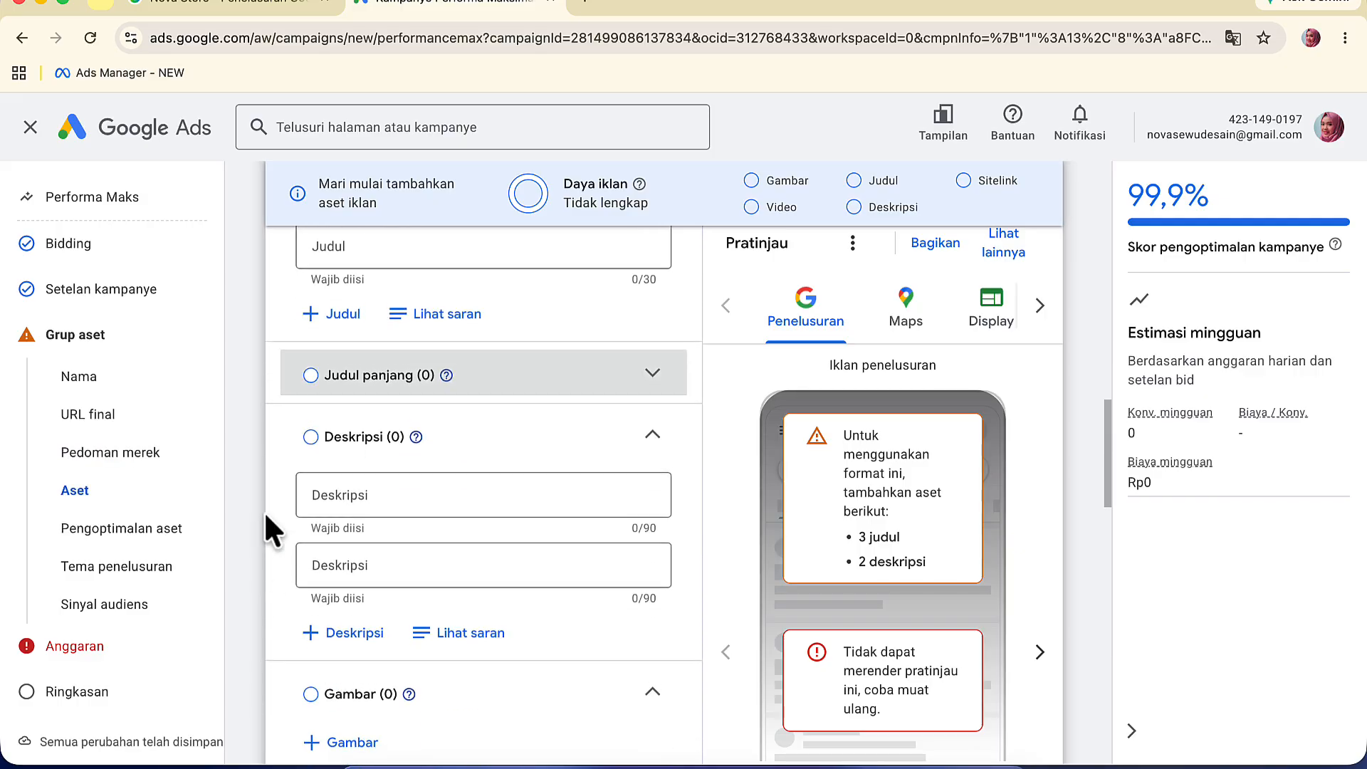
scroll(265, 514, down, 7)
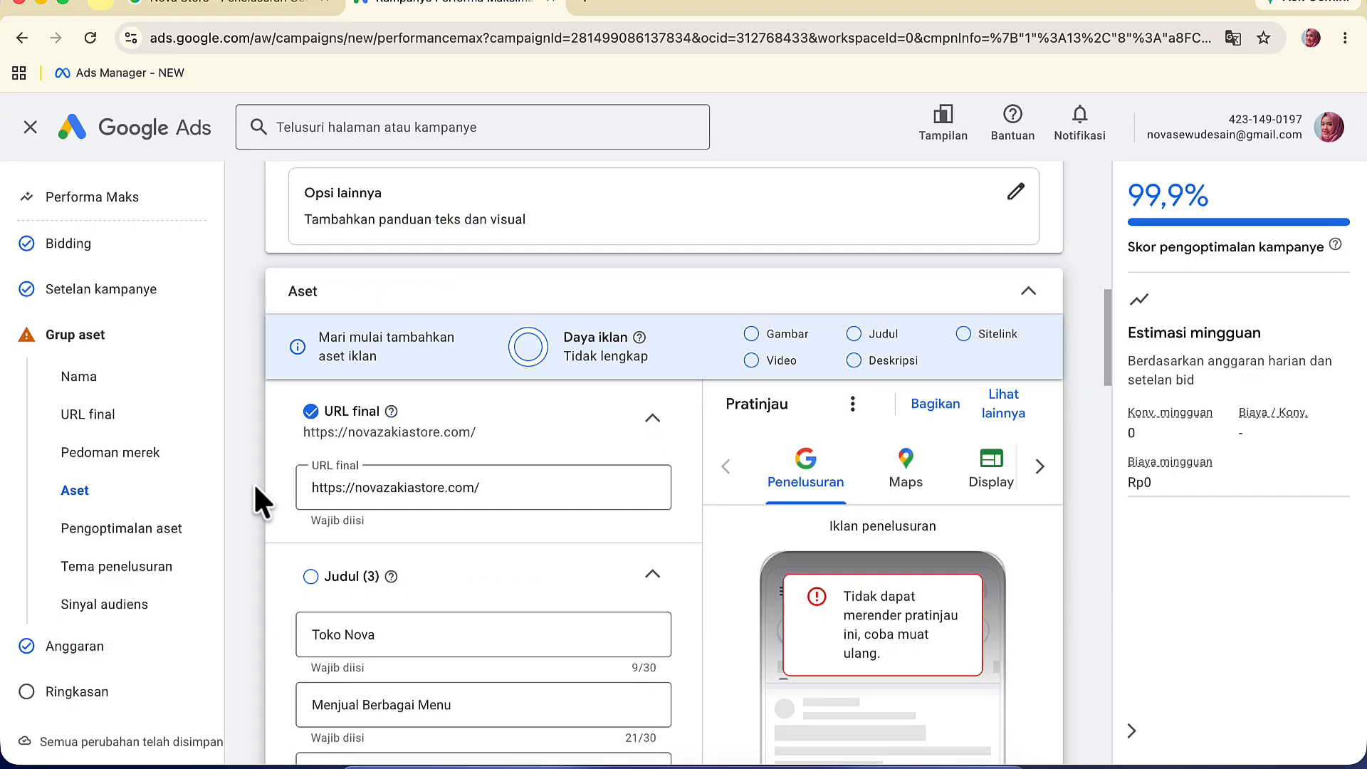
Step: Review the final URL, headlines, long headline and both descriptions entered for the asset group
scroll(254, 481, down, 1)
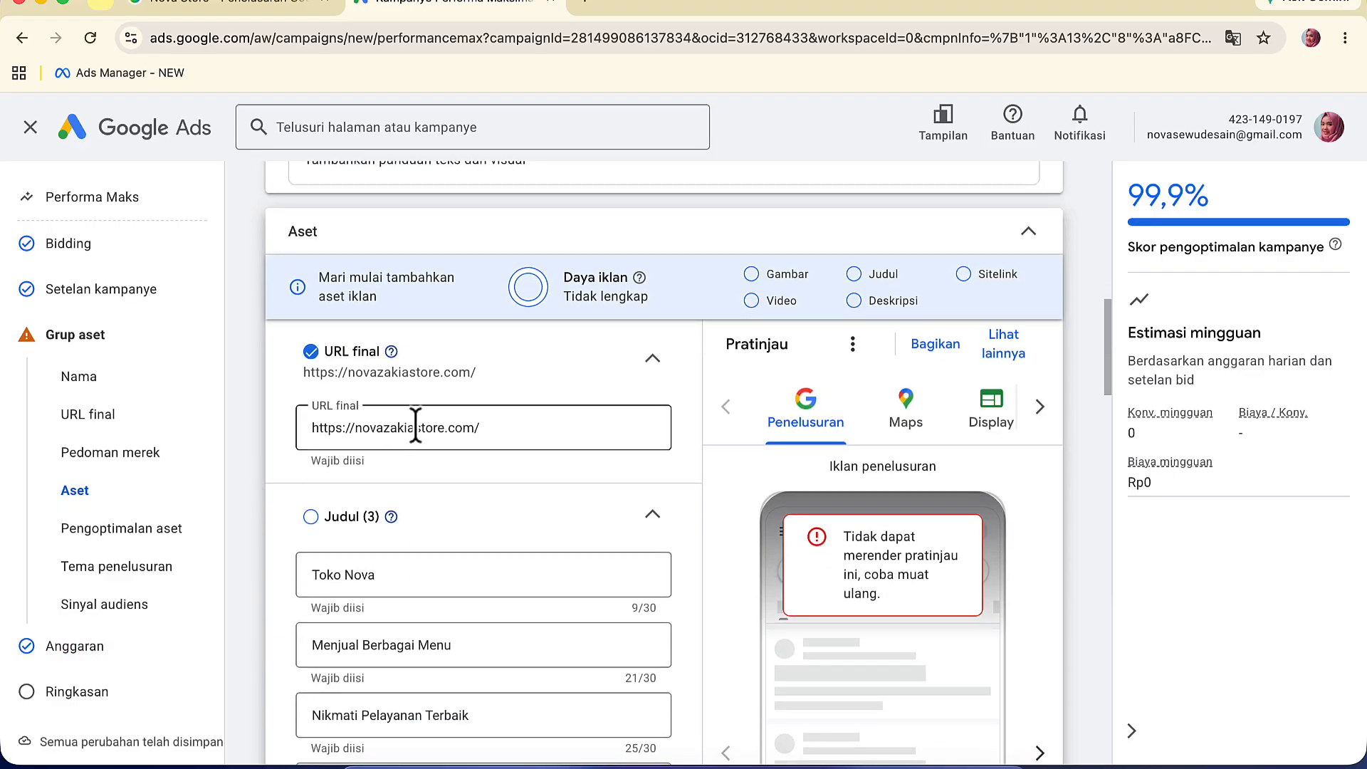
scroll(420, 426, down, 2)
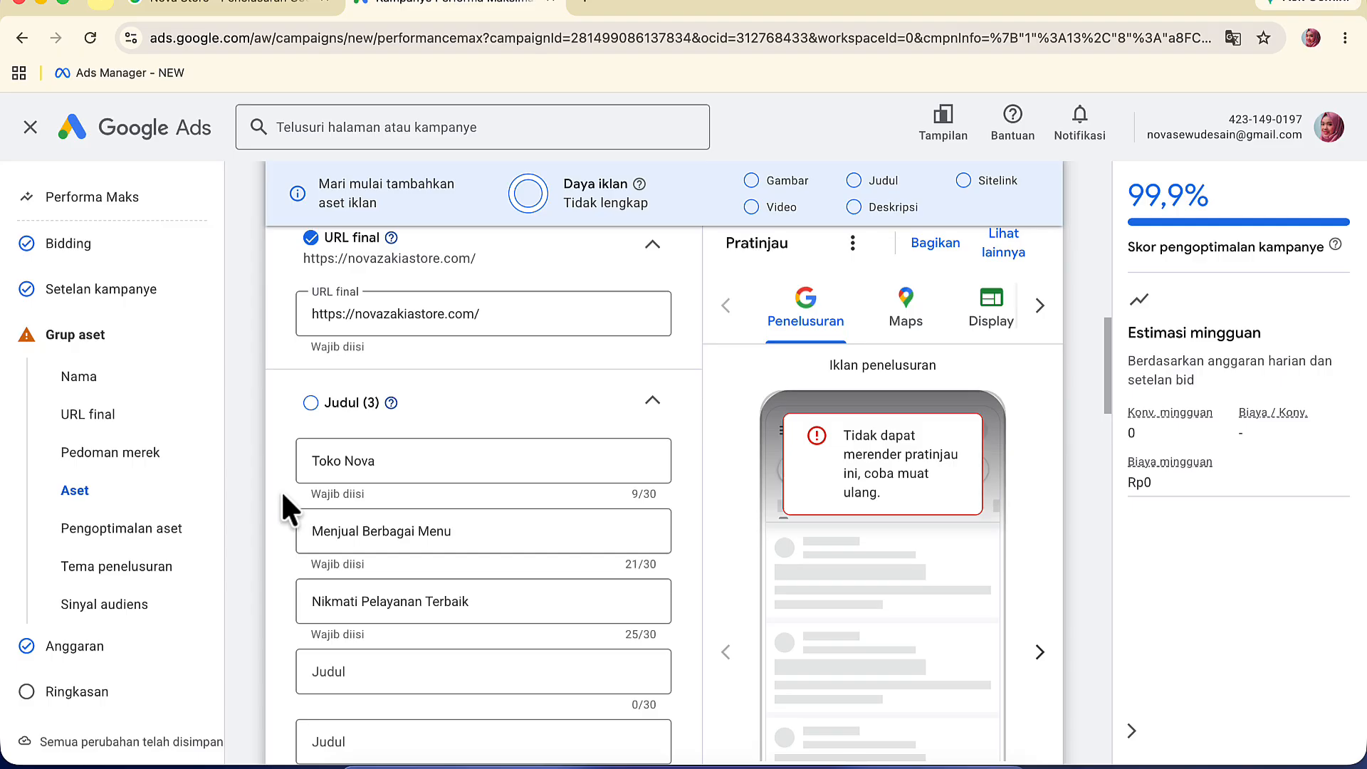
scroll(283, 494, down, 3)
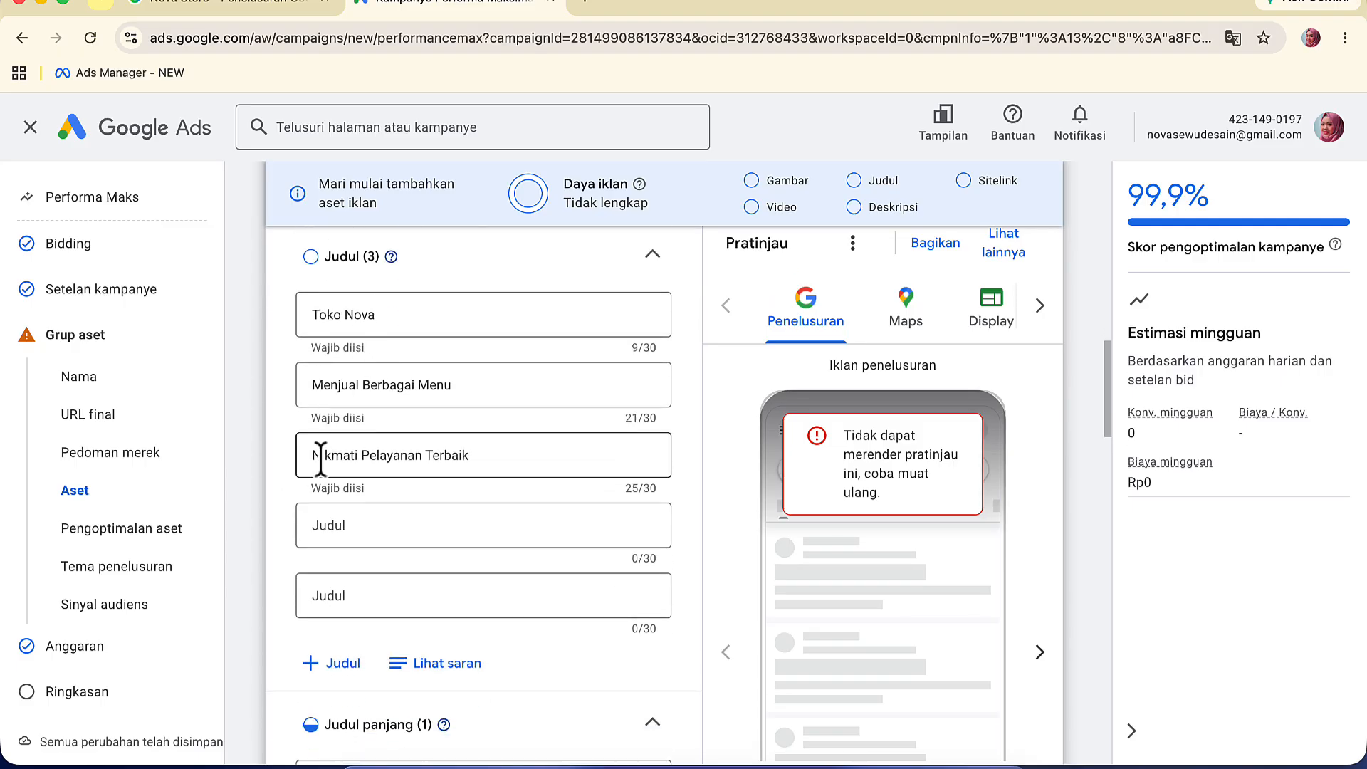
scroll(320, 459, down, 5)
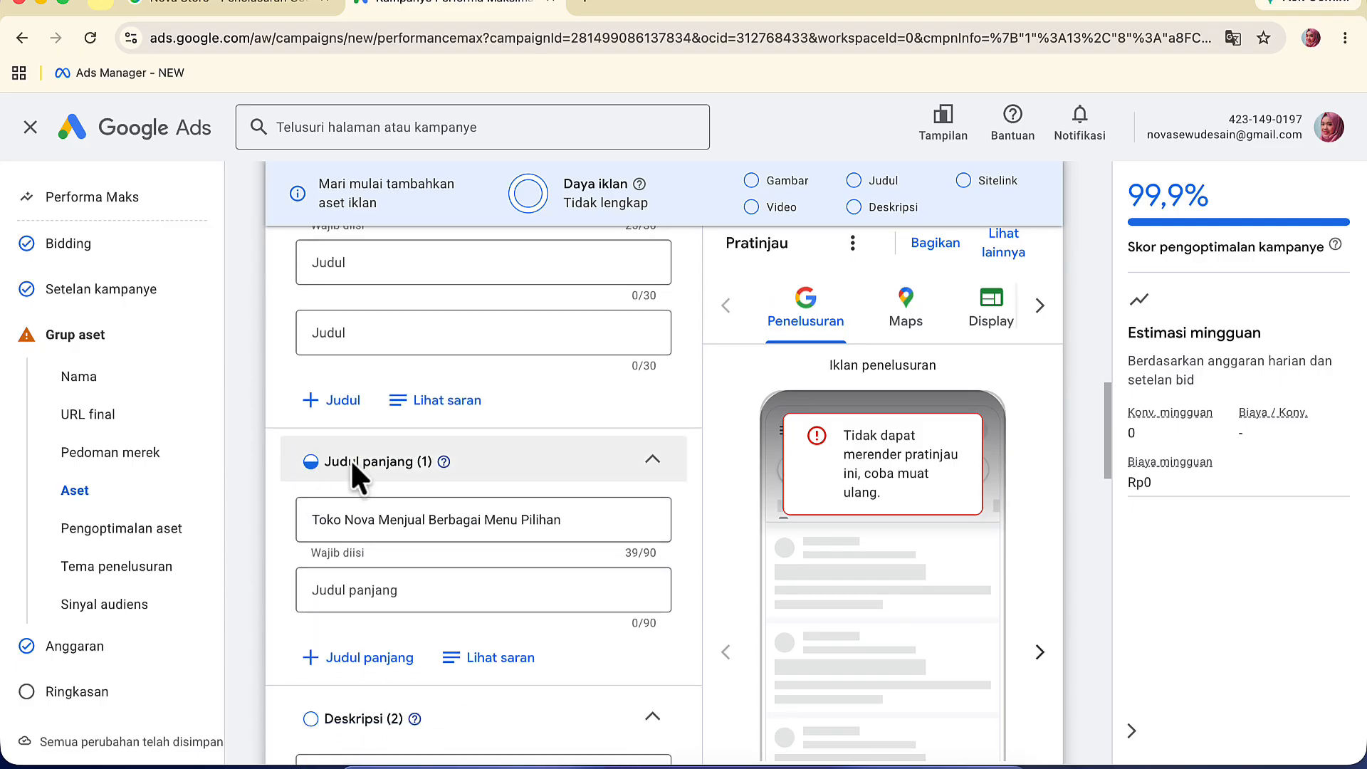
scroll(330, 487, down, 2)
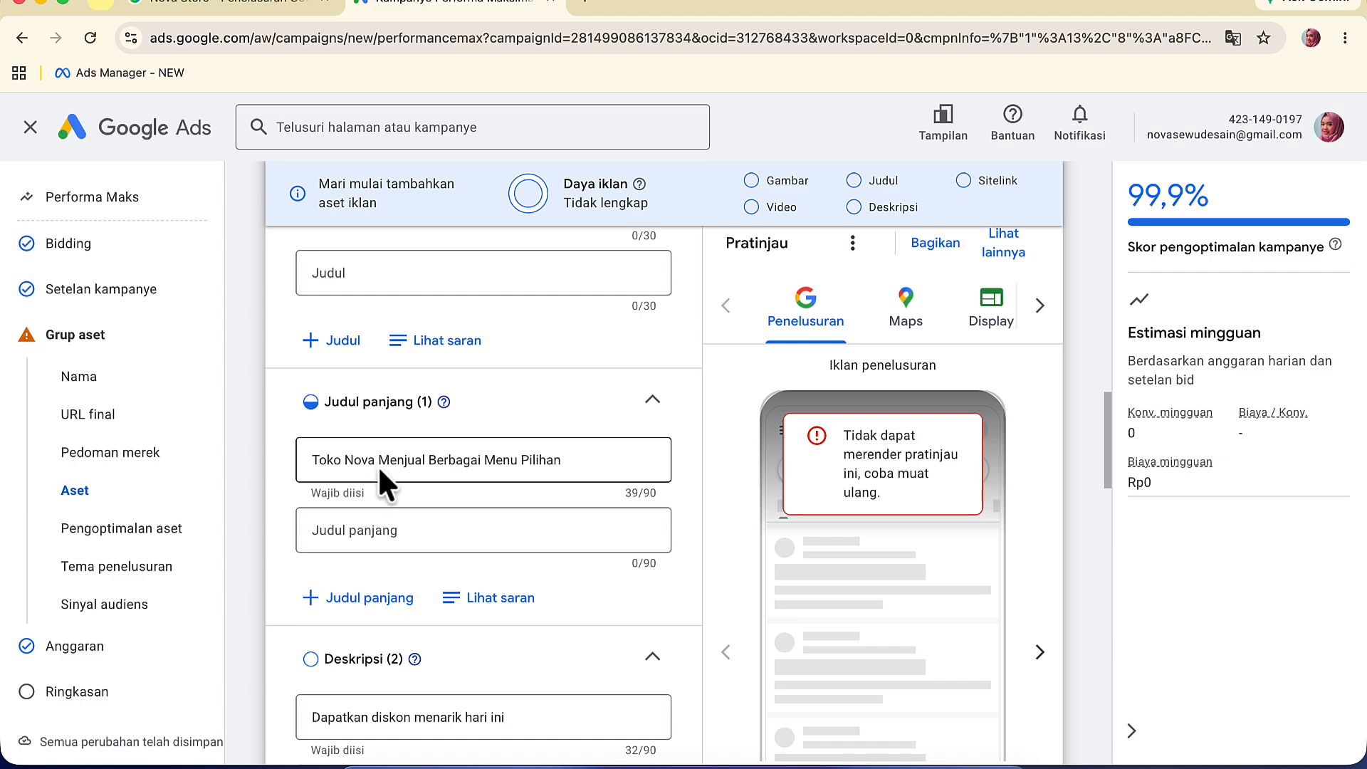
scroll(378, 470, down, 2)
scroll(288, 545, down, 2)
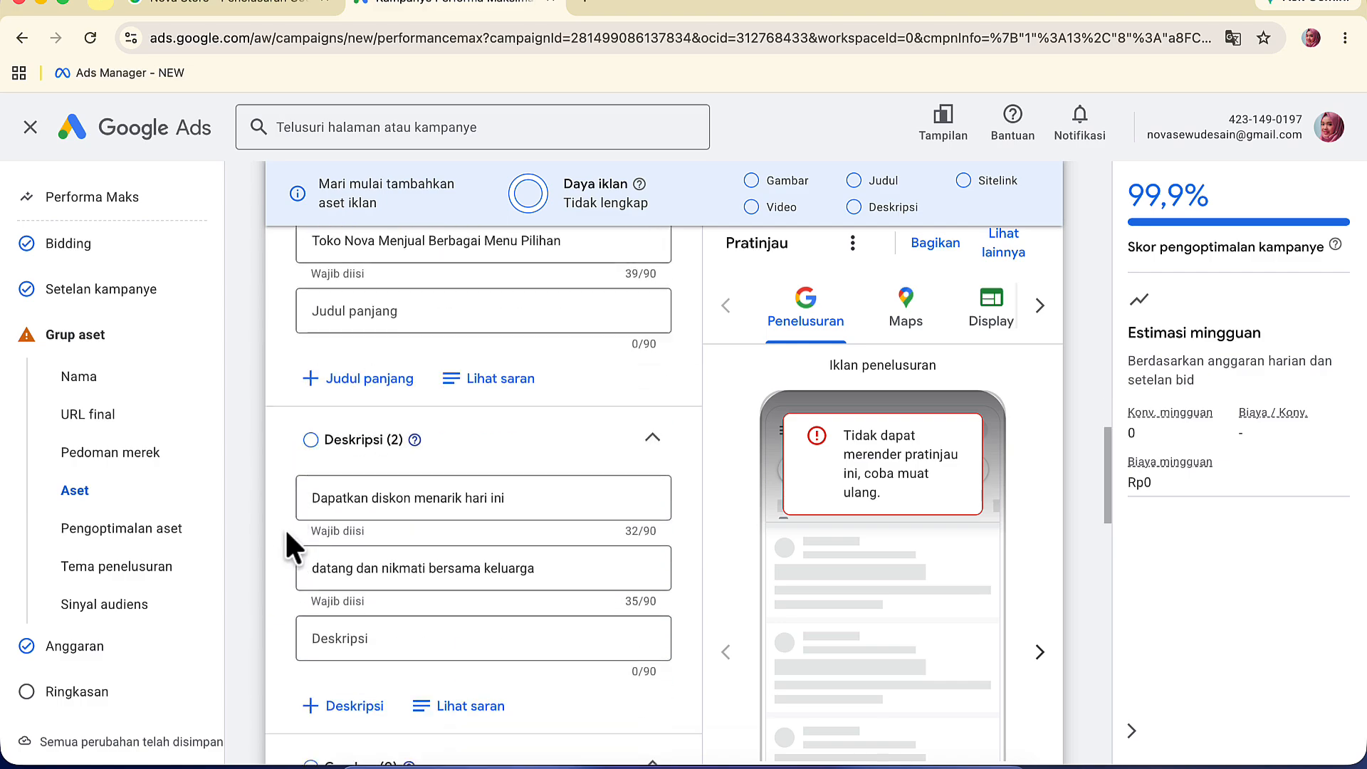
click(360, 477)
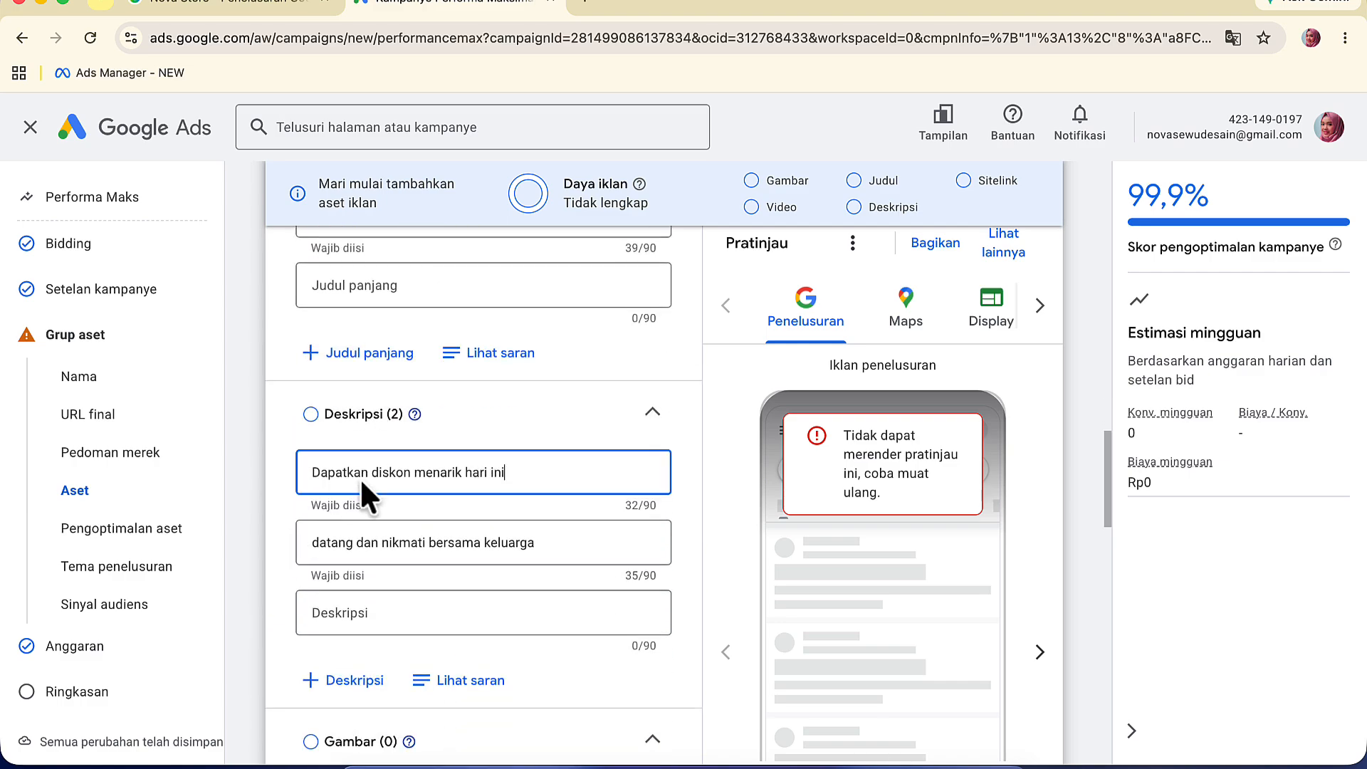
click(393, 541)
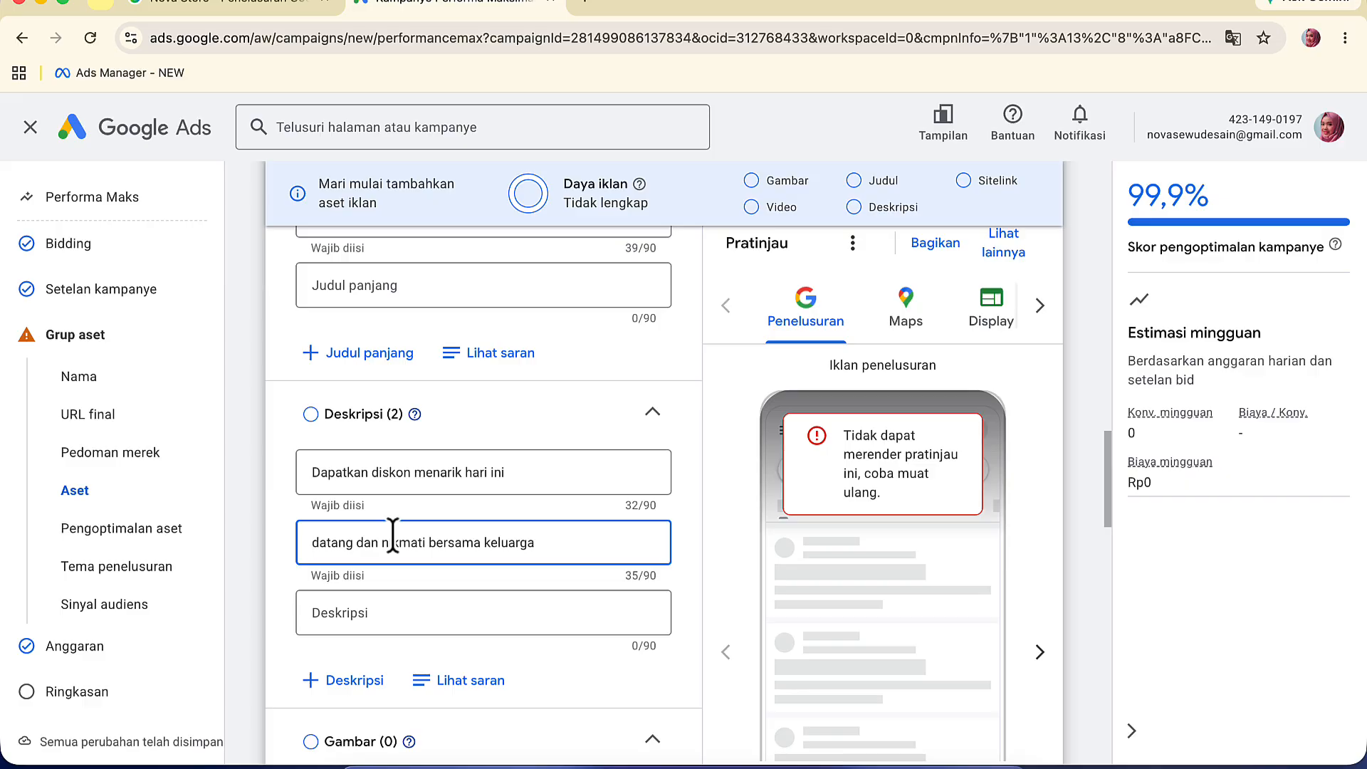
Step: Open the image selection for the asset group and check the website scan of novazakiastore.com for usable images
scroll(393, 534, down, 3)
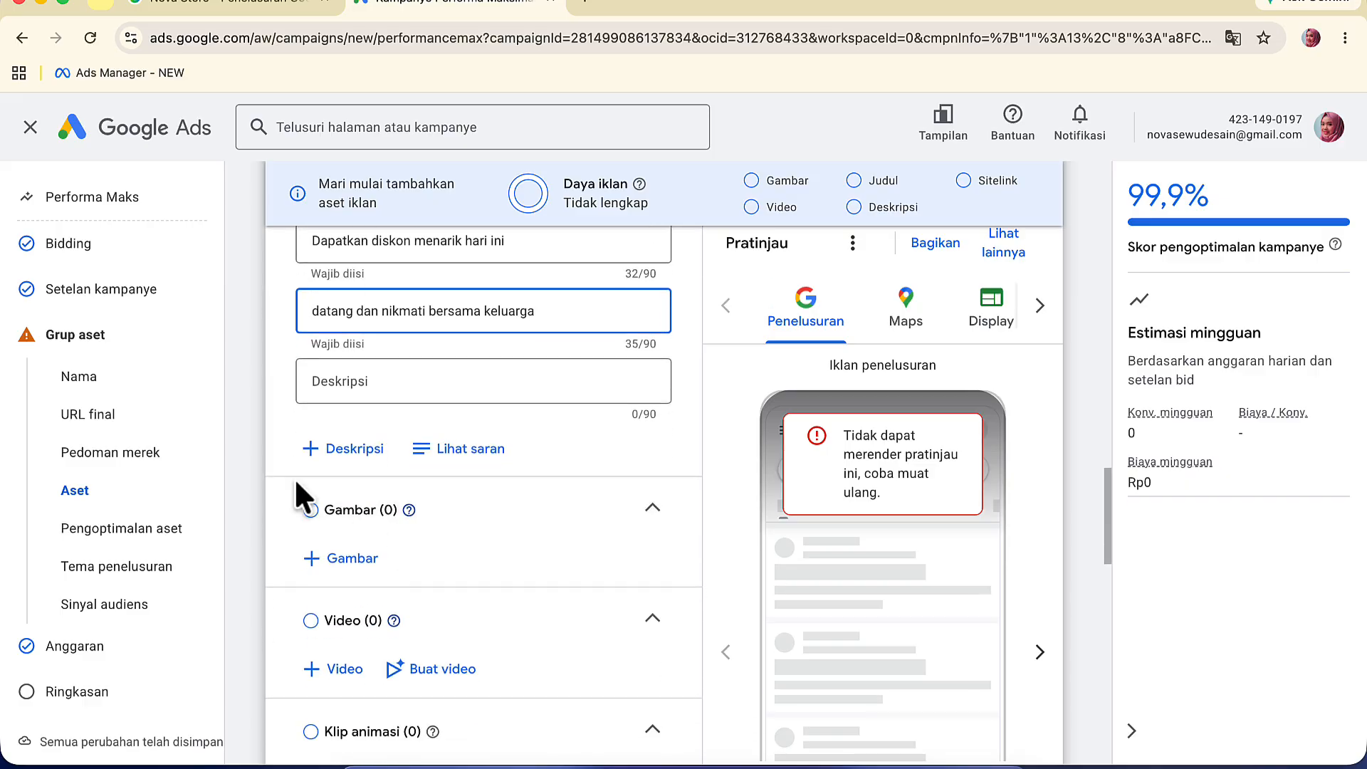
scroll(305, 470, down, 2)
click(354, 449)
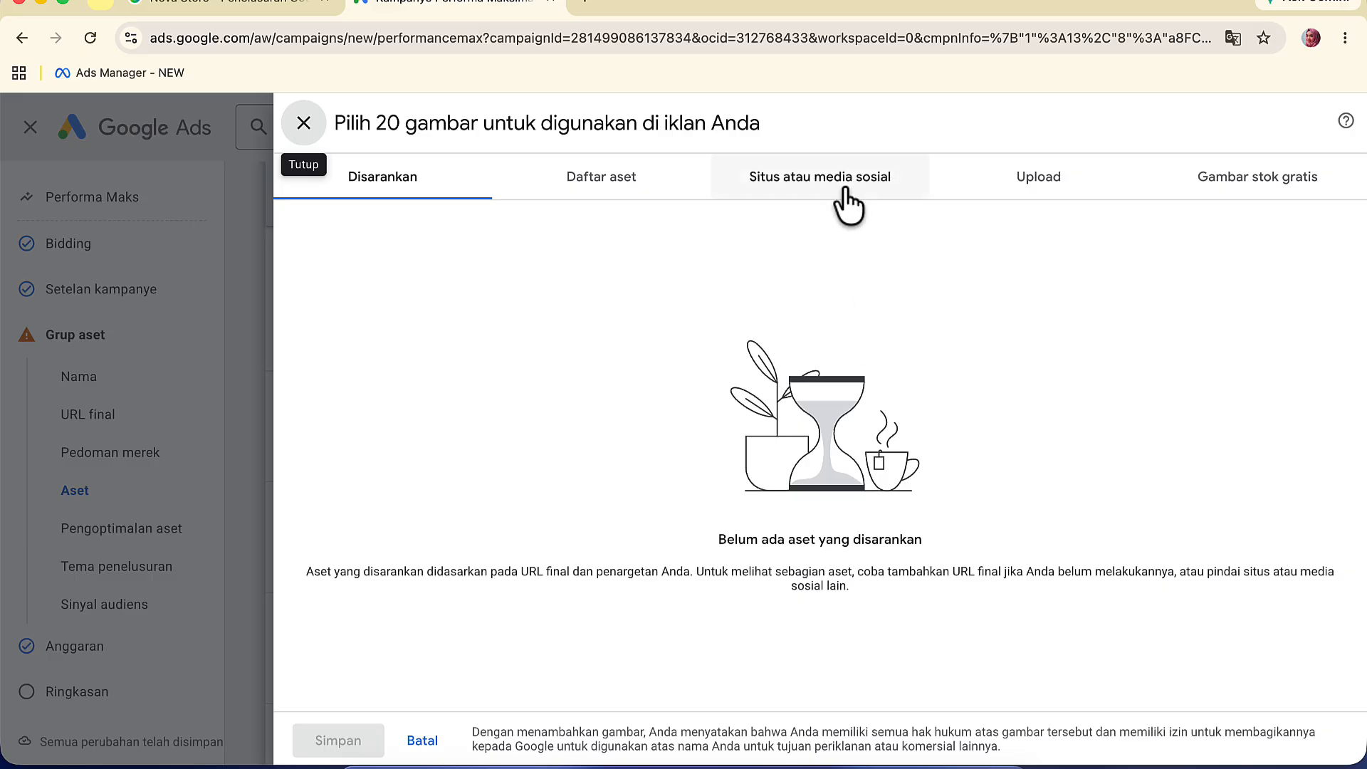
click(819, 201)
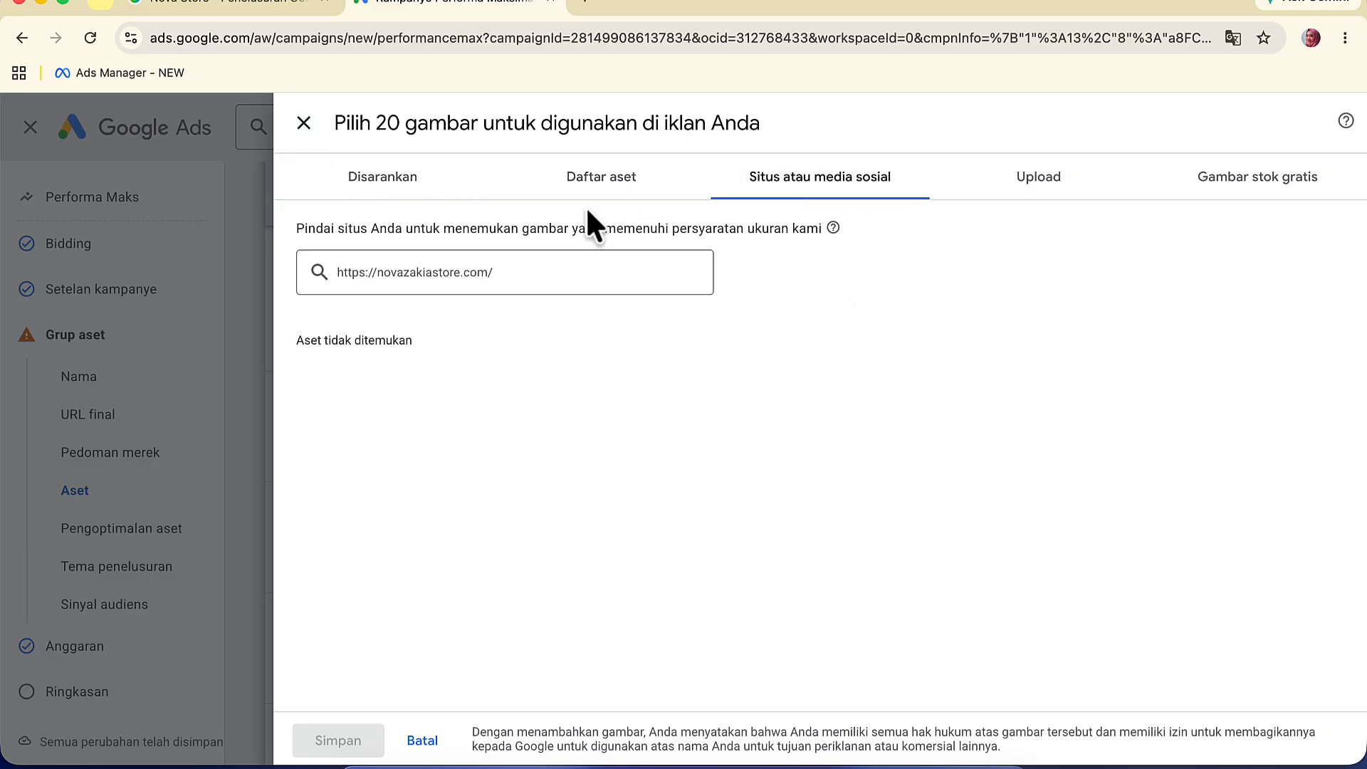
click(583, 262)
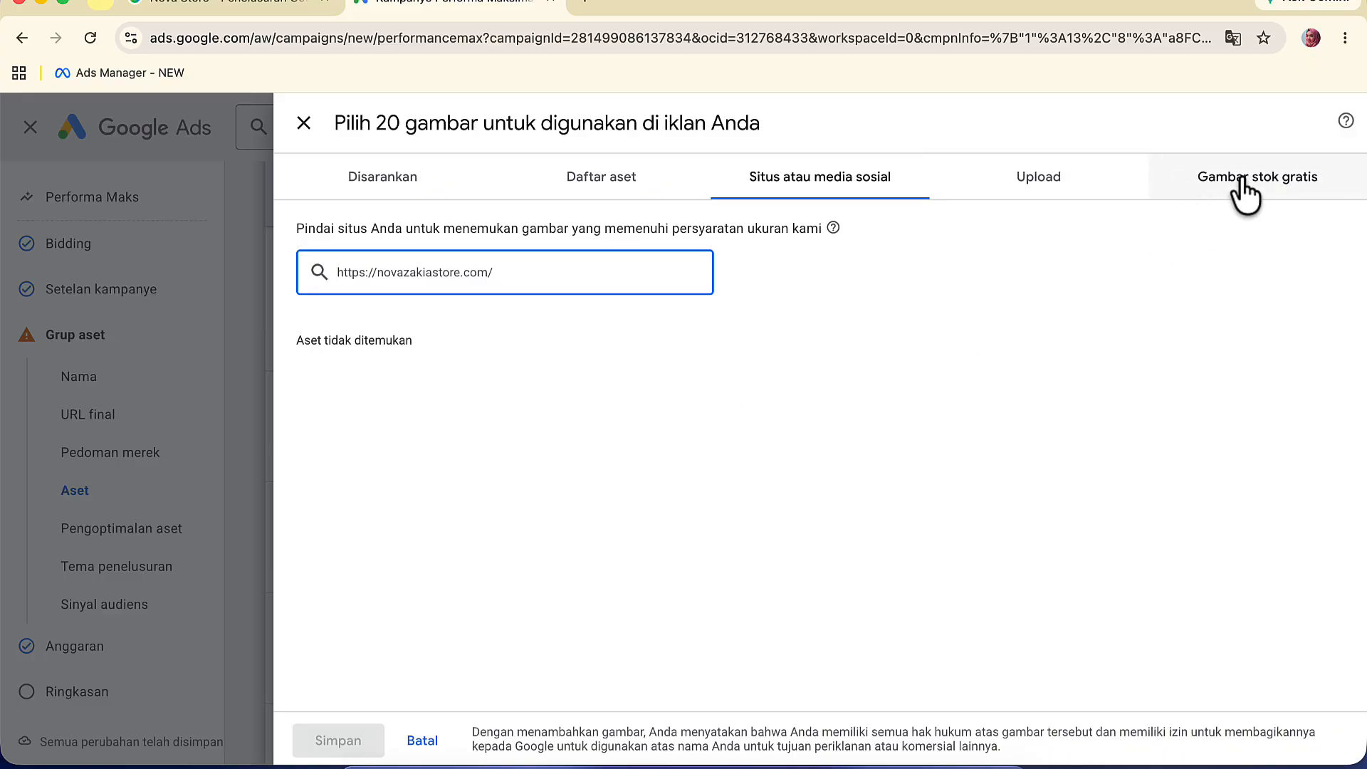
Step: Search the free stock images for "makanan", choose the fourth photo in the first row and save it to the asset group
click(1281, 168)
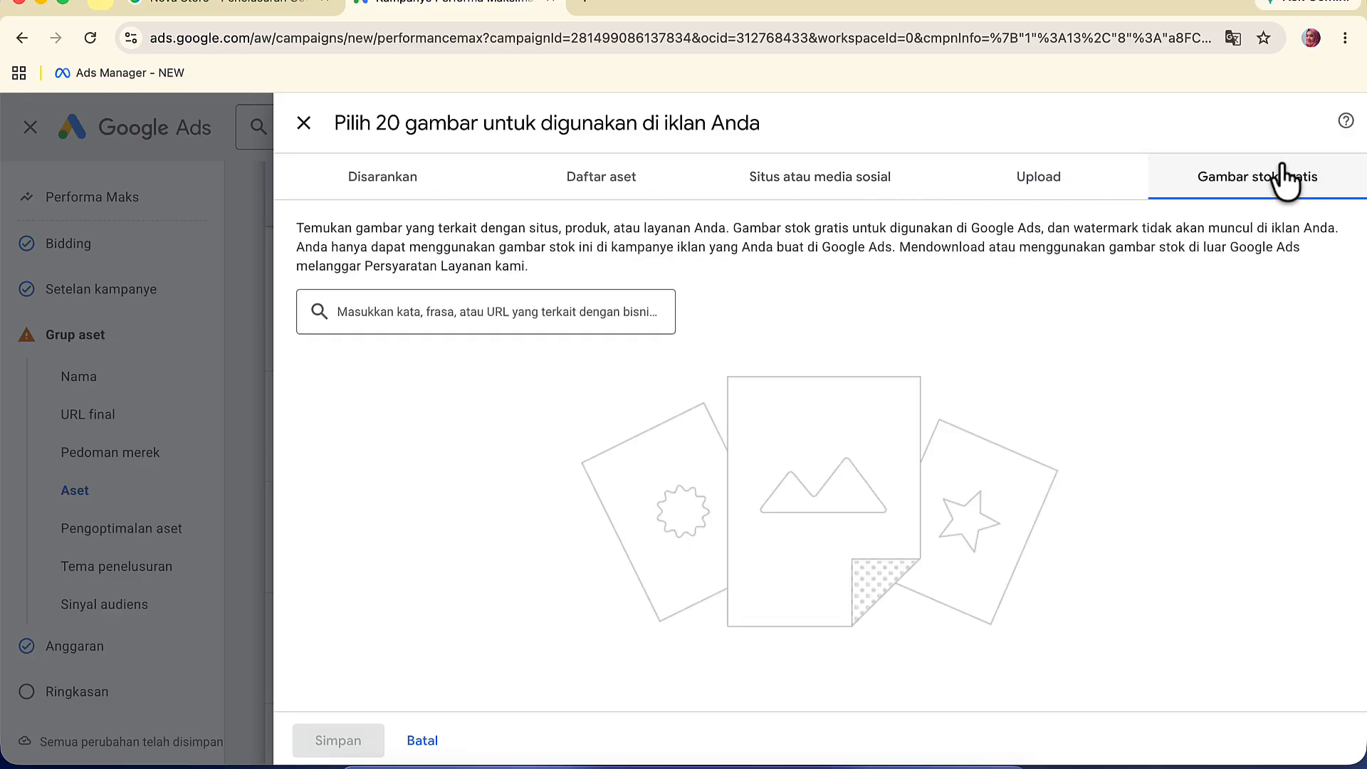
click(553, 306)
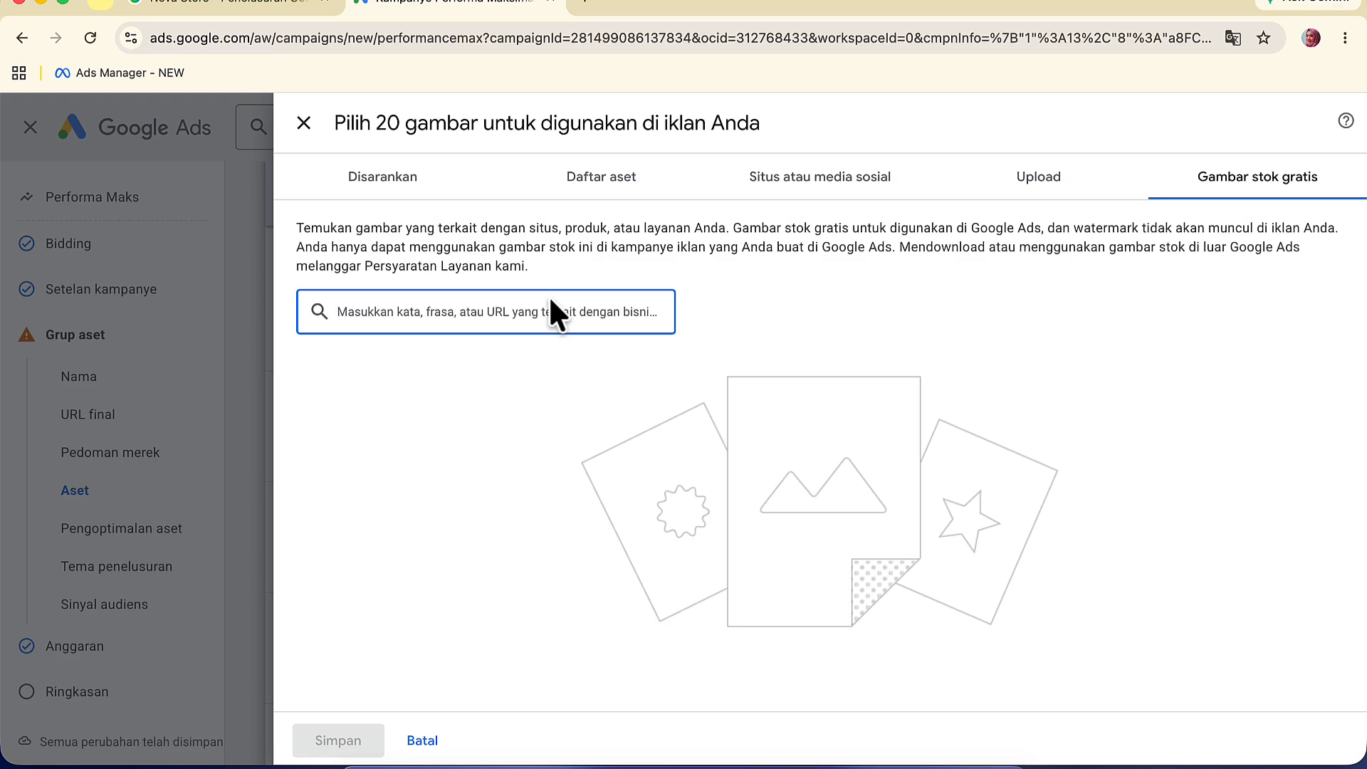
text(makanan)
key(Return)
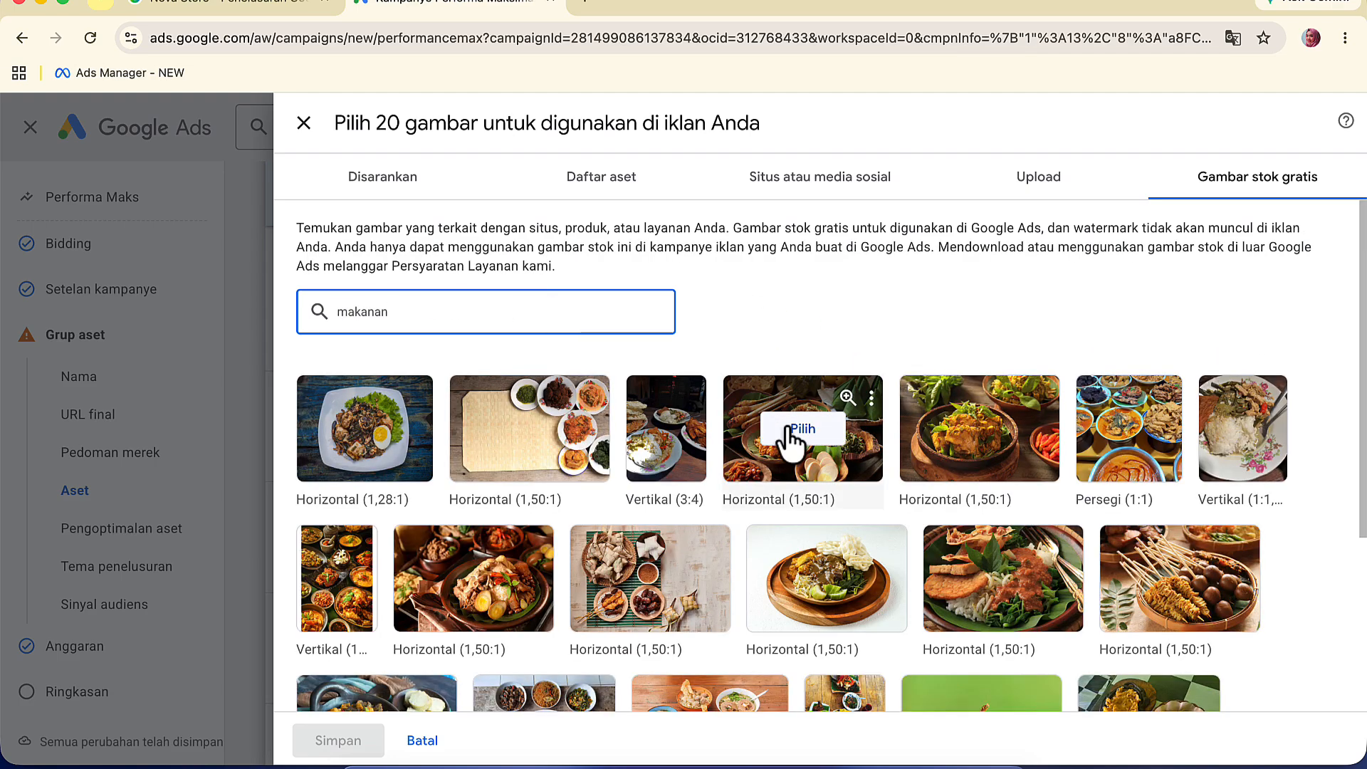
click(787, 427)
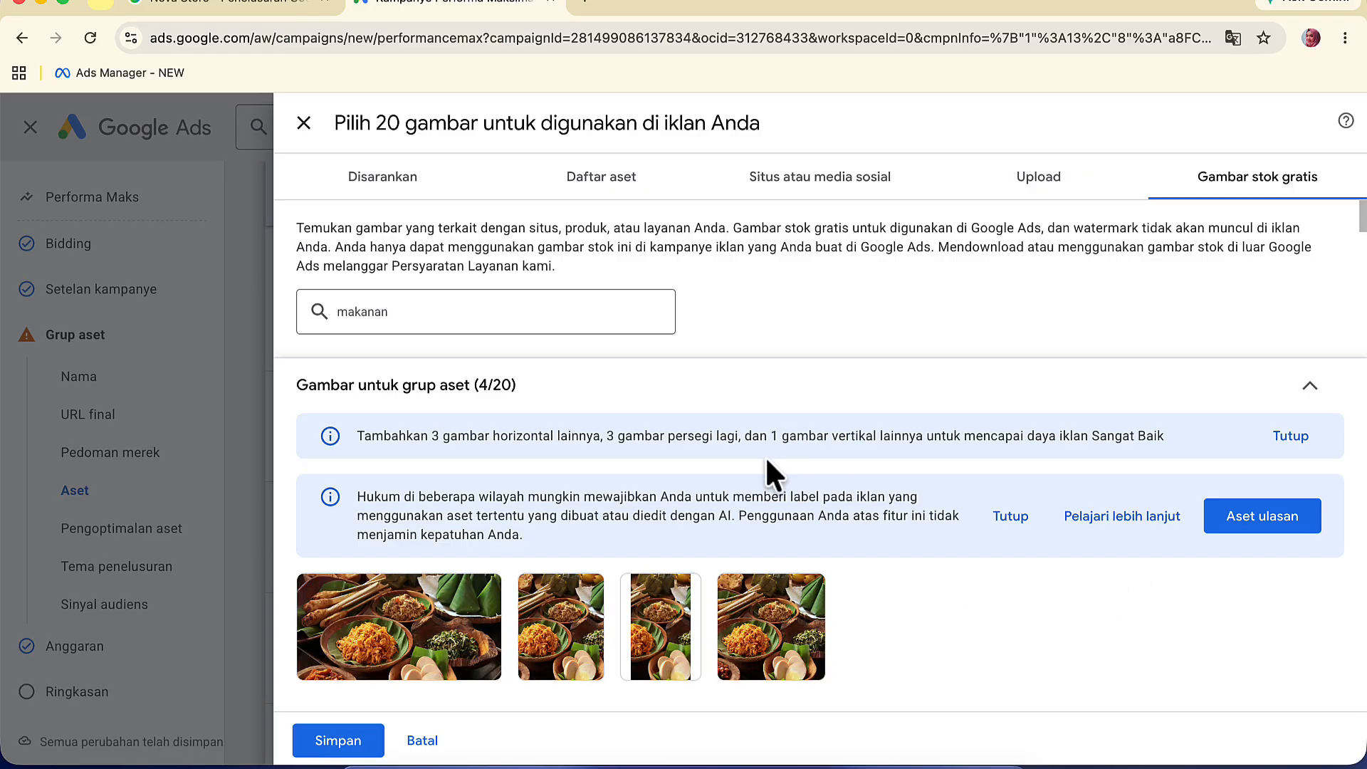
click(313, 741)
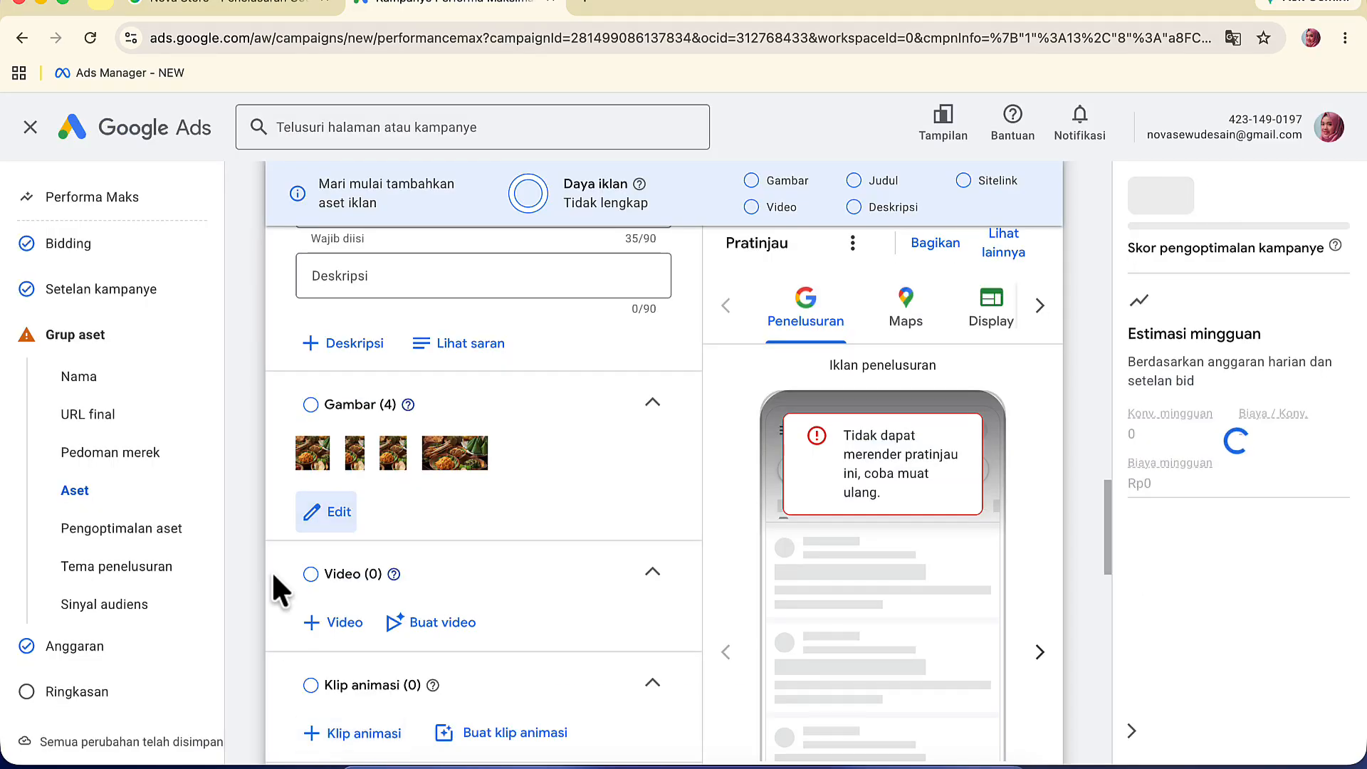
Step: Open the video selection for the asset group and look through the YouTube, Upload and Sosial sources
scroll(271, 571, down, 3)
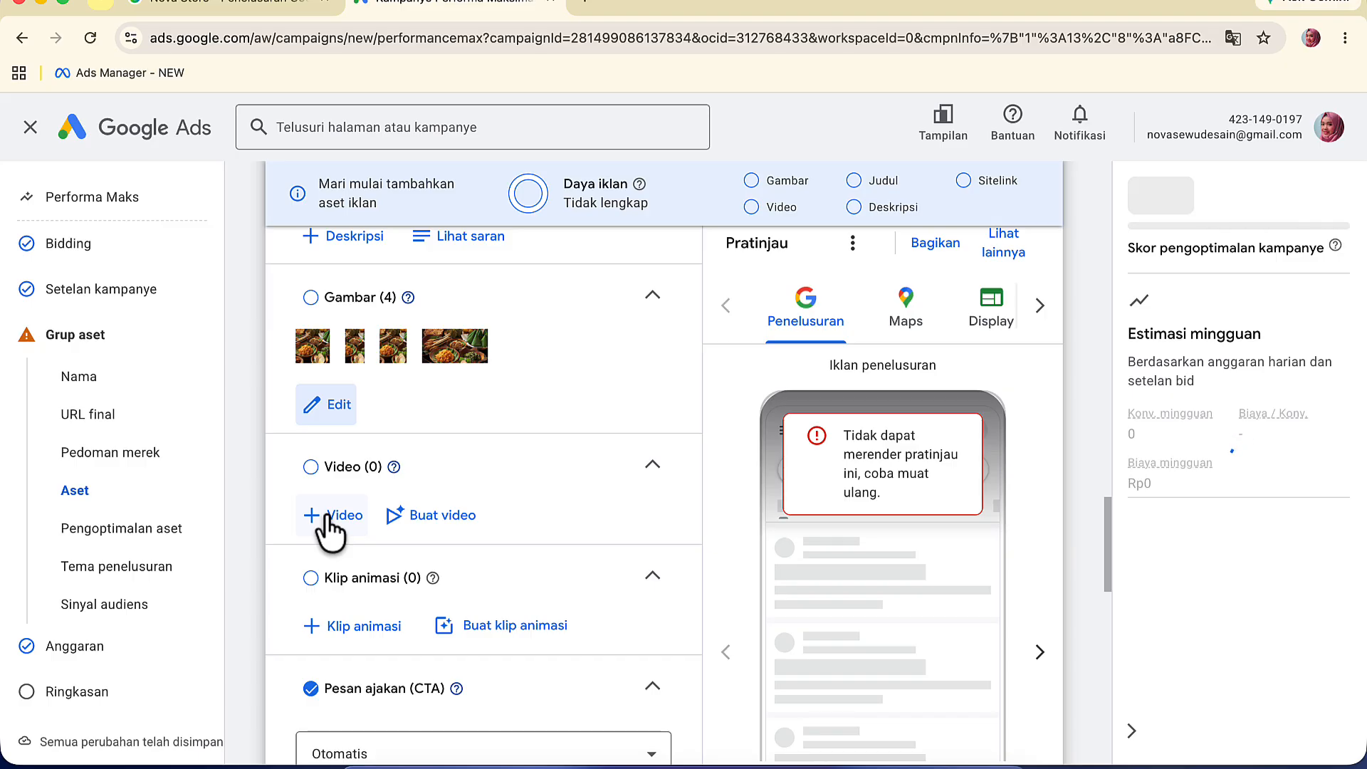
click(327, 517)
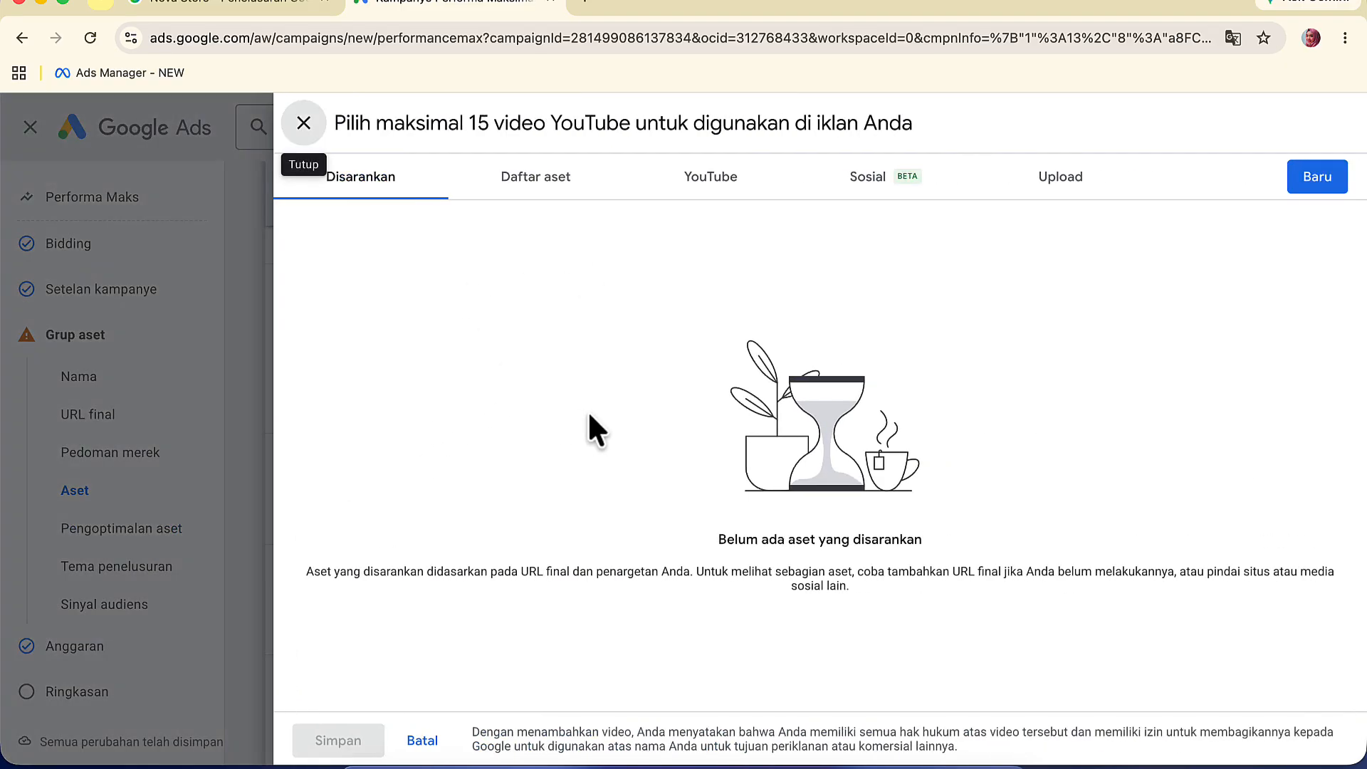
click(709, 187)
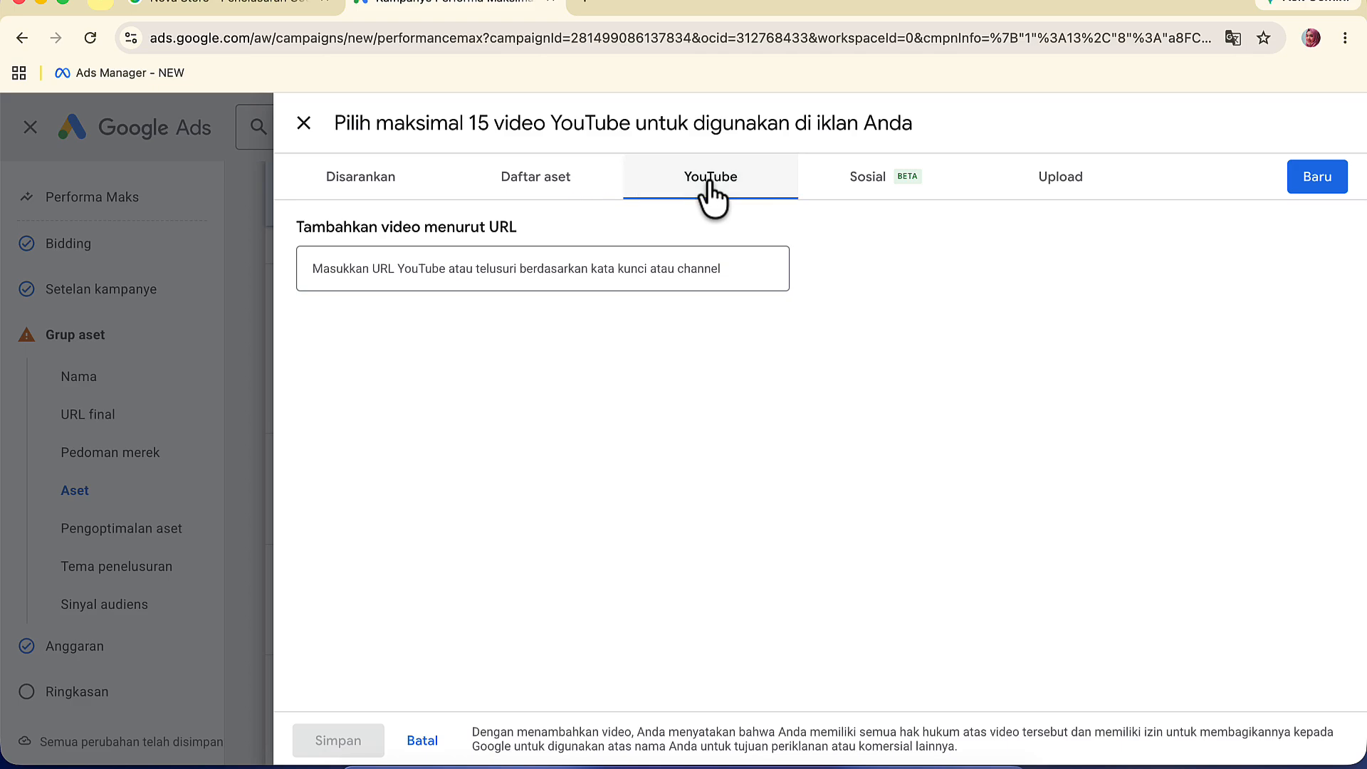
click(1062, 187)
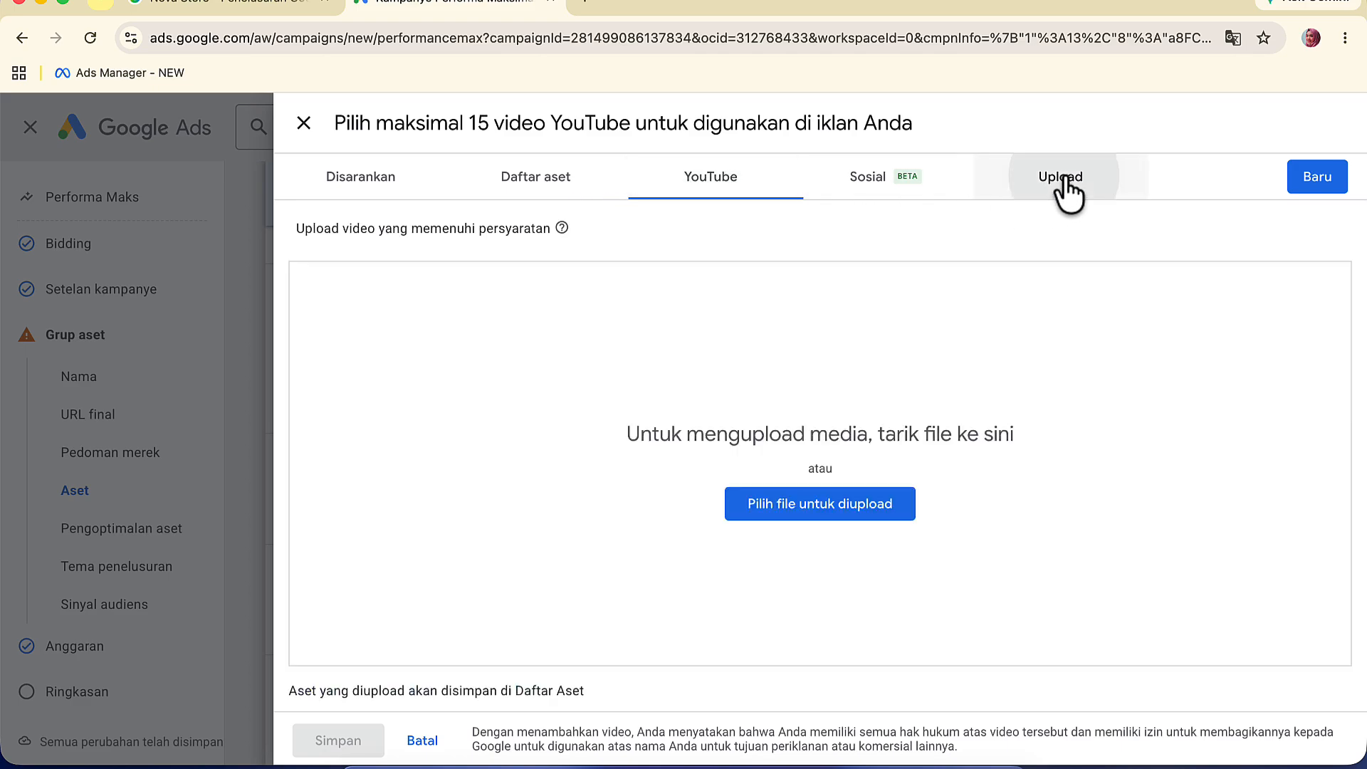
click(902, 190)
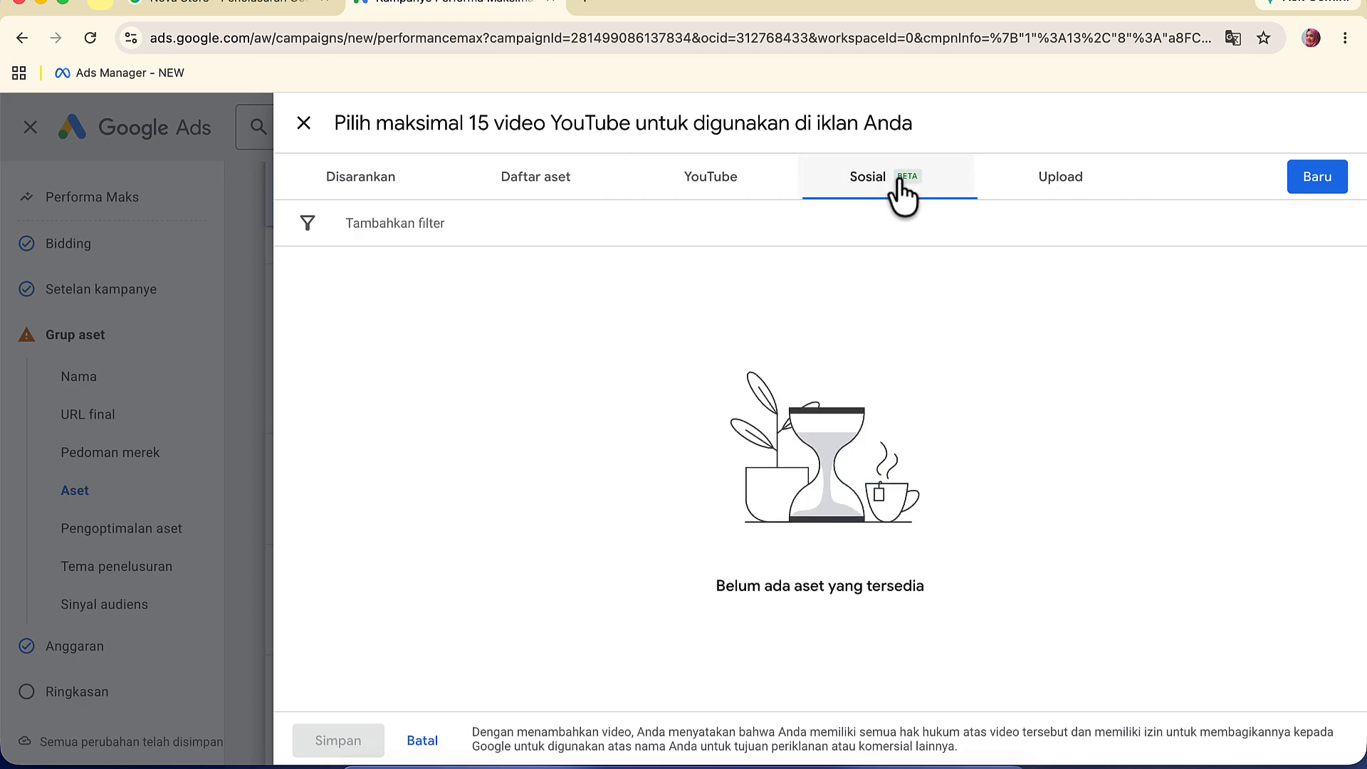
Step: Search YouTube for "makanan", add the "Makanan Serba Emas" video to the asset group and save the selection
click(684, 185)
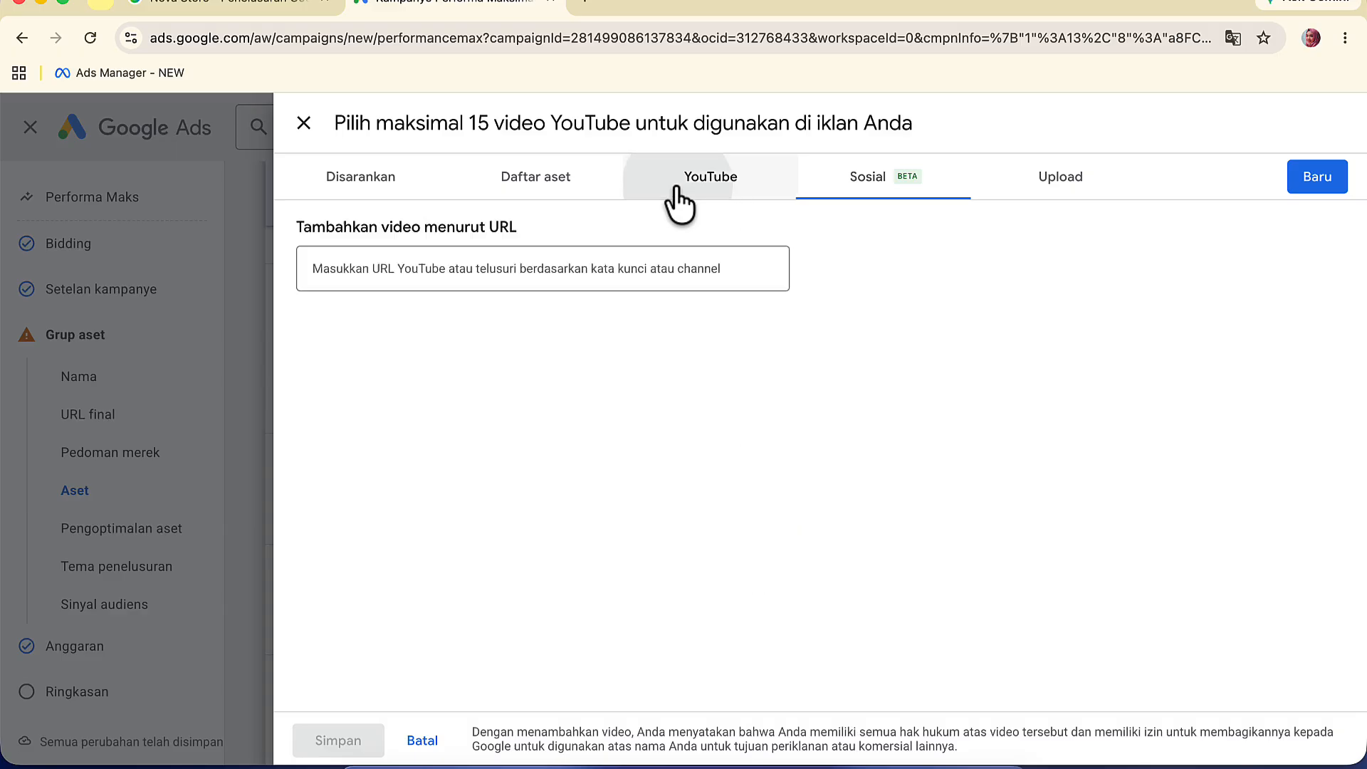
click(581, 269)
text(m)
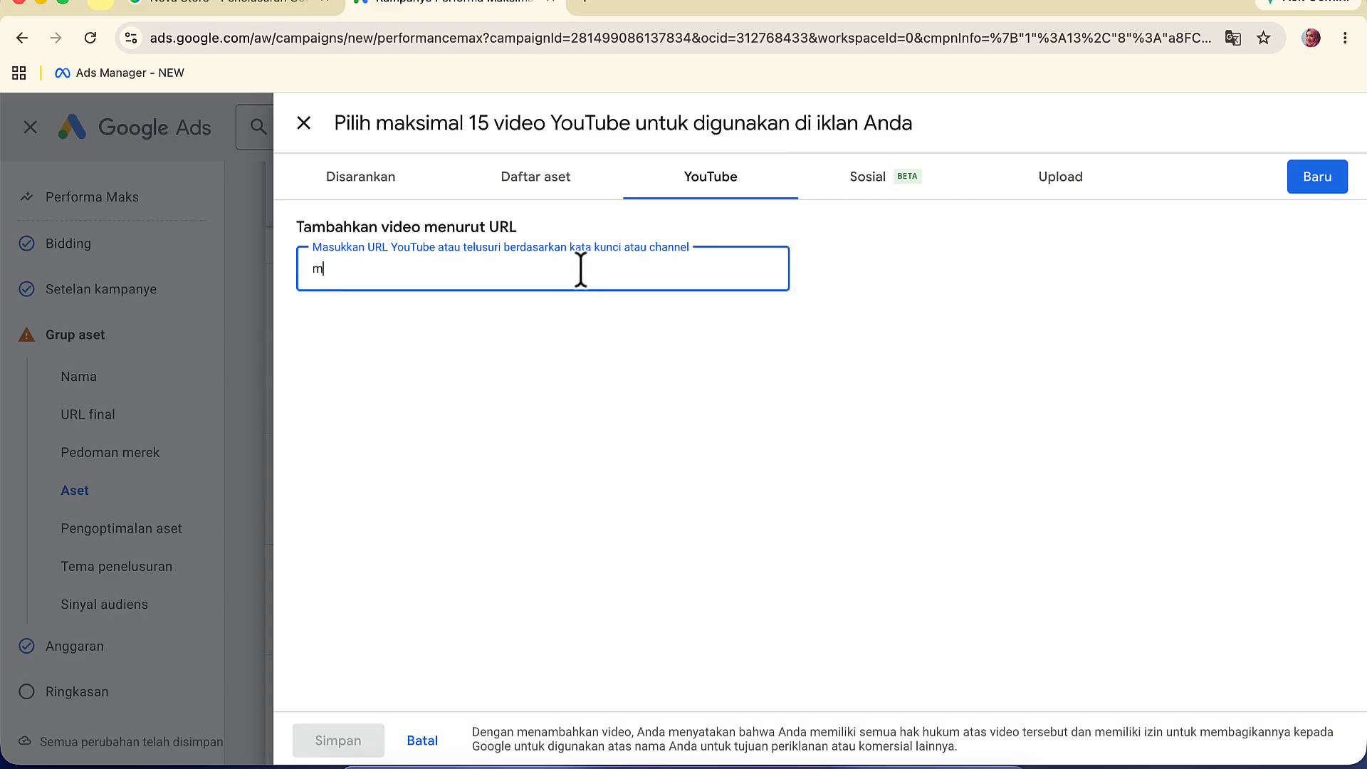
text(akan)
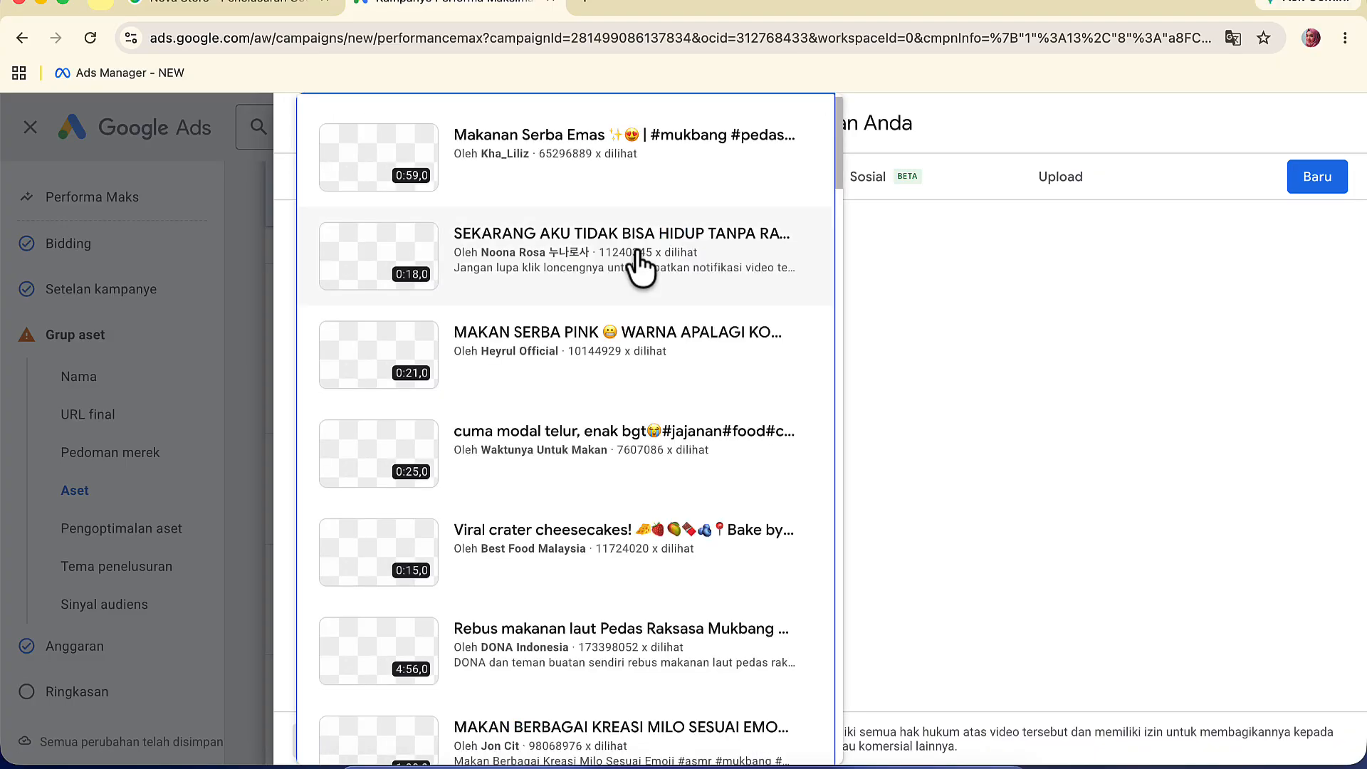
scroll(625, 273, up, 1)
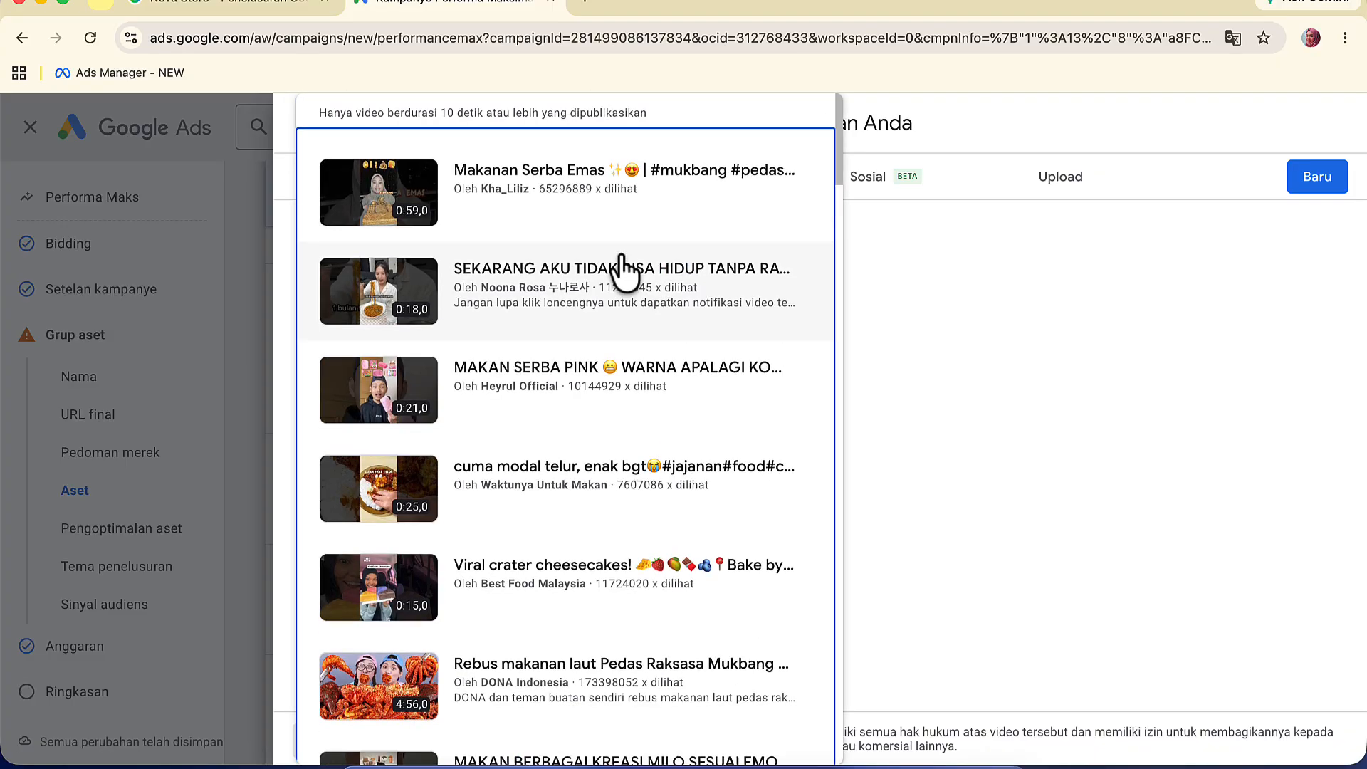
click(558, 195)
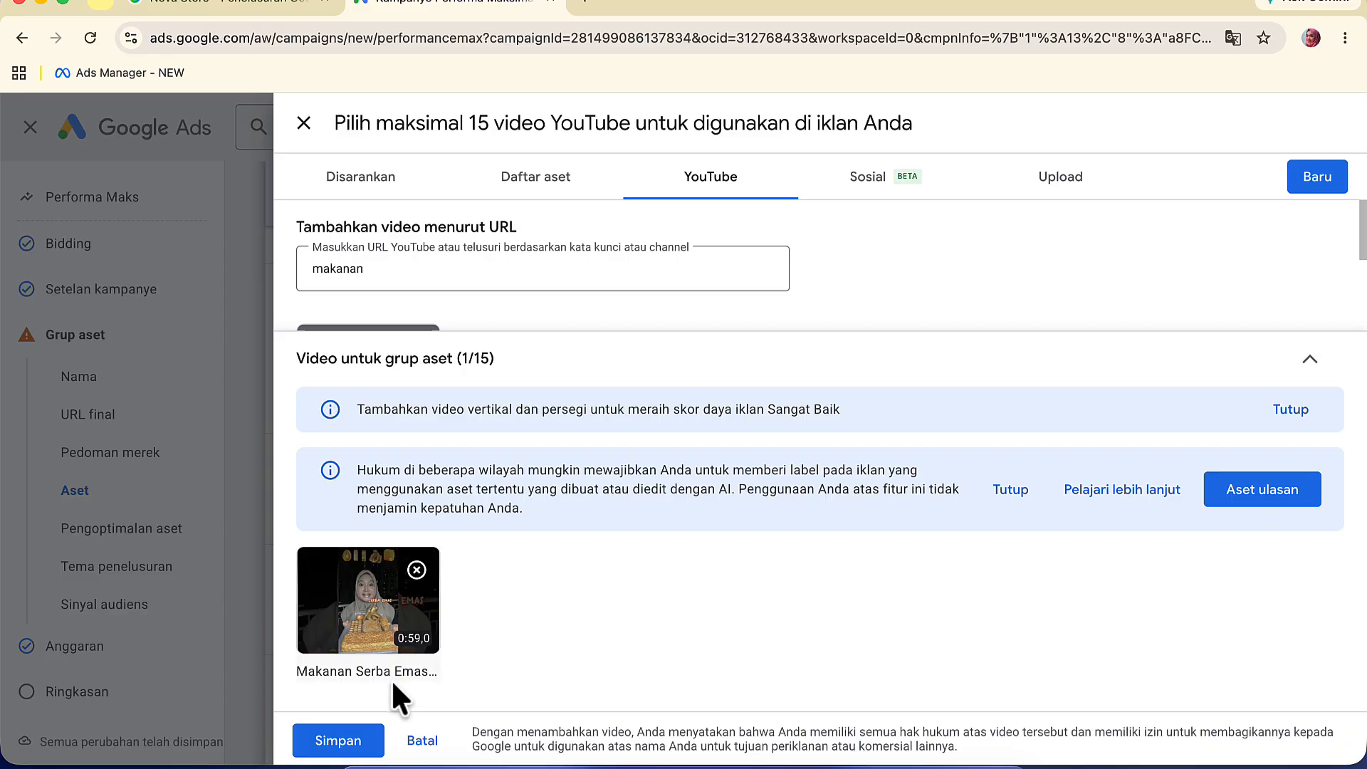
click(338, 741)
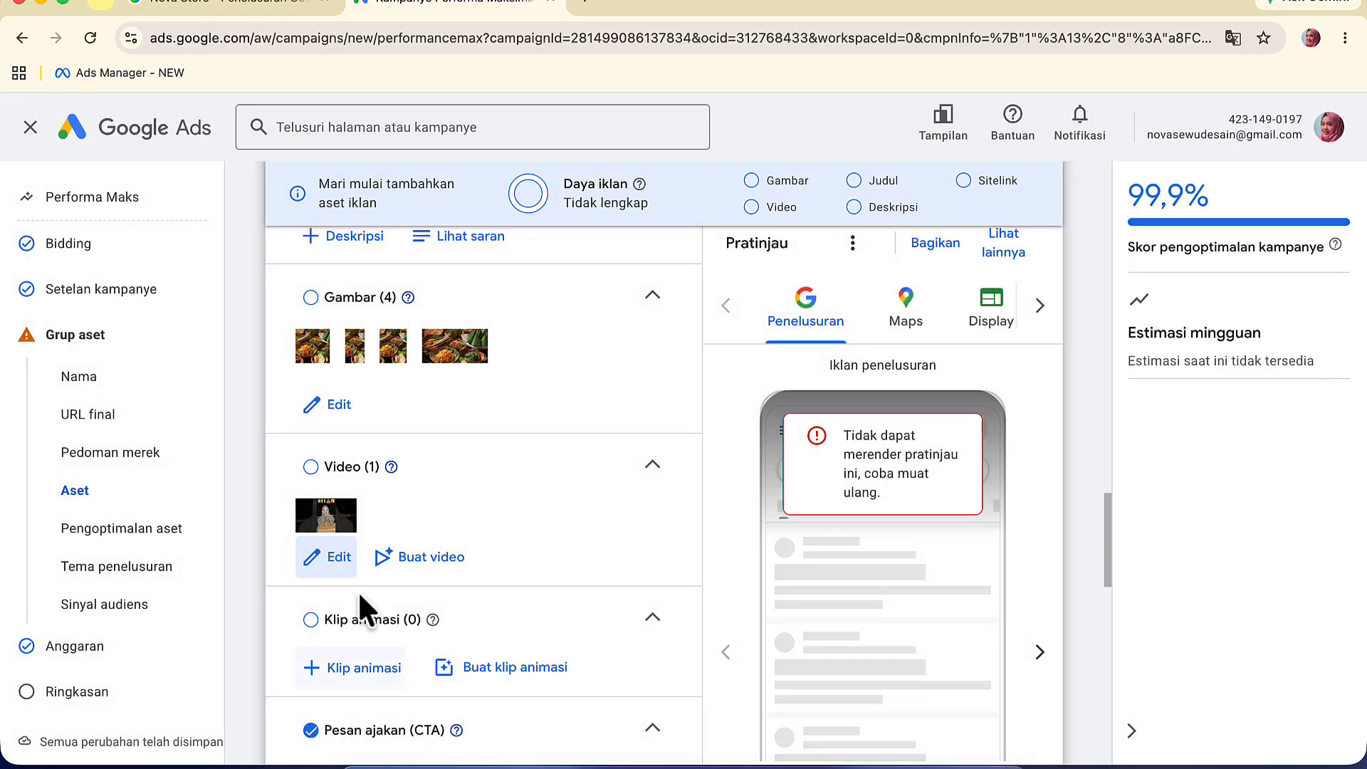
scroll(251, 566, down, 5)
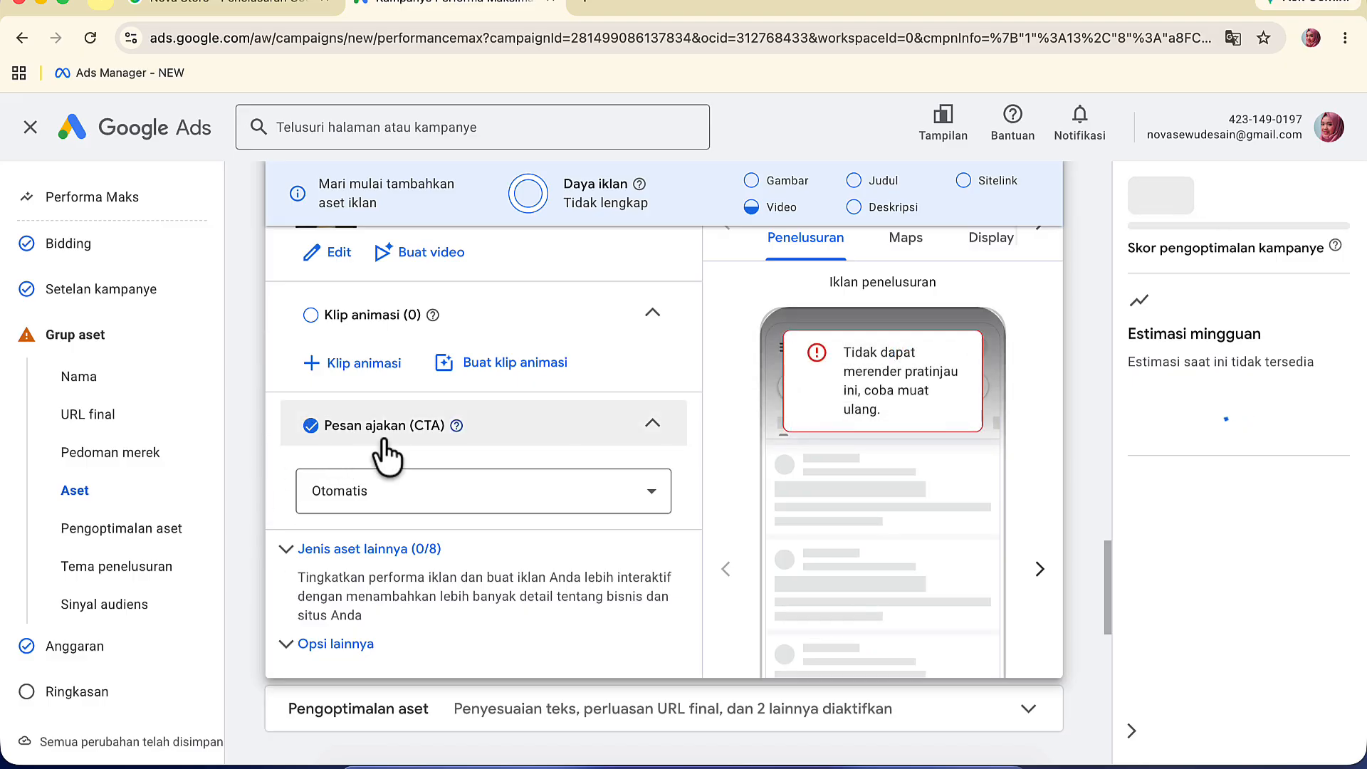
Step: Check the available call-to-action options for the asset group and leave the setting on Otomatis
scroll(256, 499, down, 2)
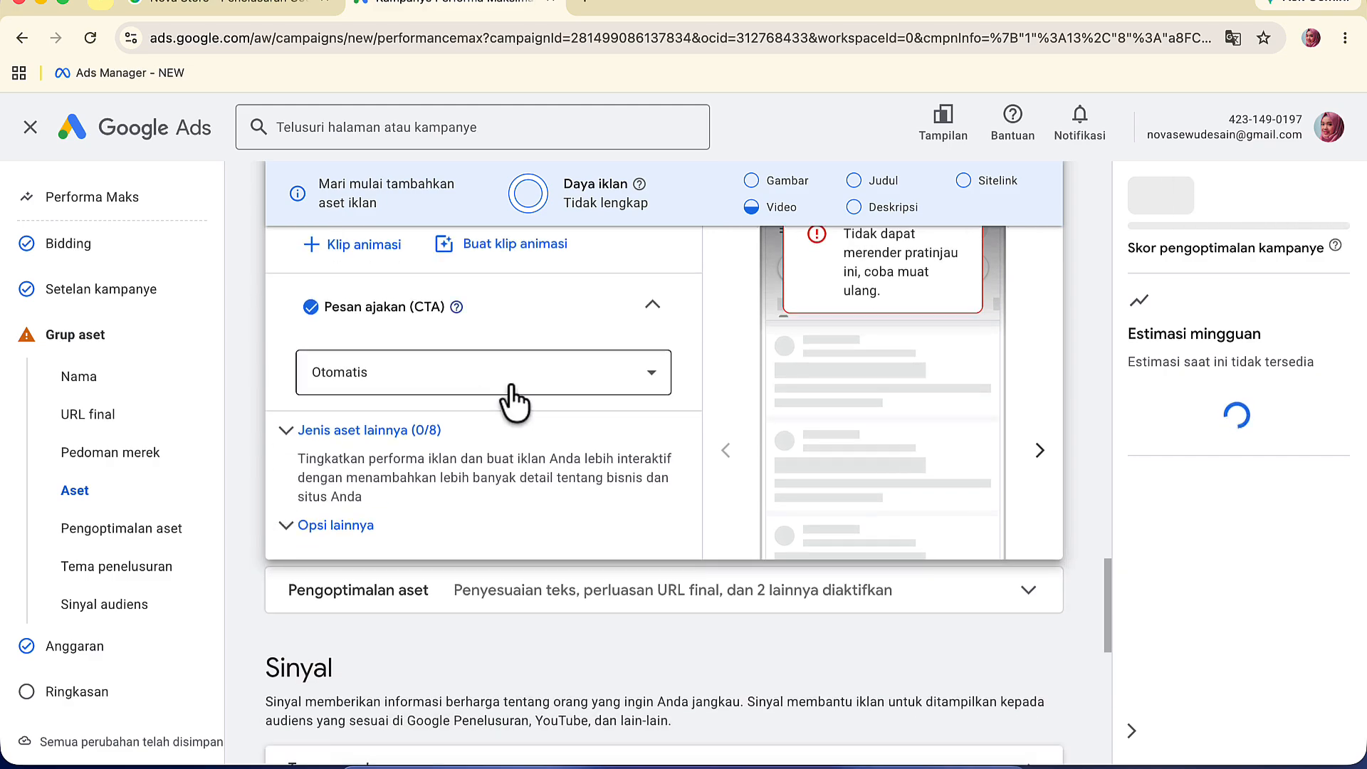
click(647, 391)
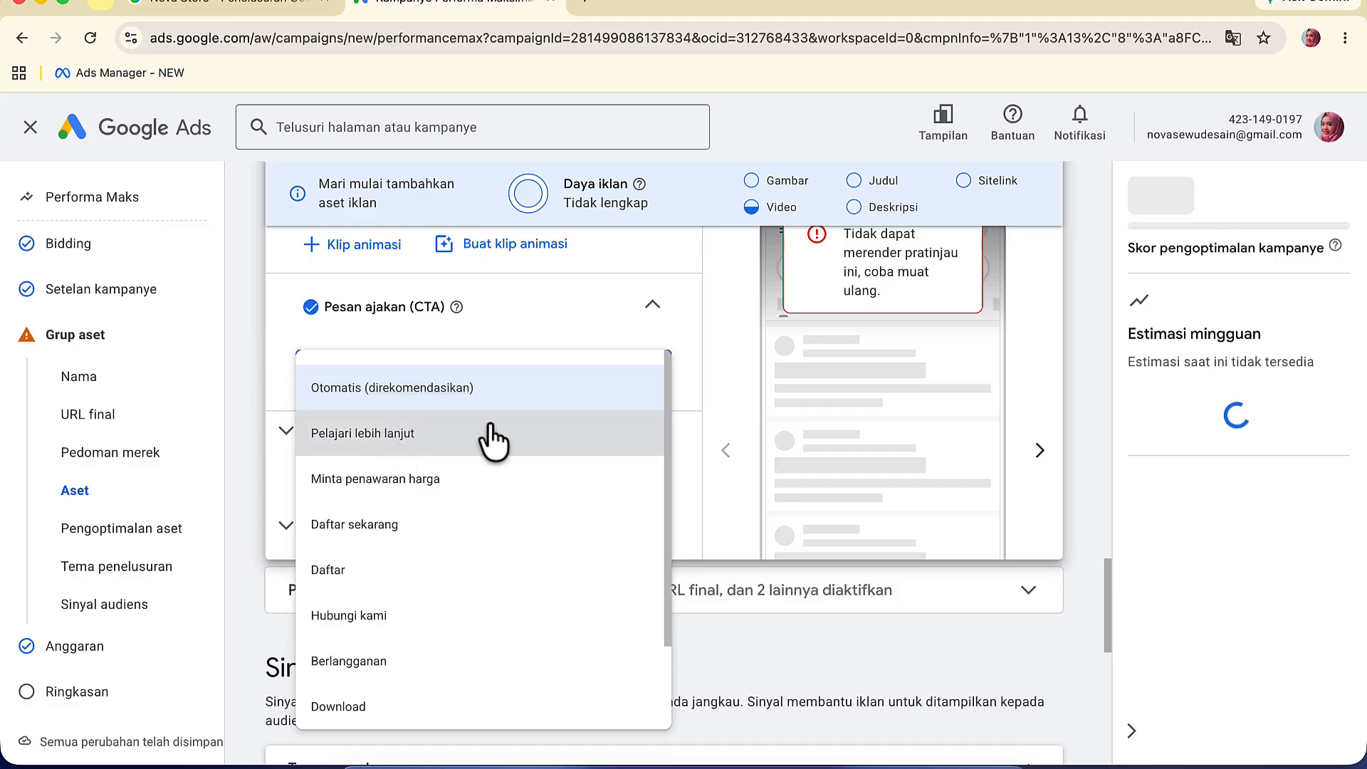
click(245, 368)
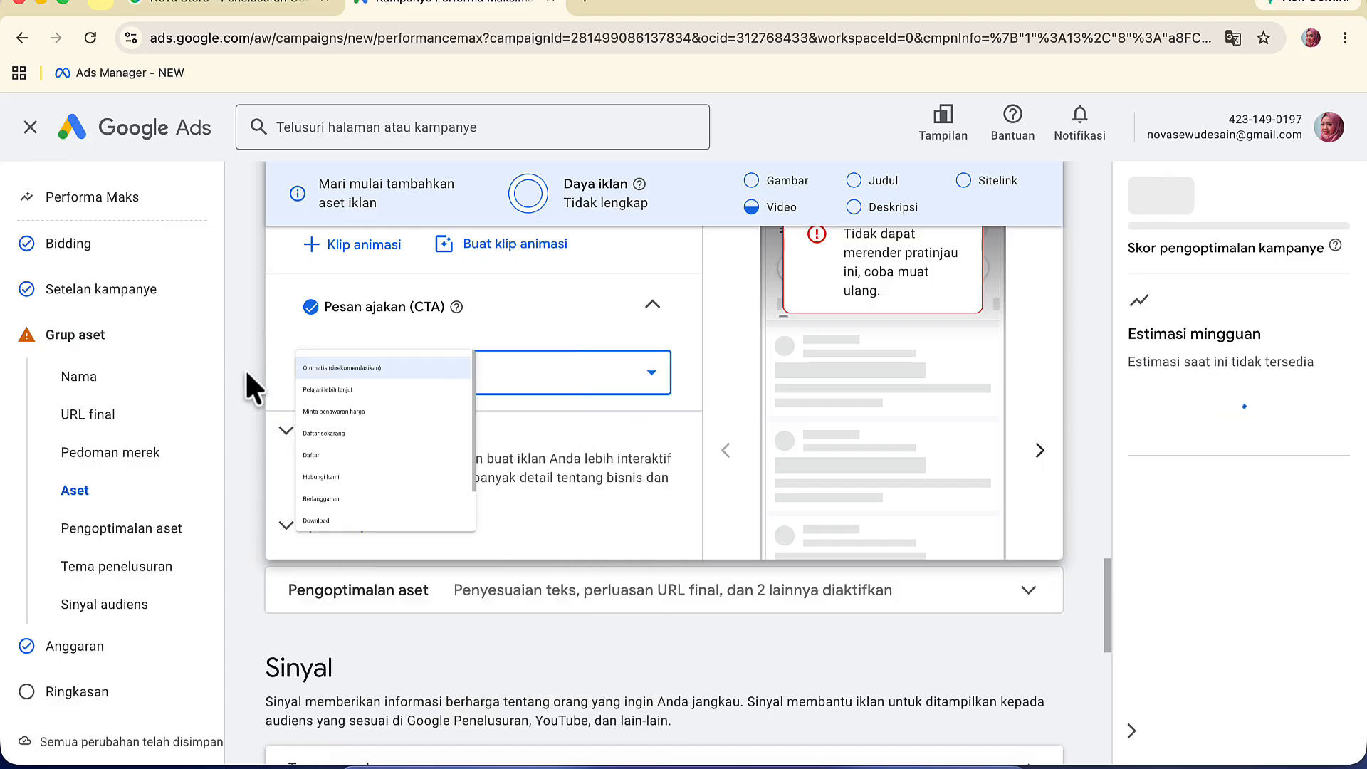
Step: Review the asset group's headlines, descriptions, images, video and signal sections for completeness
scroll(245, 444, down, 2)
scroll(245, 444, up, 15)
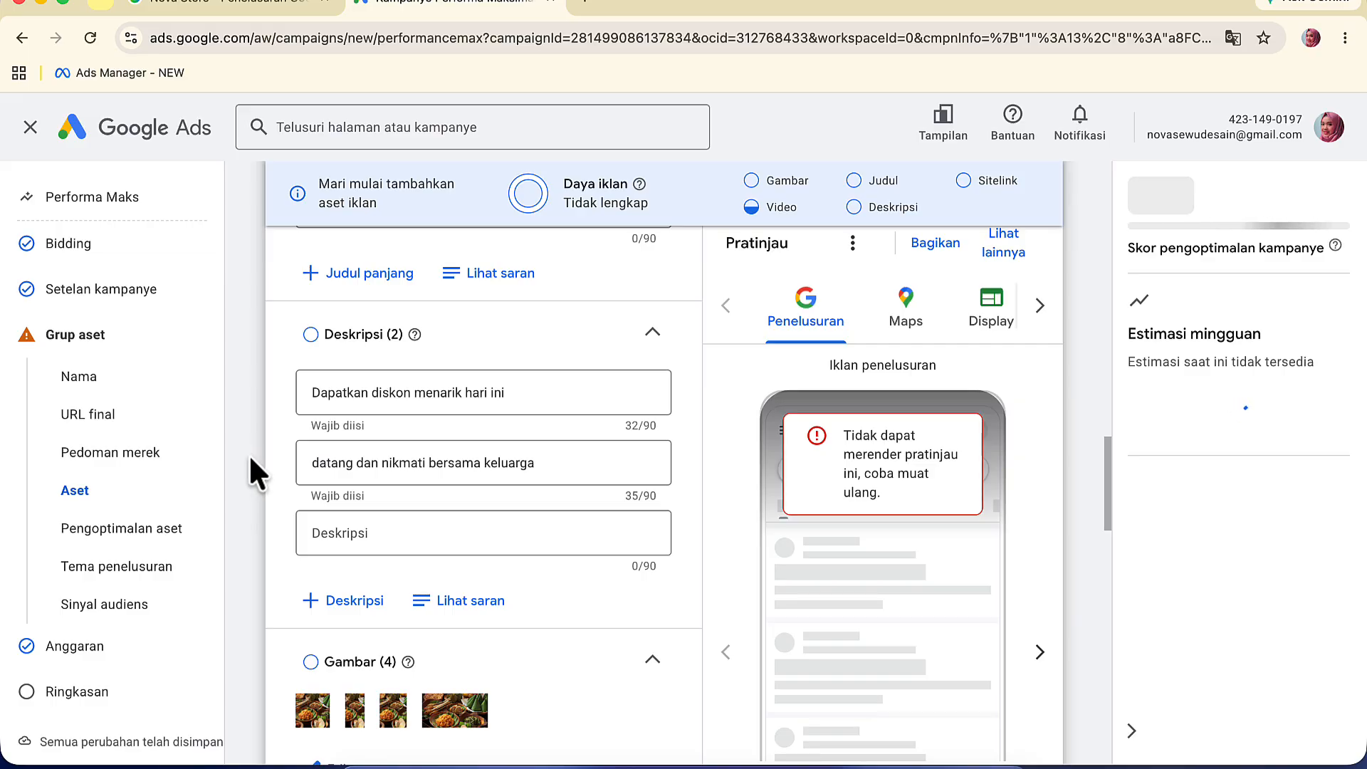
scroll(249, 455, up, 3)
scroll(249, 454, up, 10)
scroll(249, 454, down, 9)
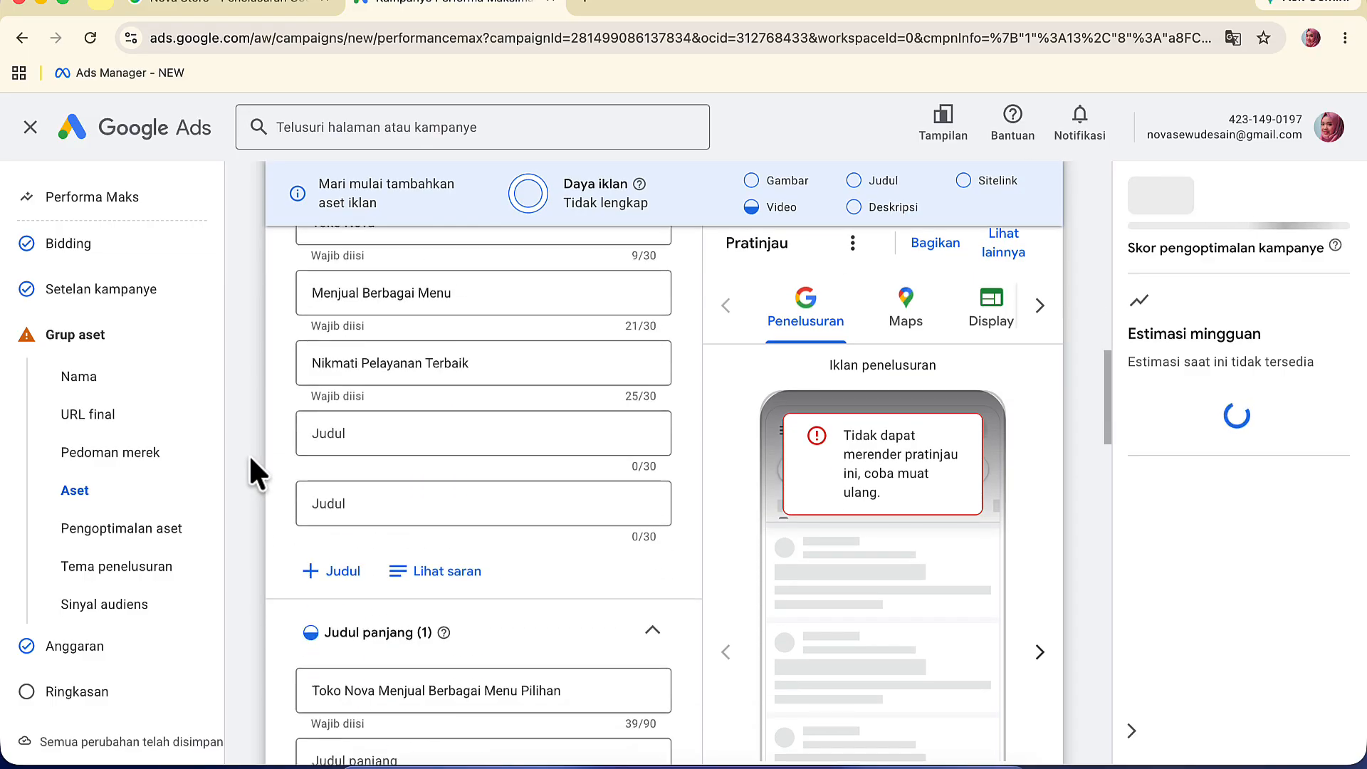
scroll(250, 454, down, 7)
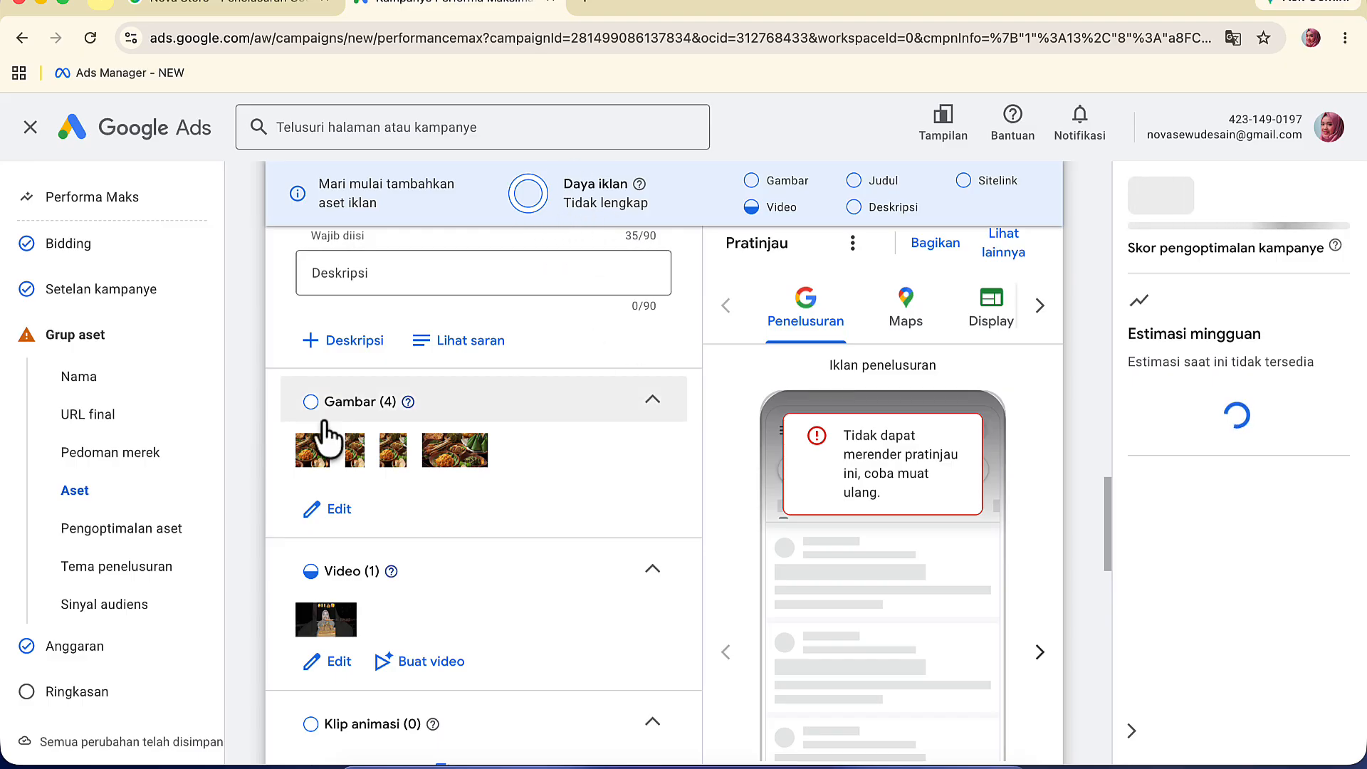
scroll(277, 530, down, 15)
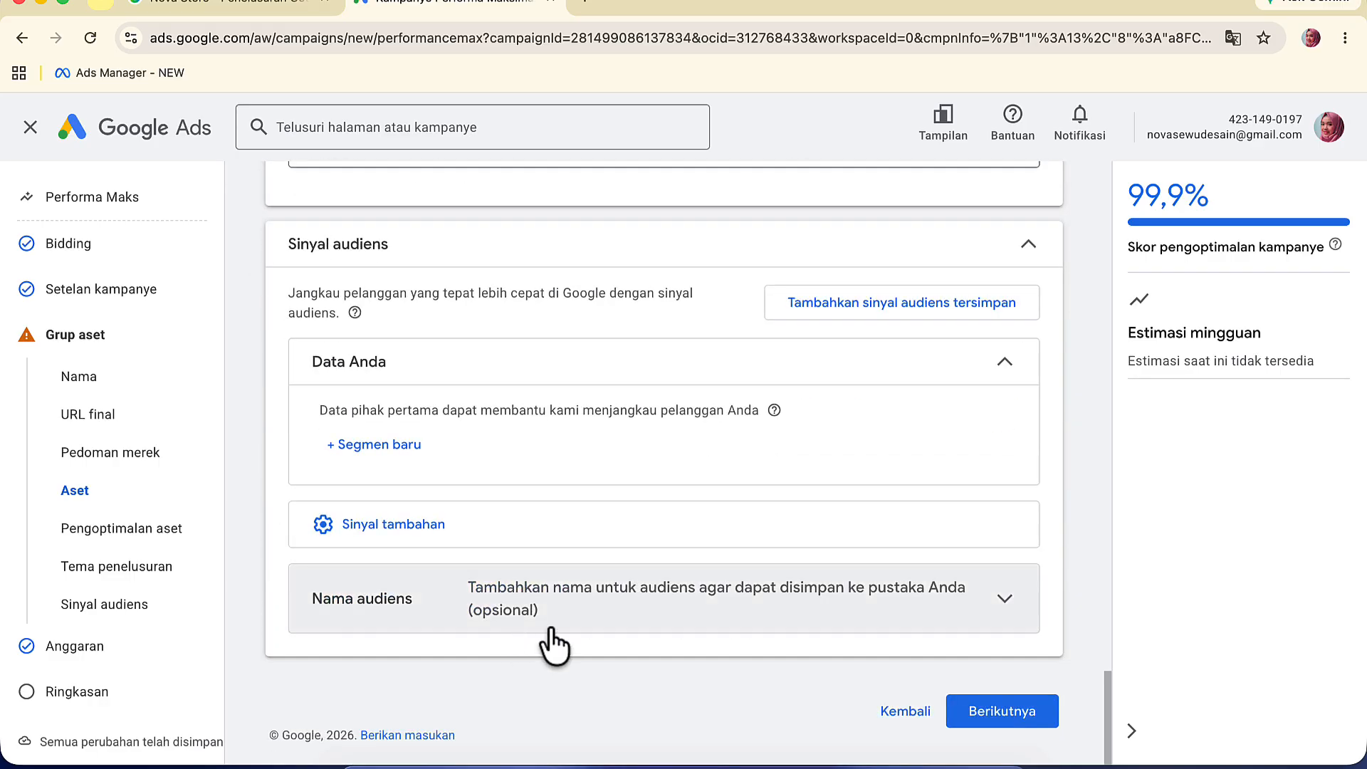
Step: Continue to the budget page, set the average daily budget to Rp50.000 and proceed to the campaign summary
click(998, 712)
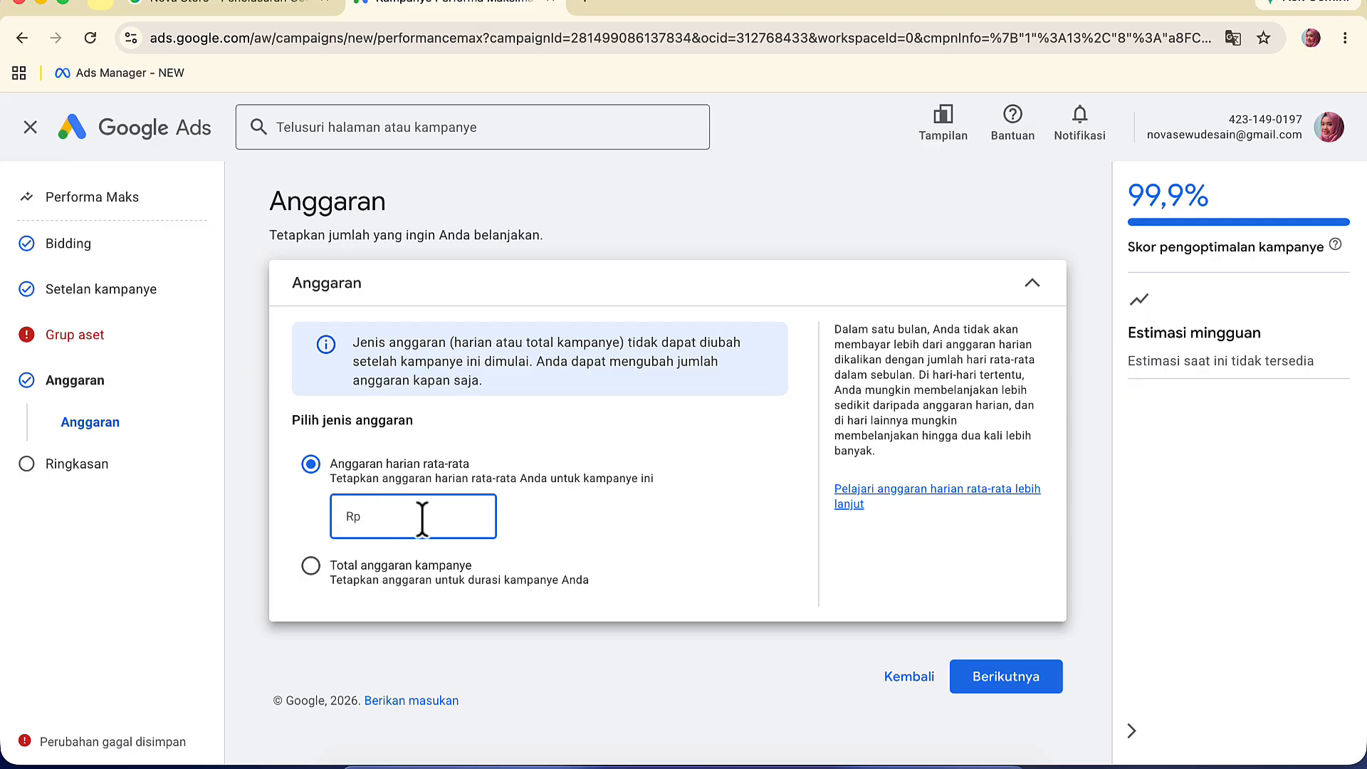
text(0000)
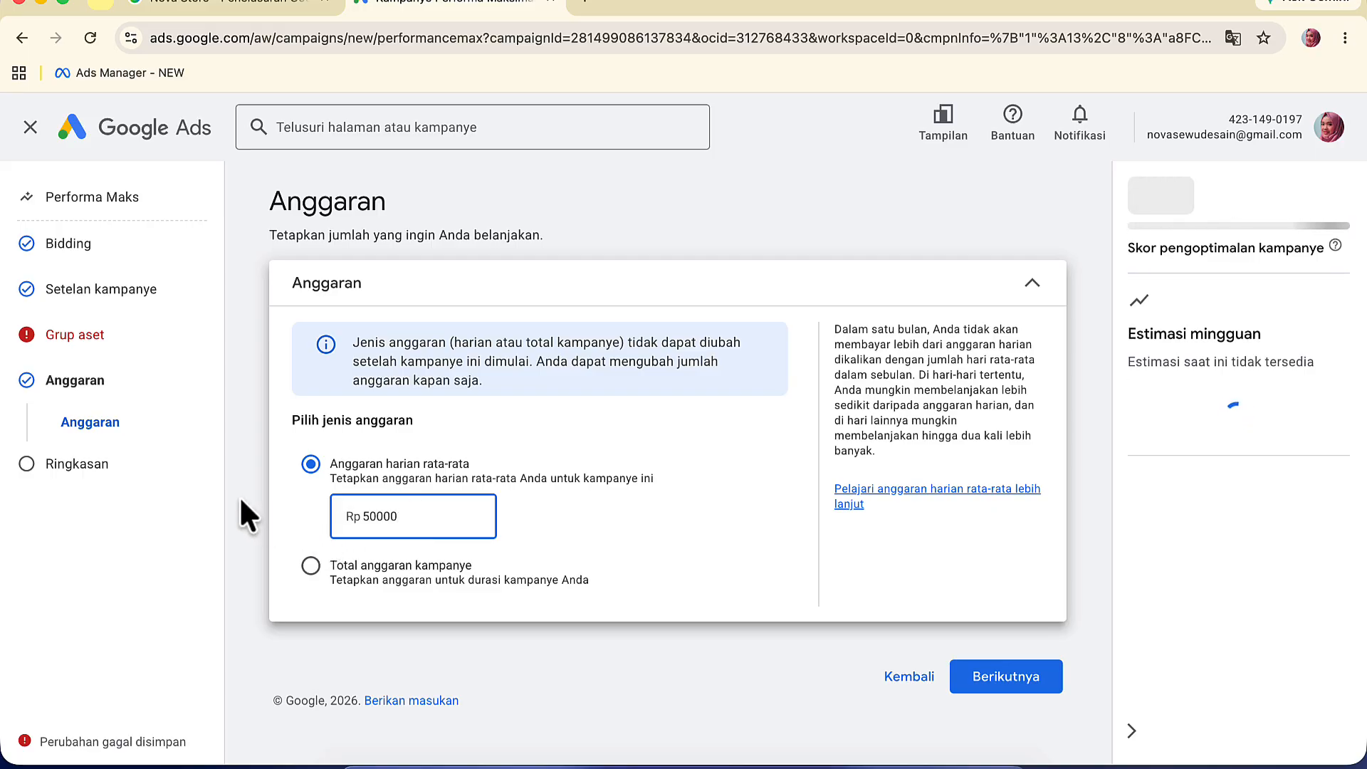
click(241, 498)
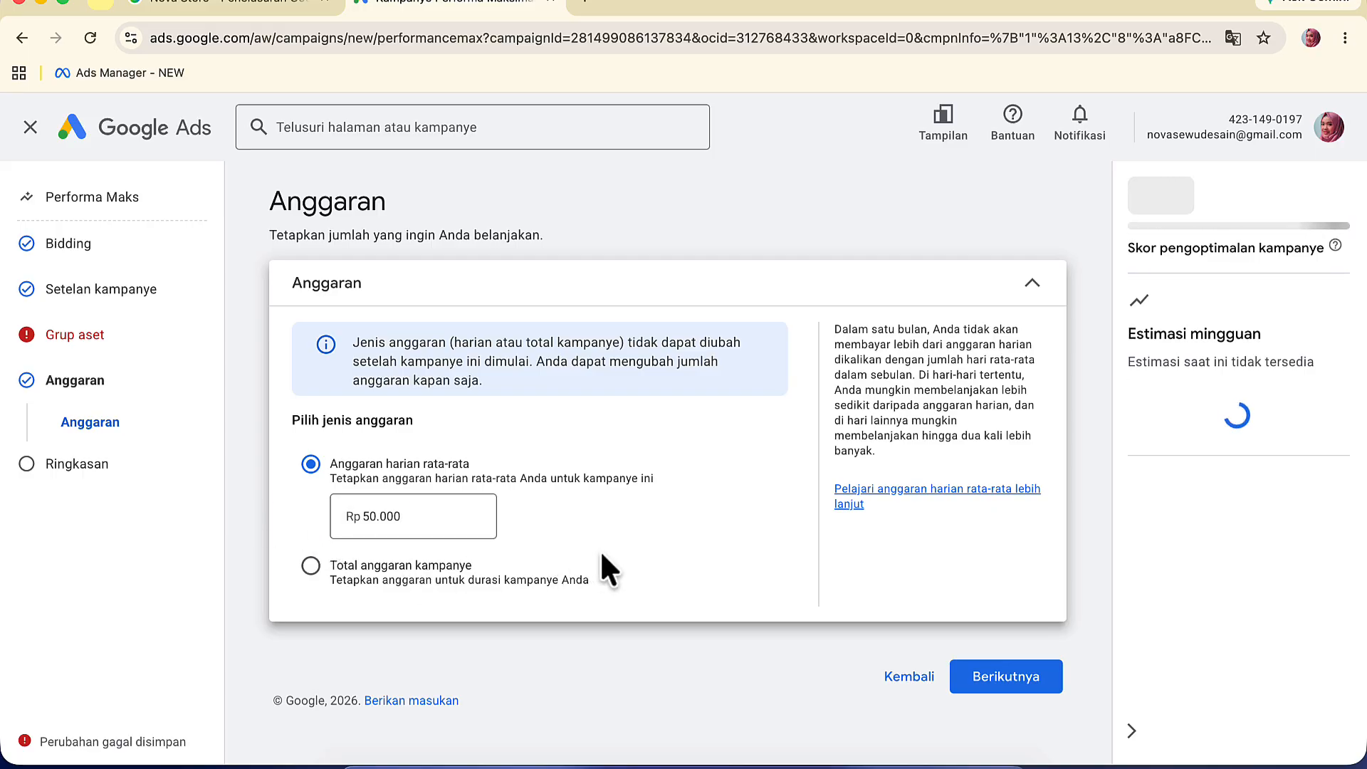
click(1006, 676)
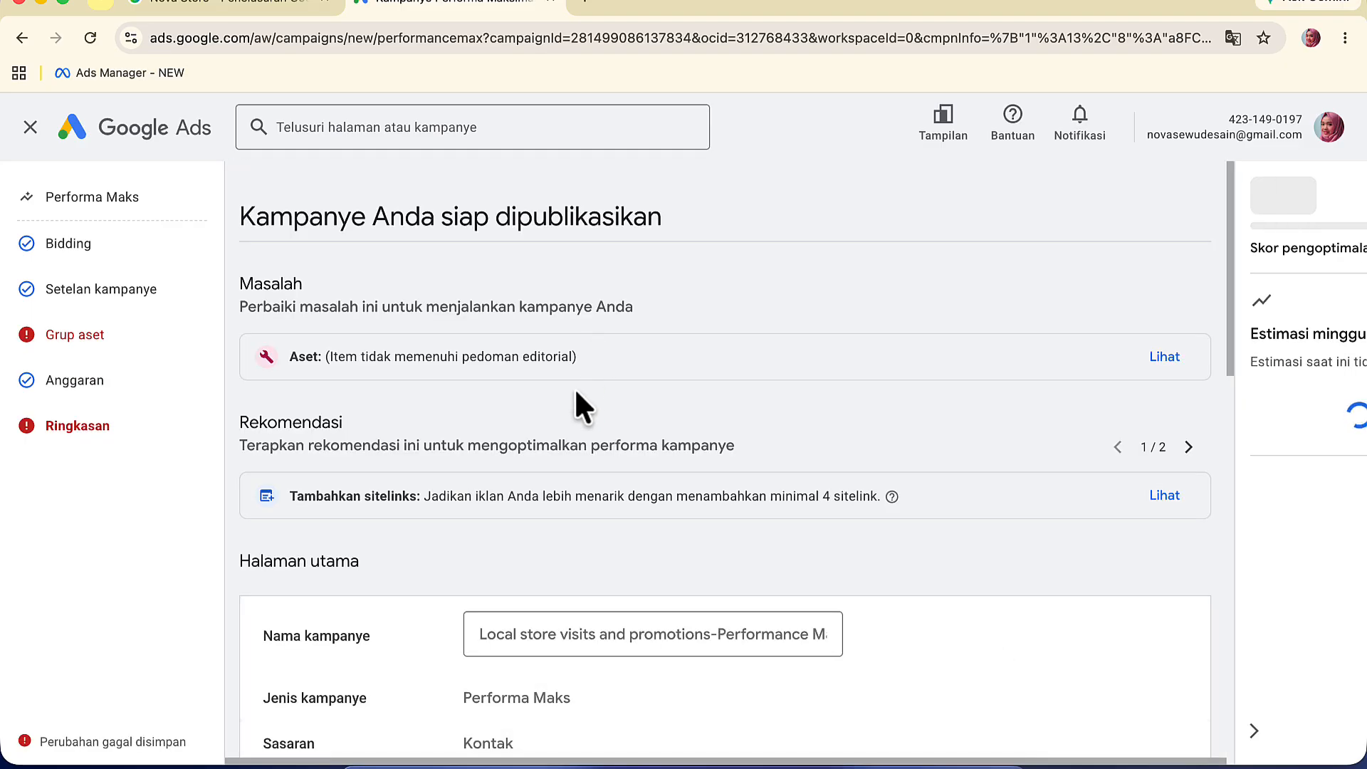
Step: Open the asset issue listed in the summary, examine its policy finding and test the novazakiastore.com link
scroll(574, 387, down, 3)
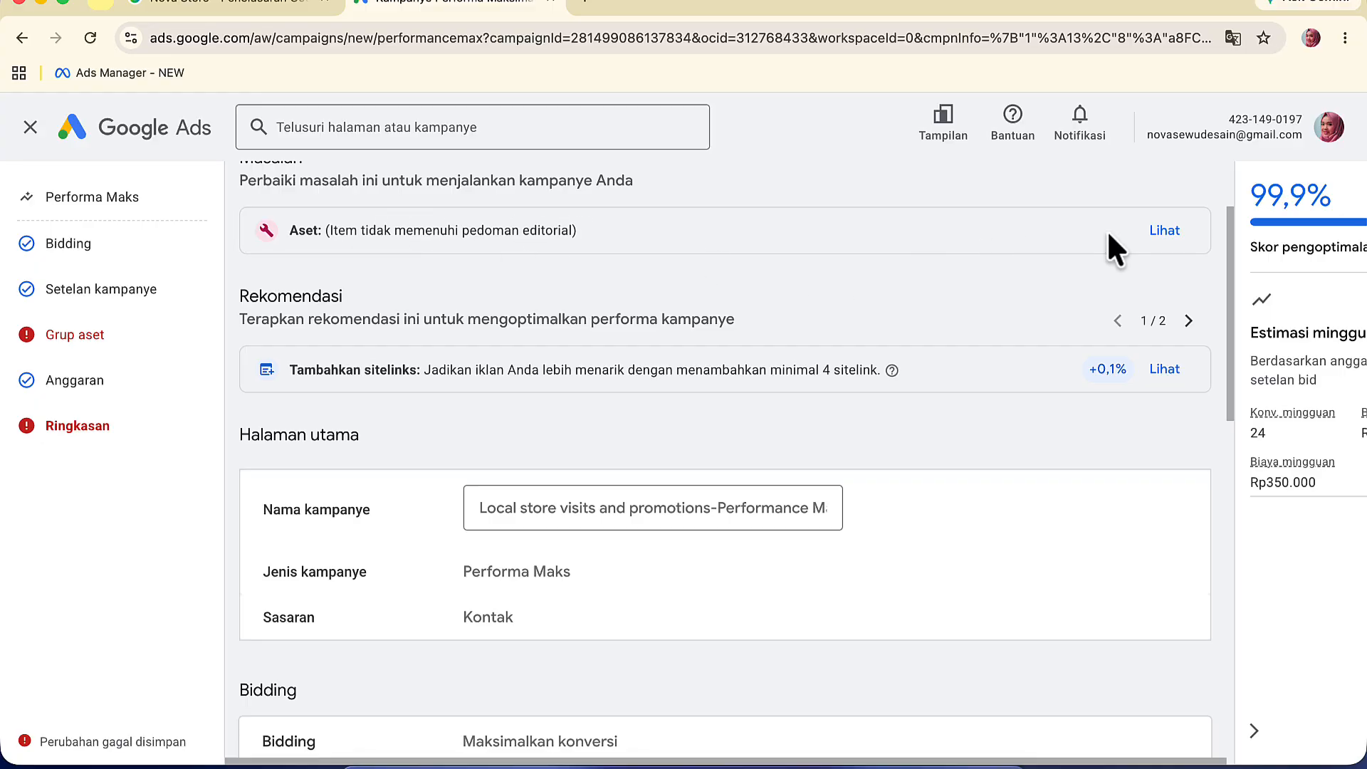
click(1163, 232)
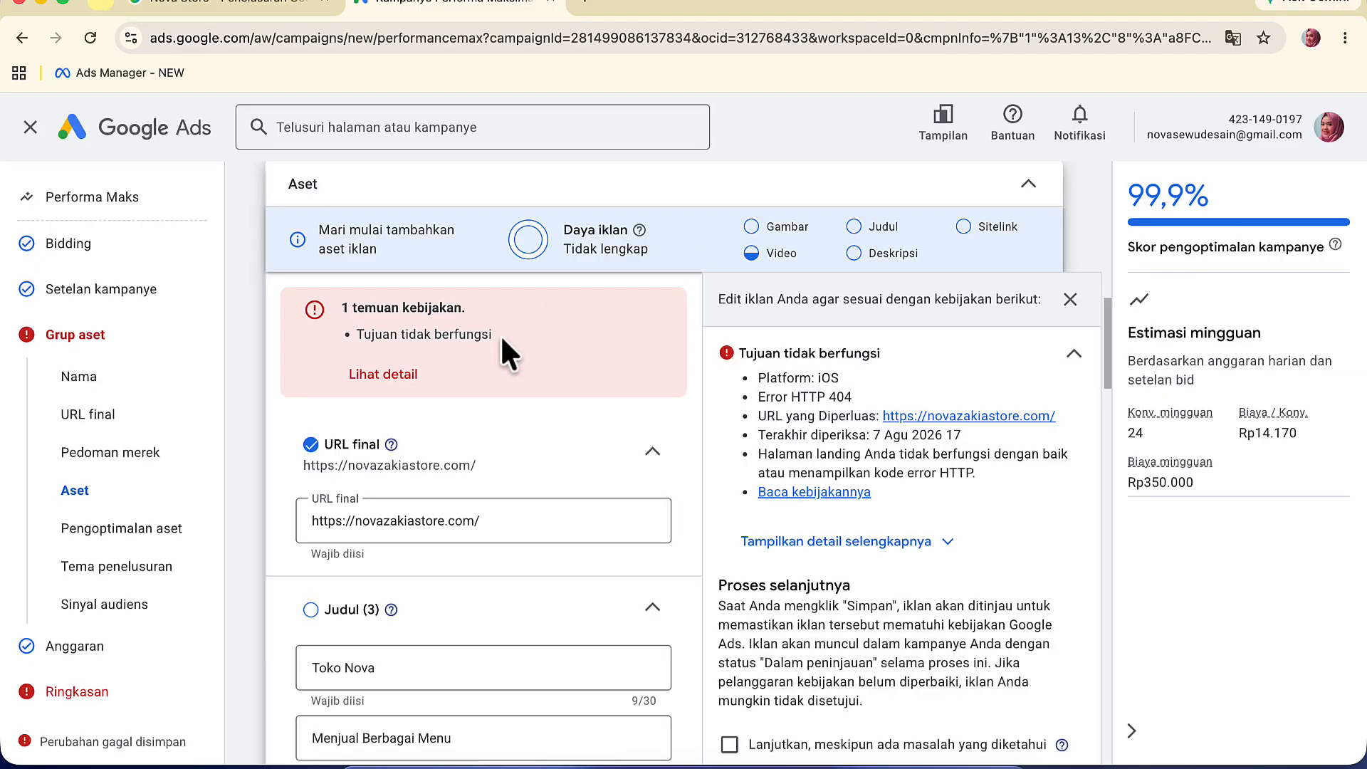
scroll(452, 374, up, 1)
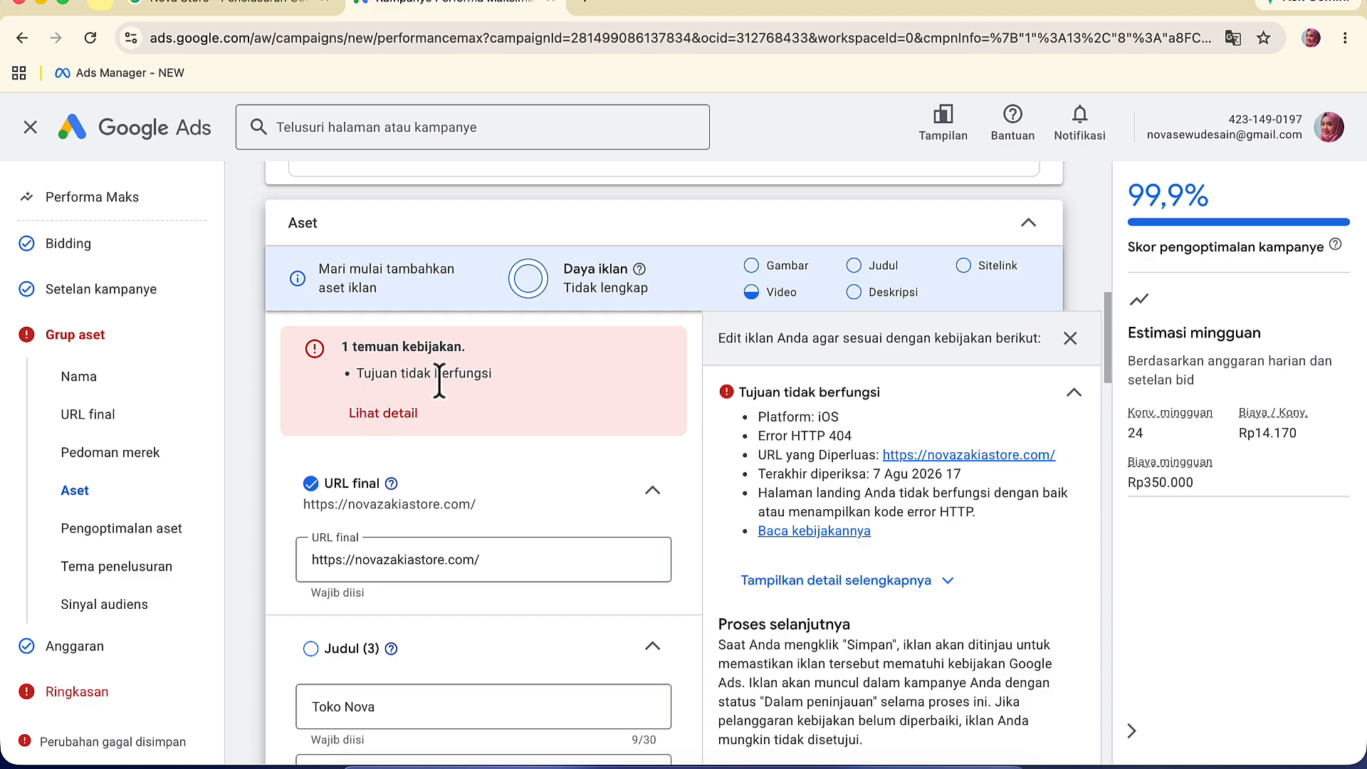
scroll(445, 499, up, 2)
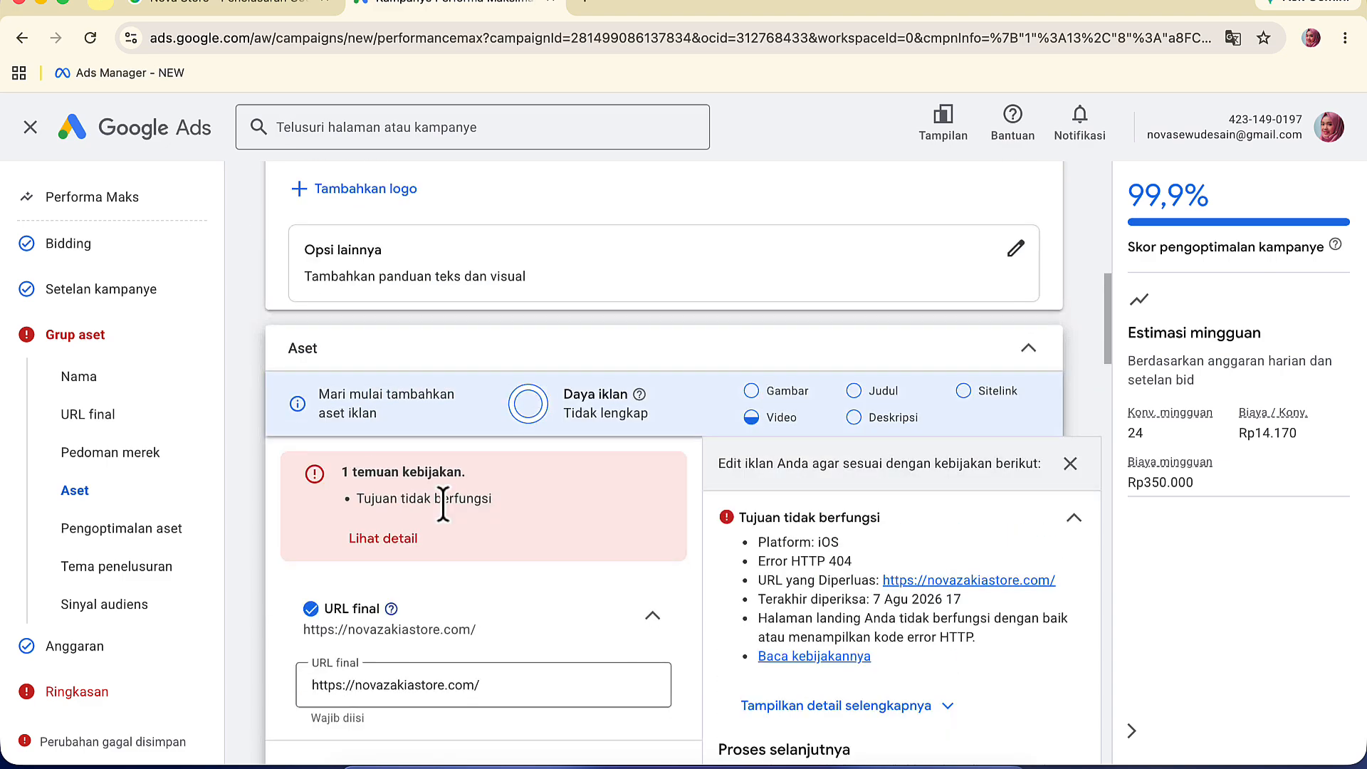
scroll(445, 498, down, 2)
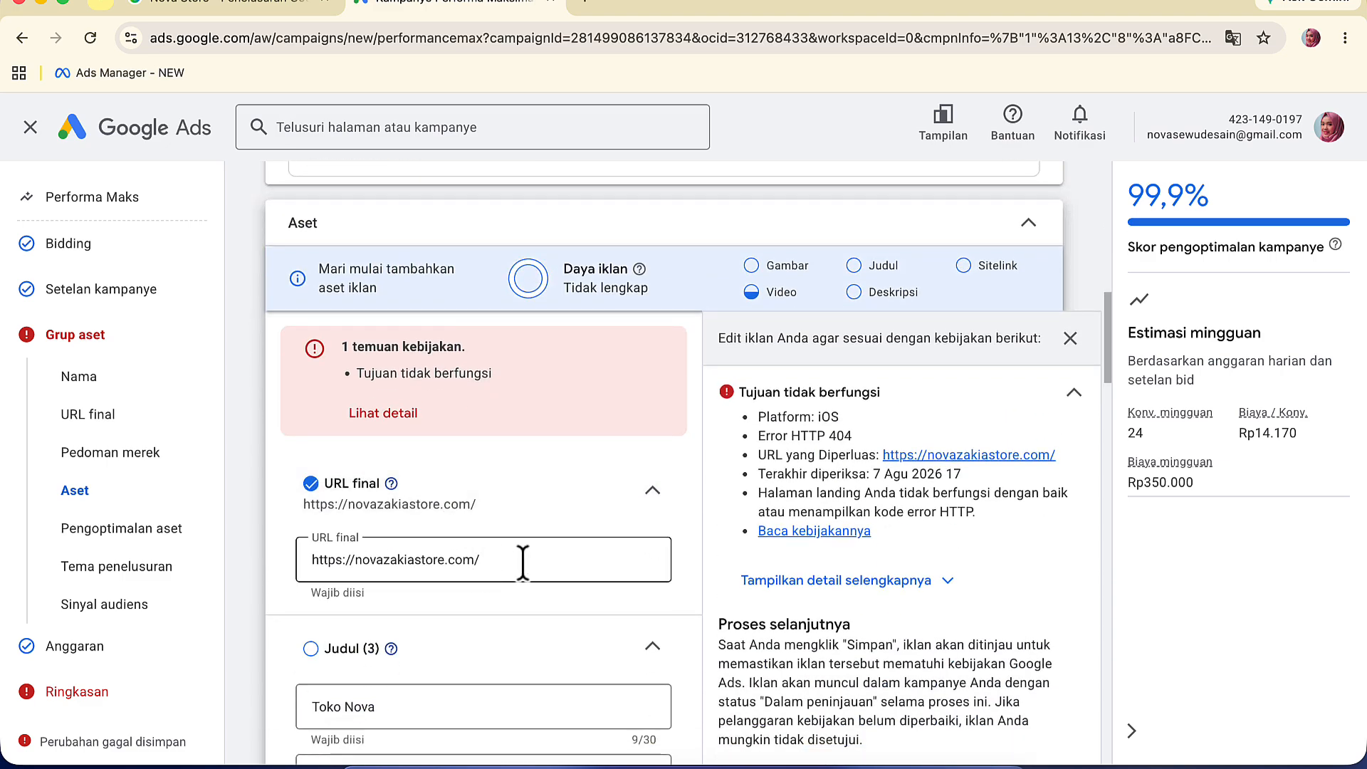
click(933, 454)
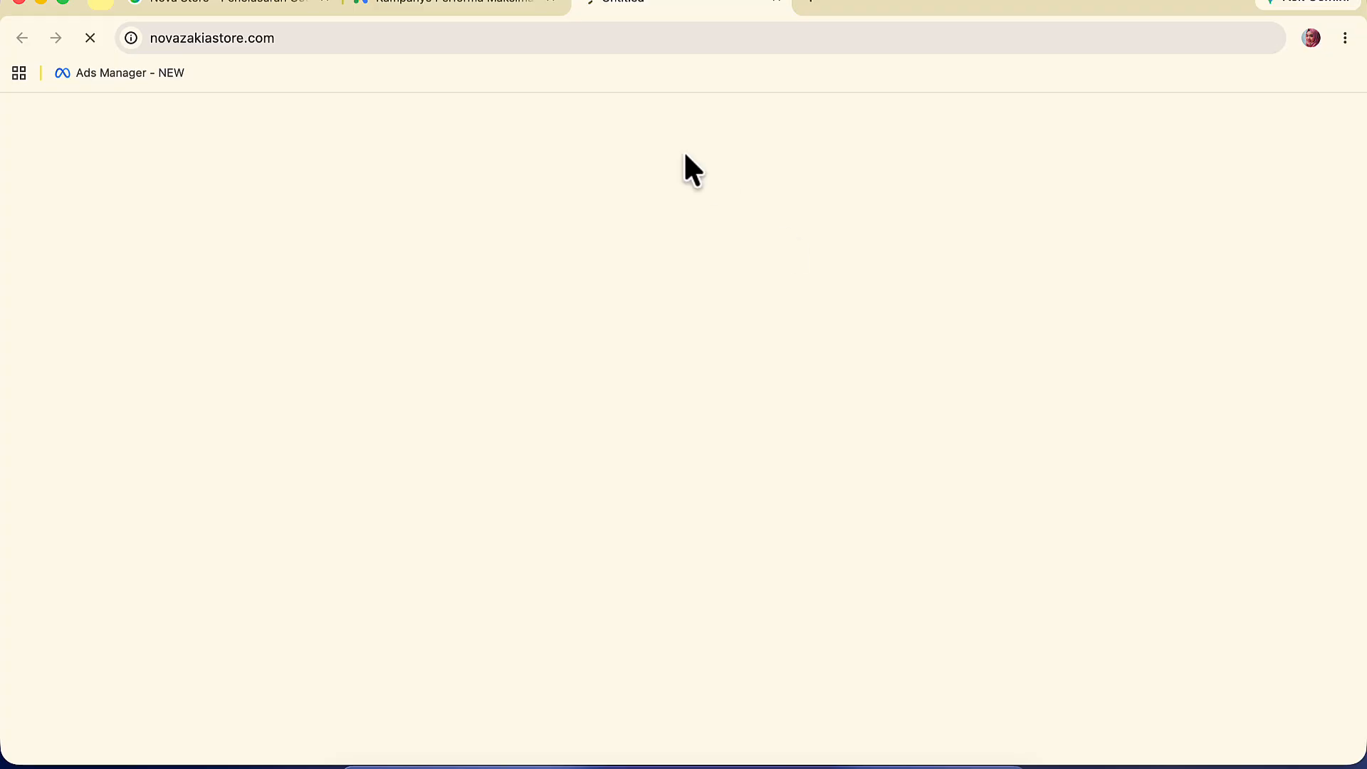
click(776, 1)
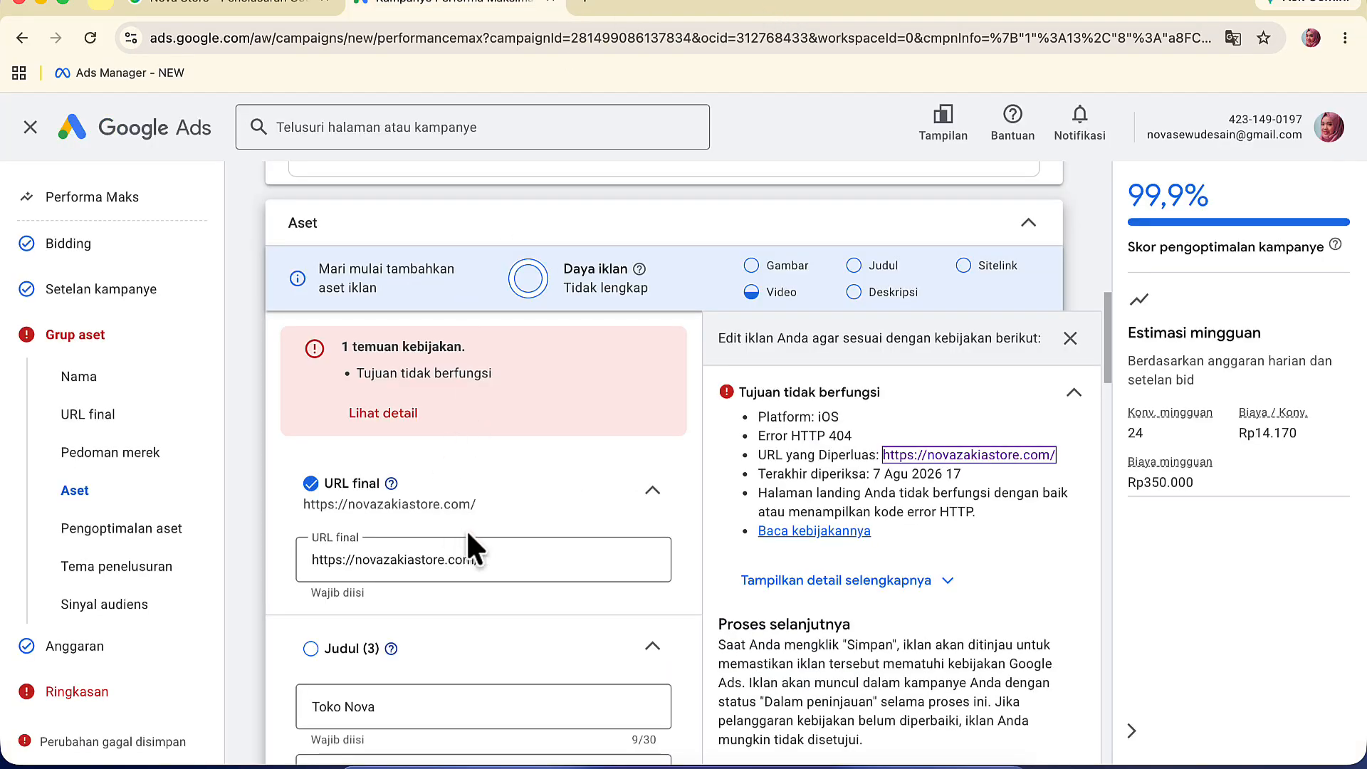
click(504, 561)
key(BackSpace)
key(BackSpace)
key(BackSpace)
key(BackSpace)
key(BackSpace)
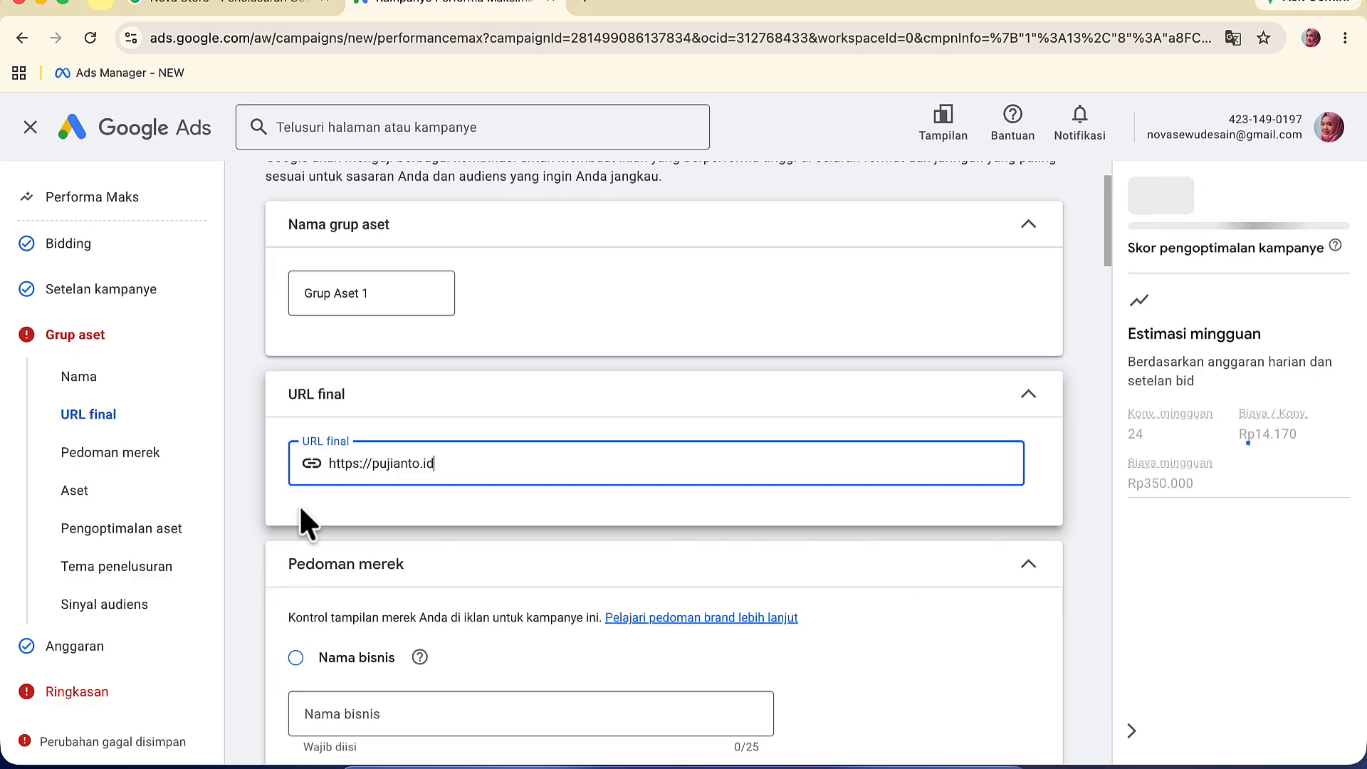
click(260, 477)
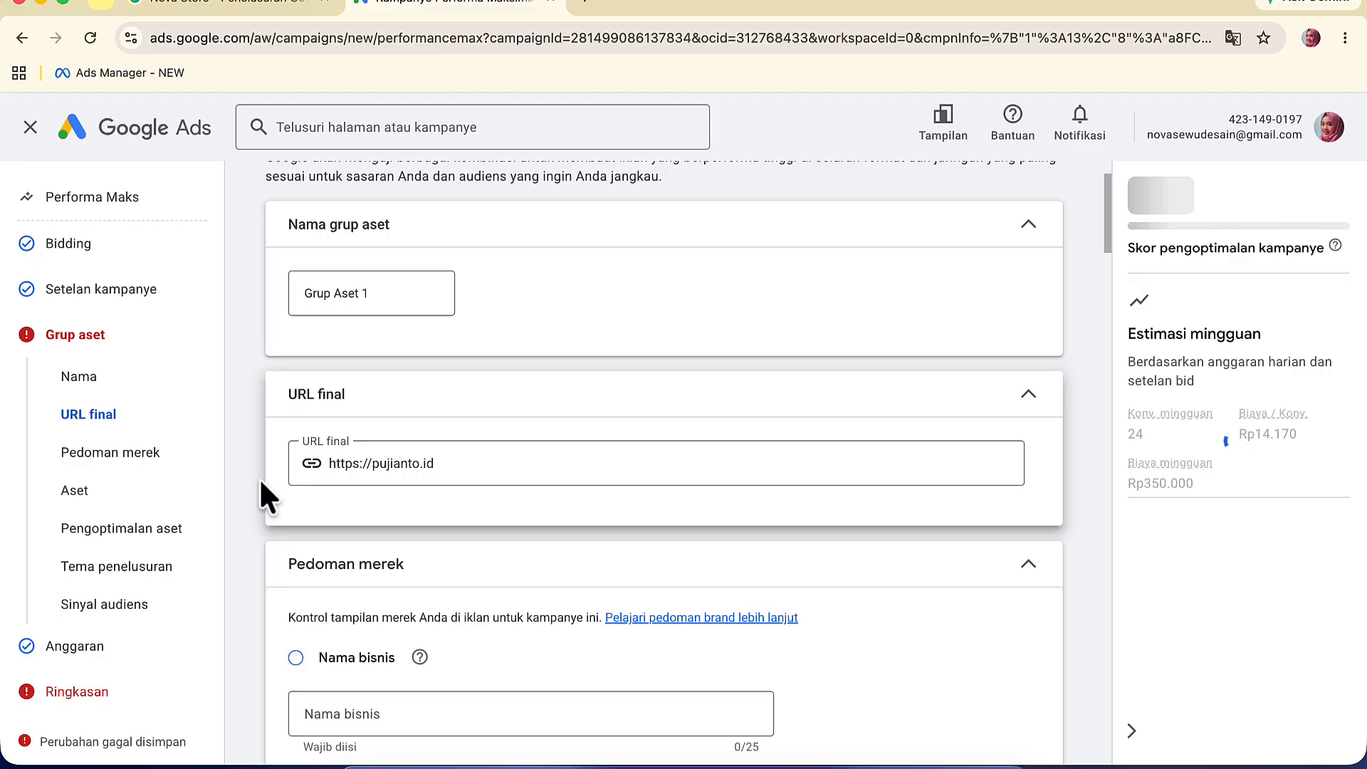
Step: Proceed from the asset group through the budget page, keeping the custom Rp50.000 daily budget, to the campaign summary
scroll(260, 492, down, 6)
scroll(260, 483, down, 15)
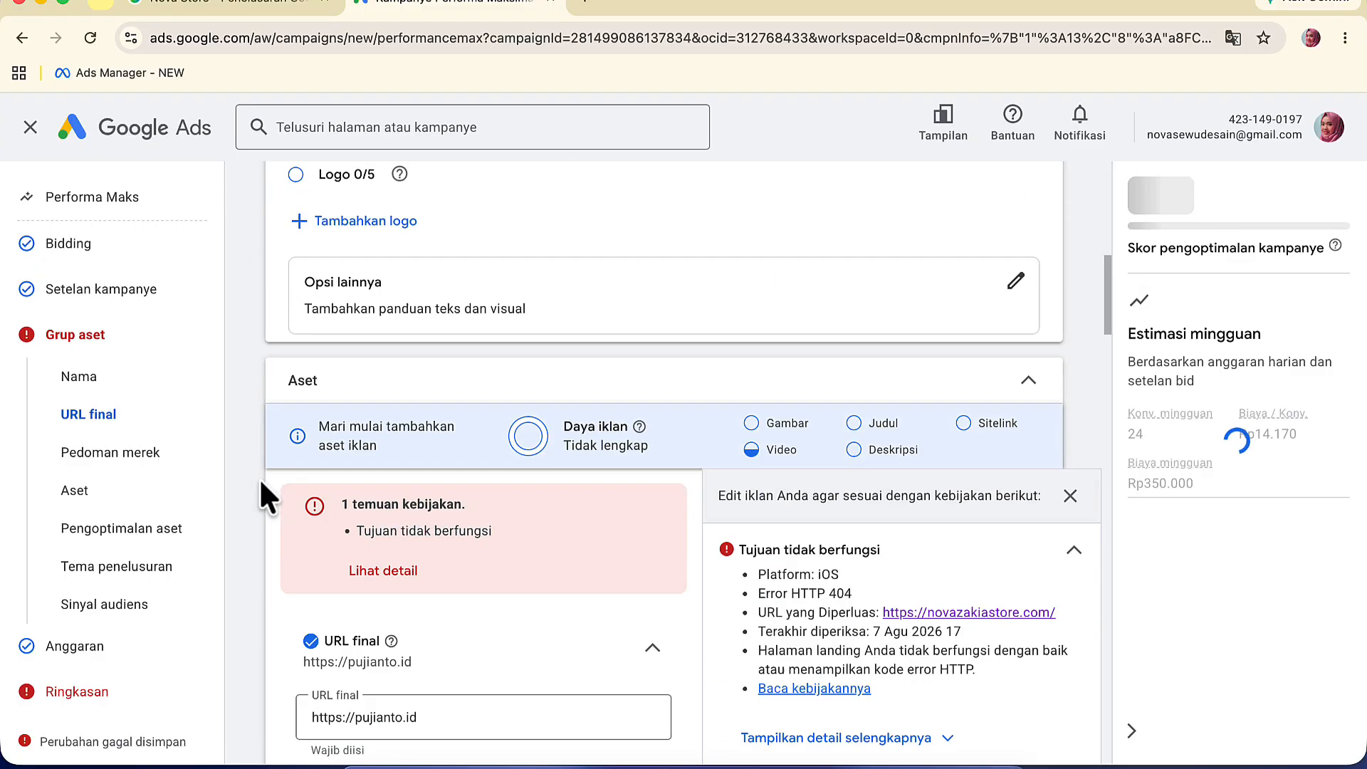
scroll(260, 482, down, 15)
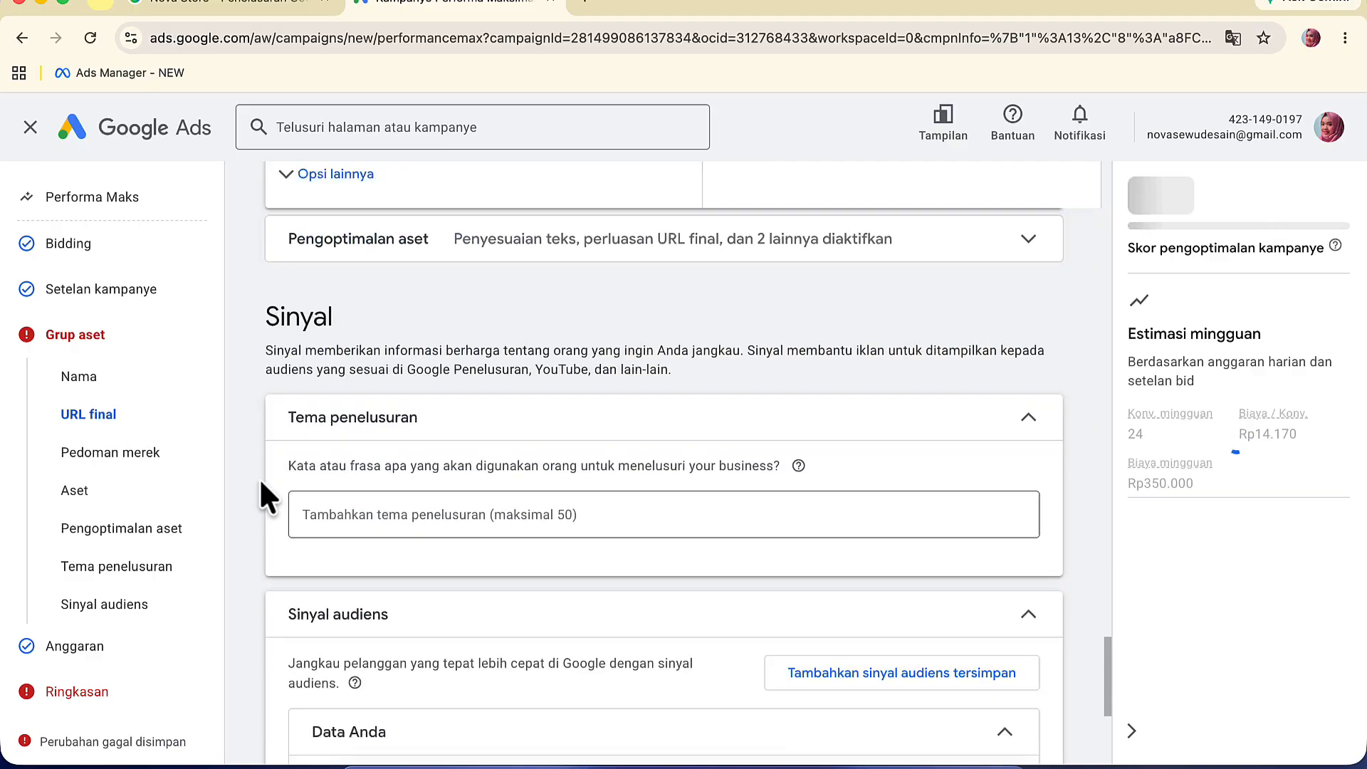
click(970, 712)
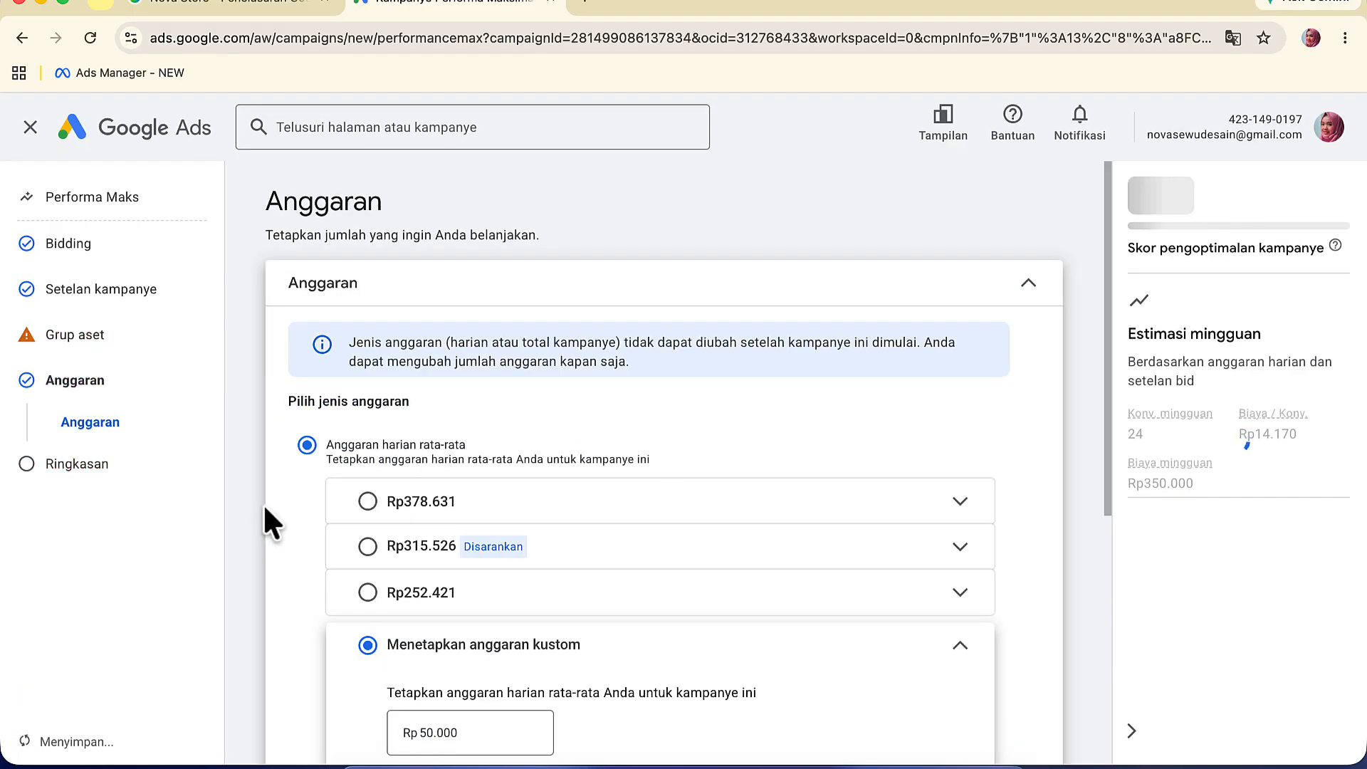
scroll(267, 520, down, 3)
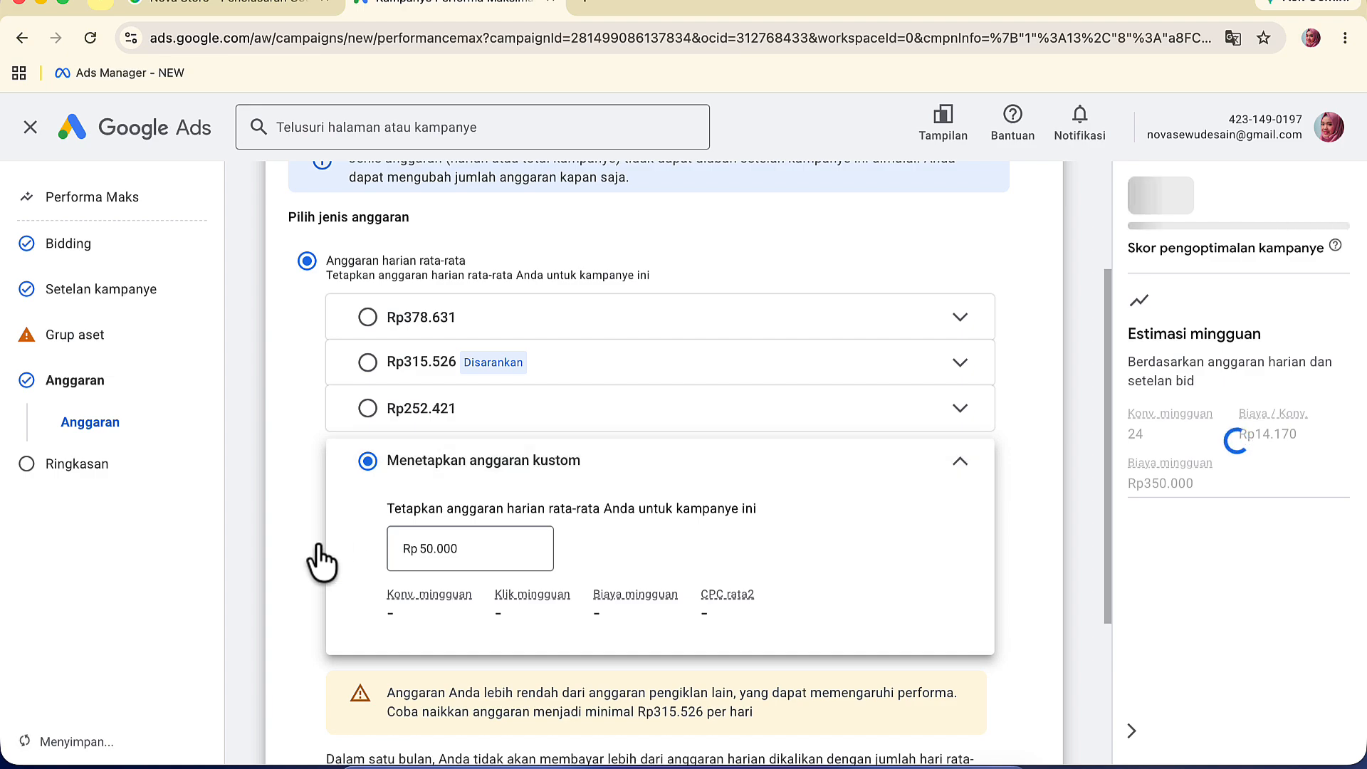
scroll(321, 559, down, 3)
click(995, 710)
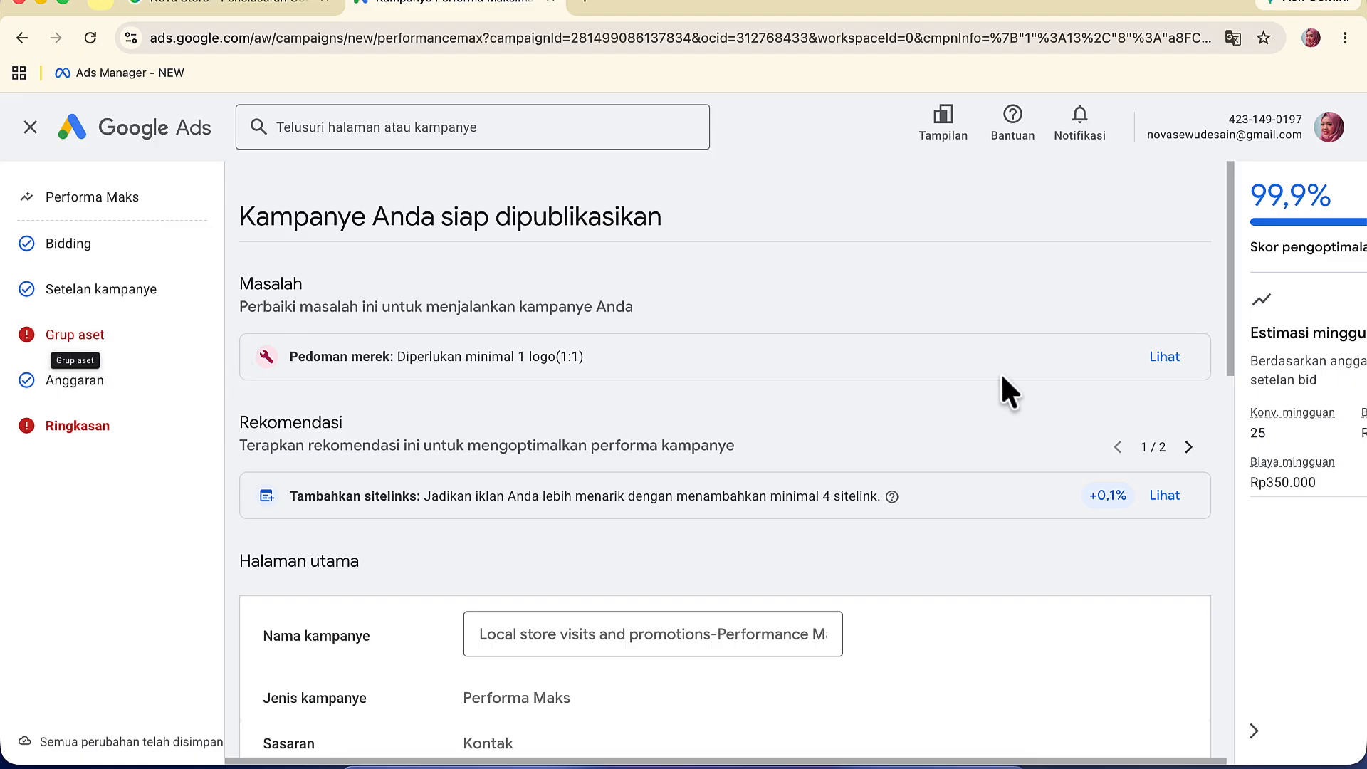
Step: Open the brand guidelines issue from the summary and enter "nova store" as the business name
click(1166, 358)
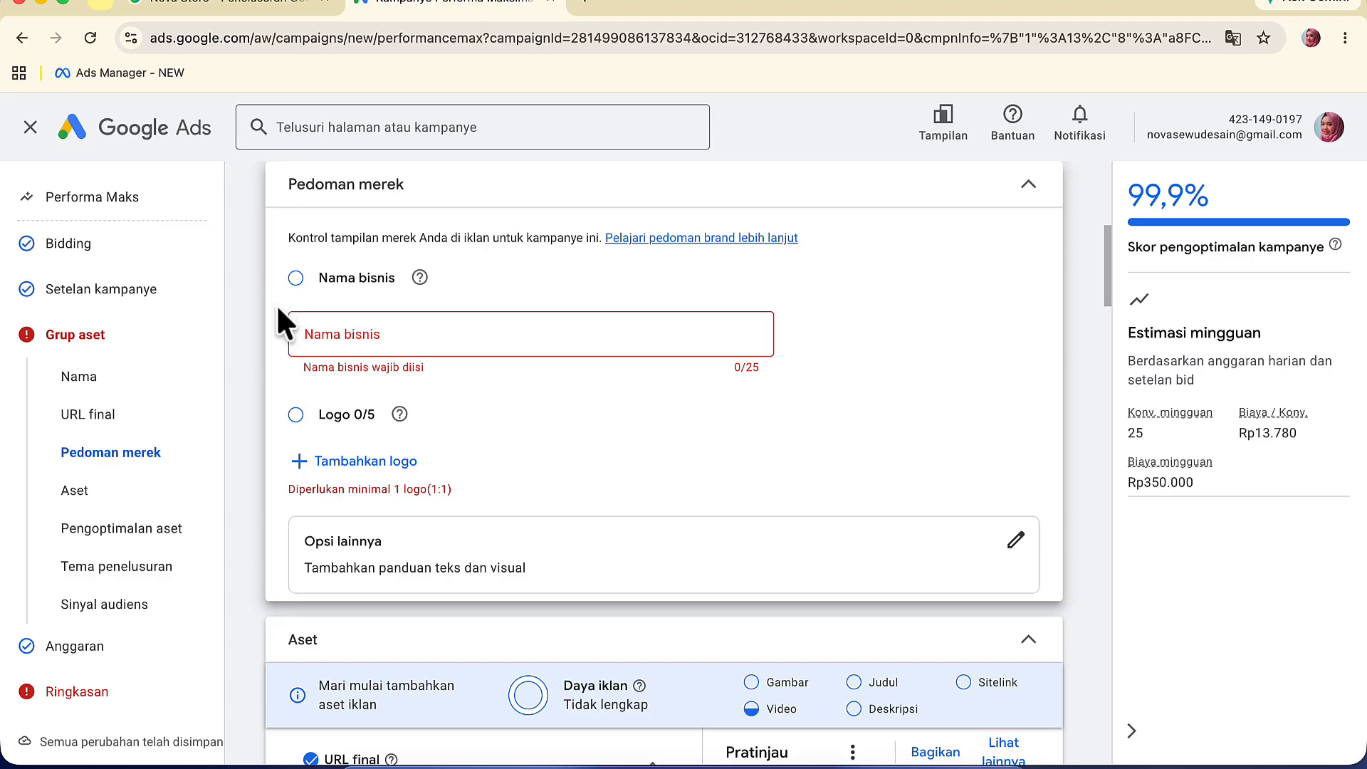
scroll(276, 305, up, 2)
scroll(276, 304, down, 2)
click(318, 324)
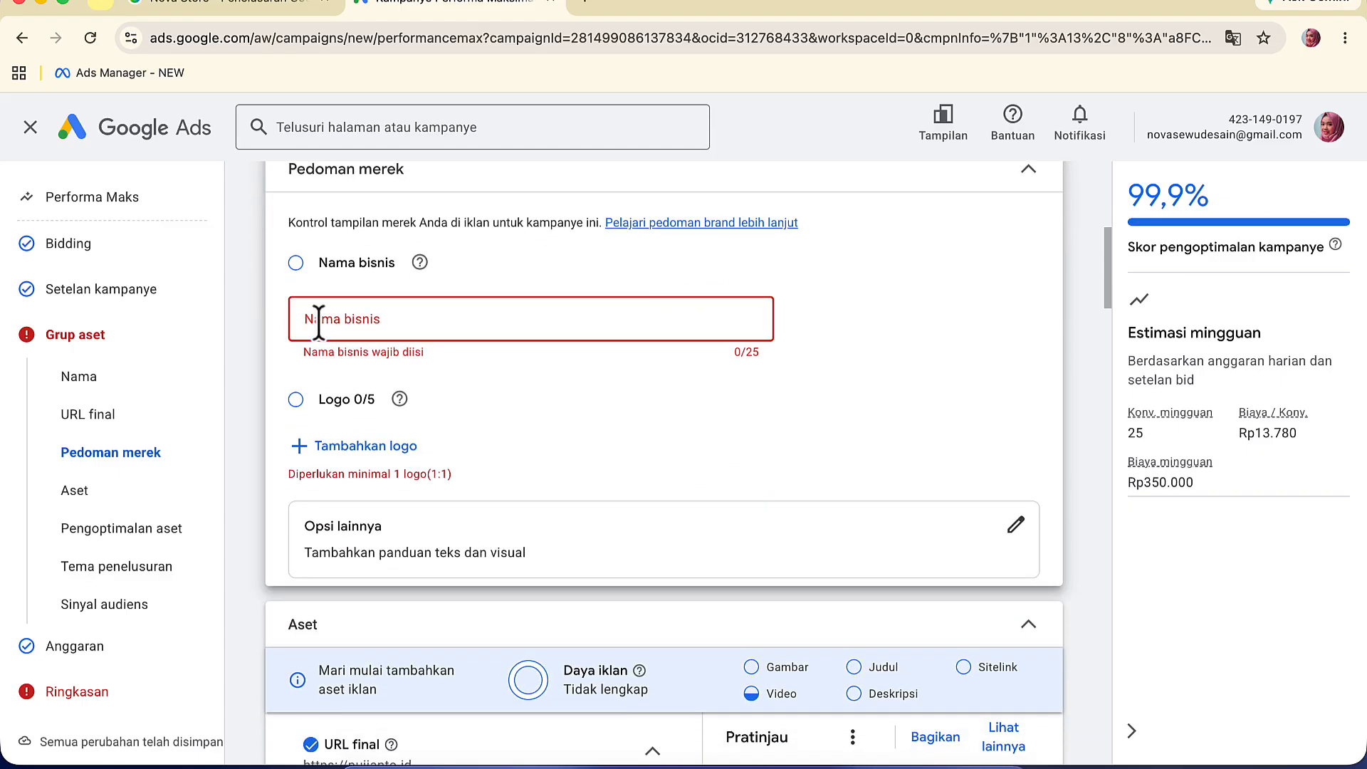
text(nova store)
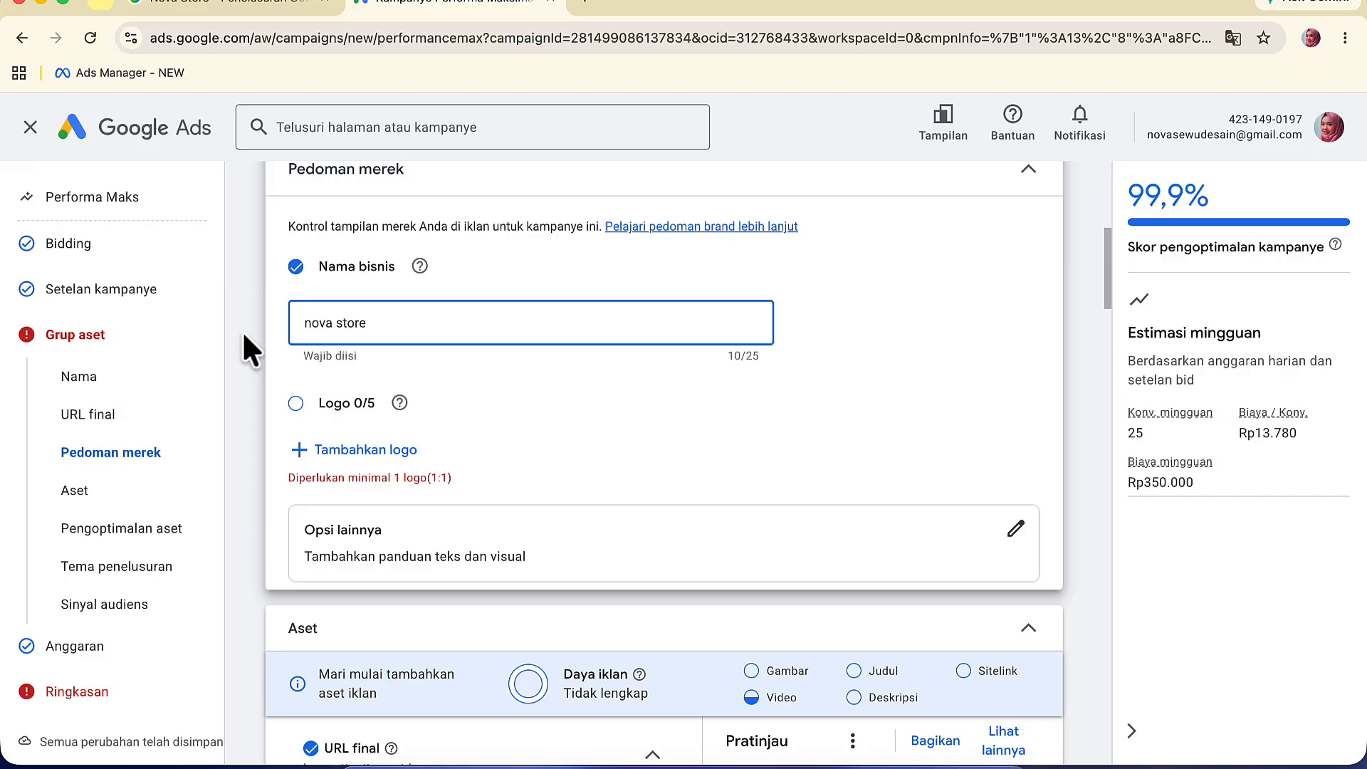
click(242, 331)
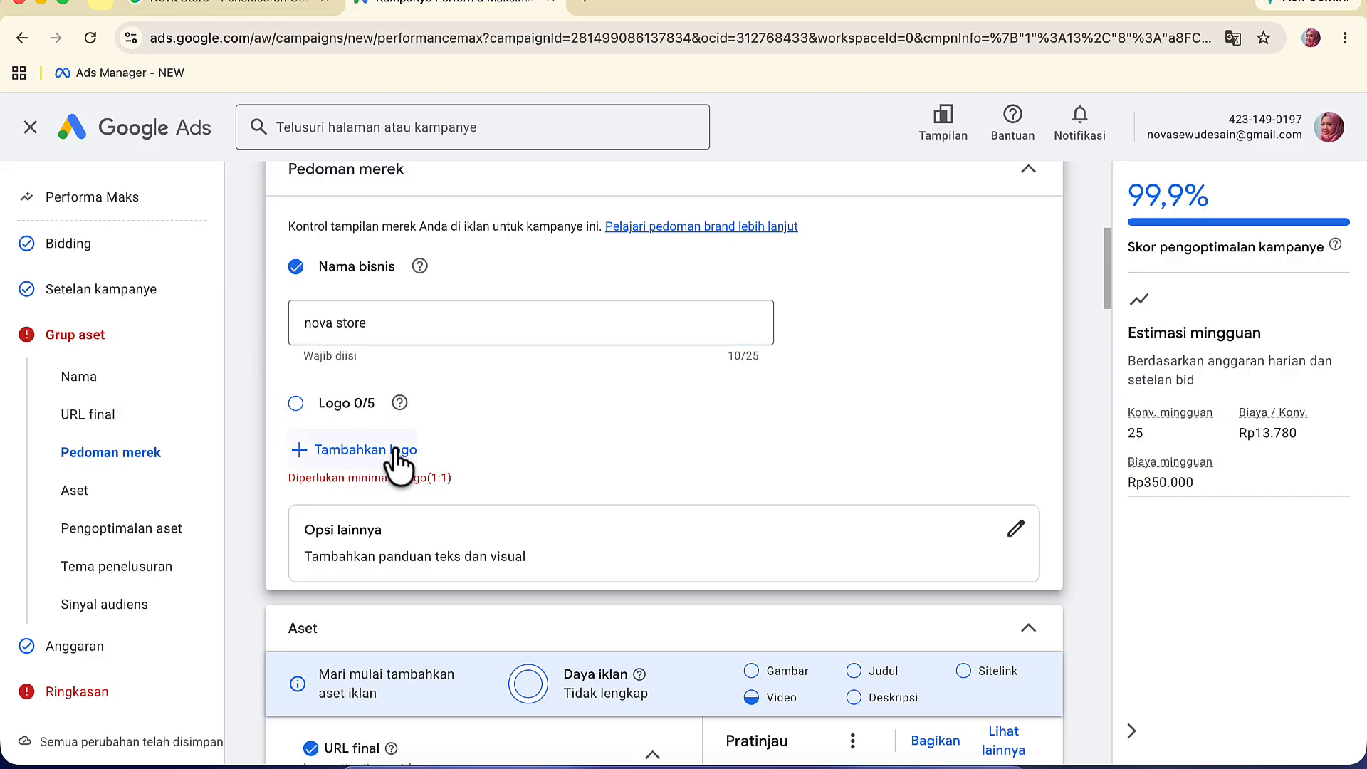
Step: Add the stock food photo from the asset library as the campaign logo and save the selection
click(364, 450)
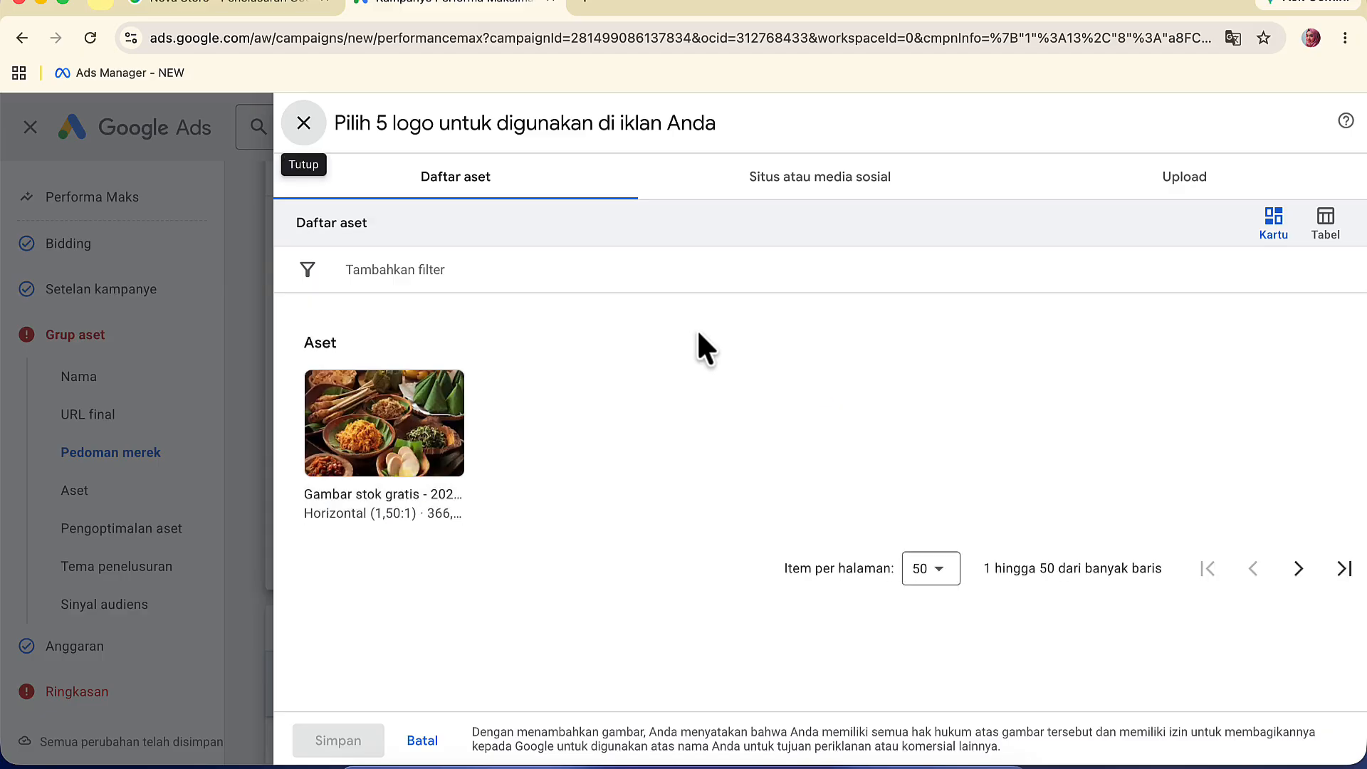
click(1178, 187)
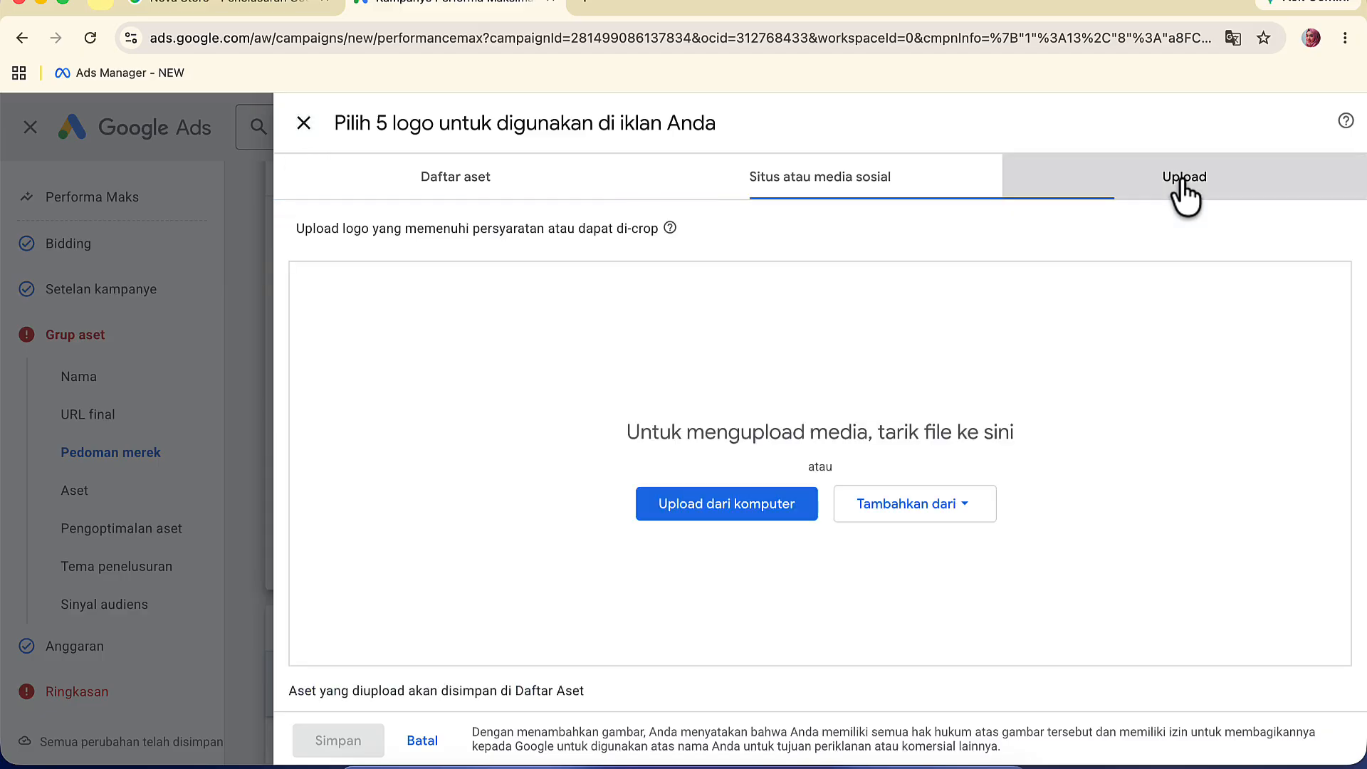
click(473, 183)
mouse_move(391, 407)
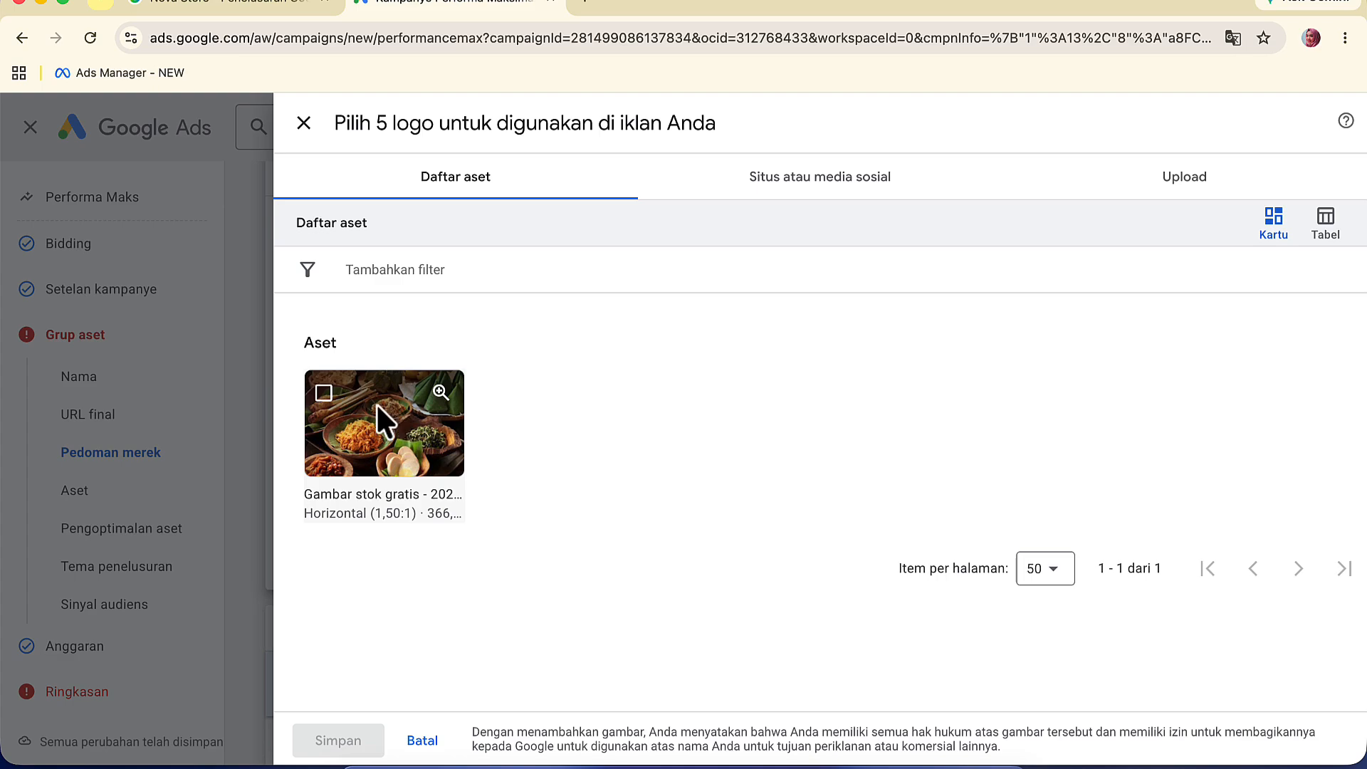
click(325, 394)
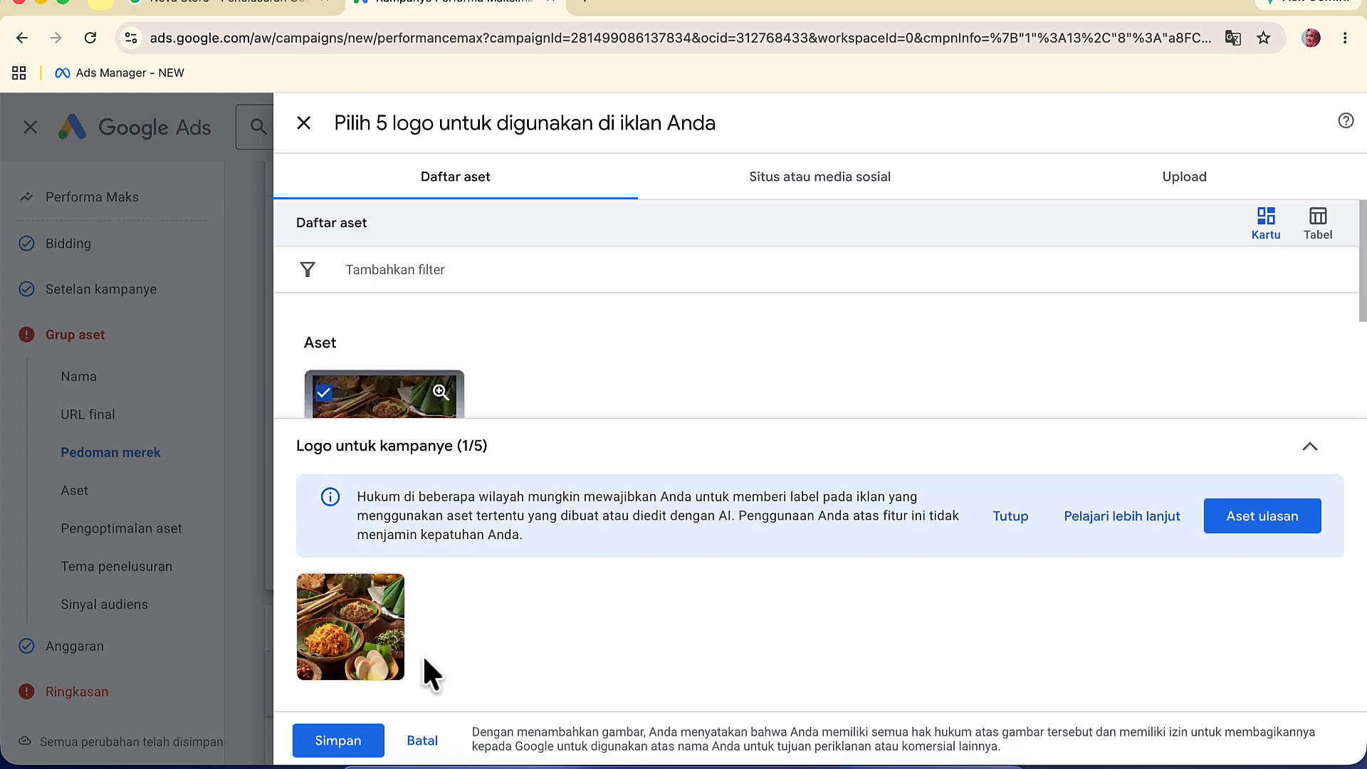
click(338, 741)
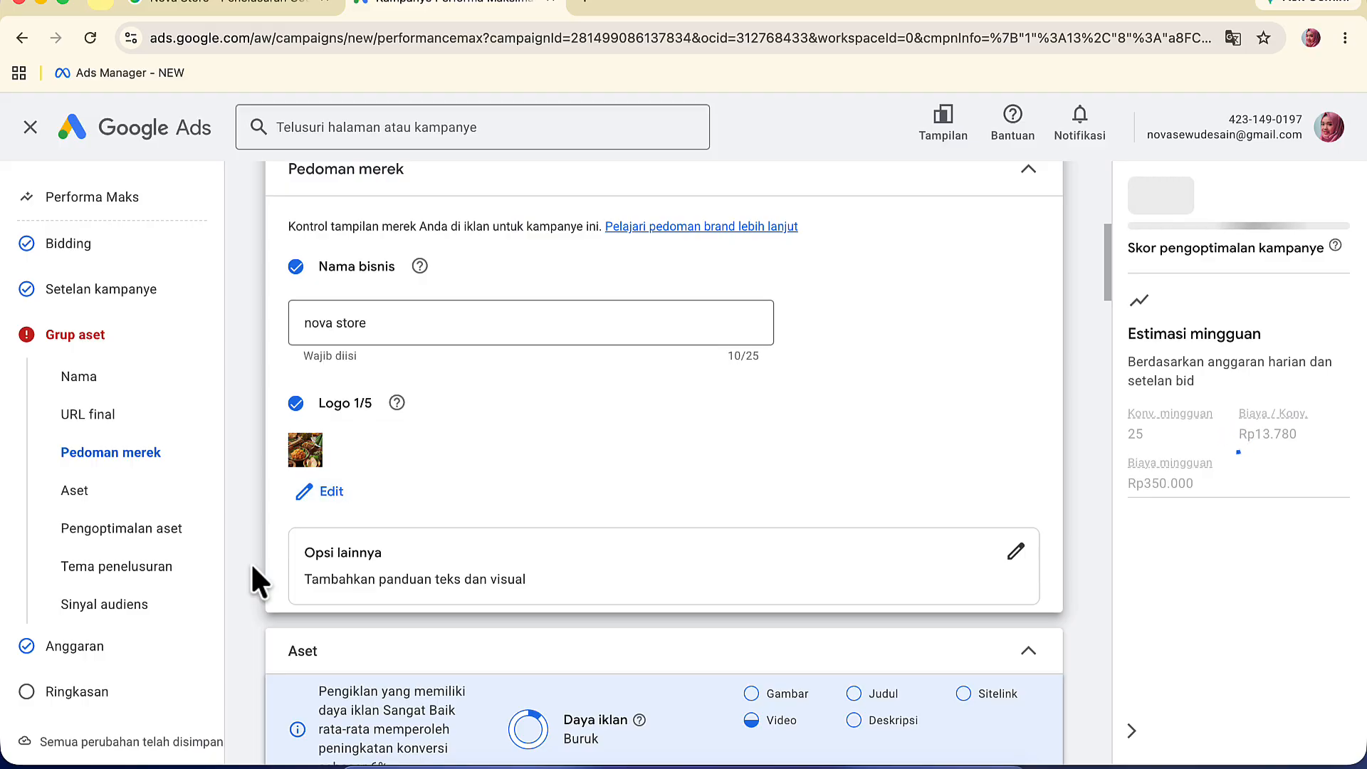
scroll(251, 562, down, 10)
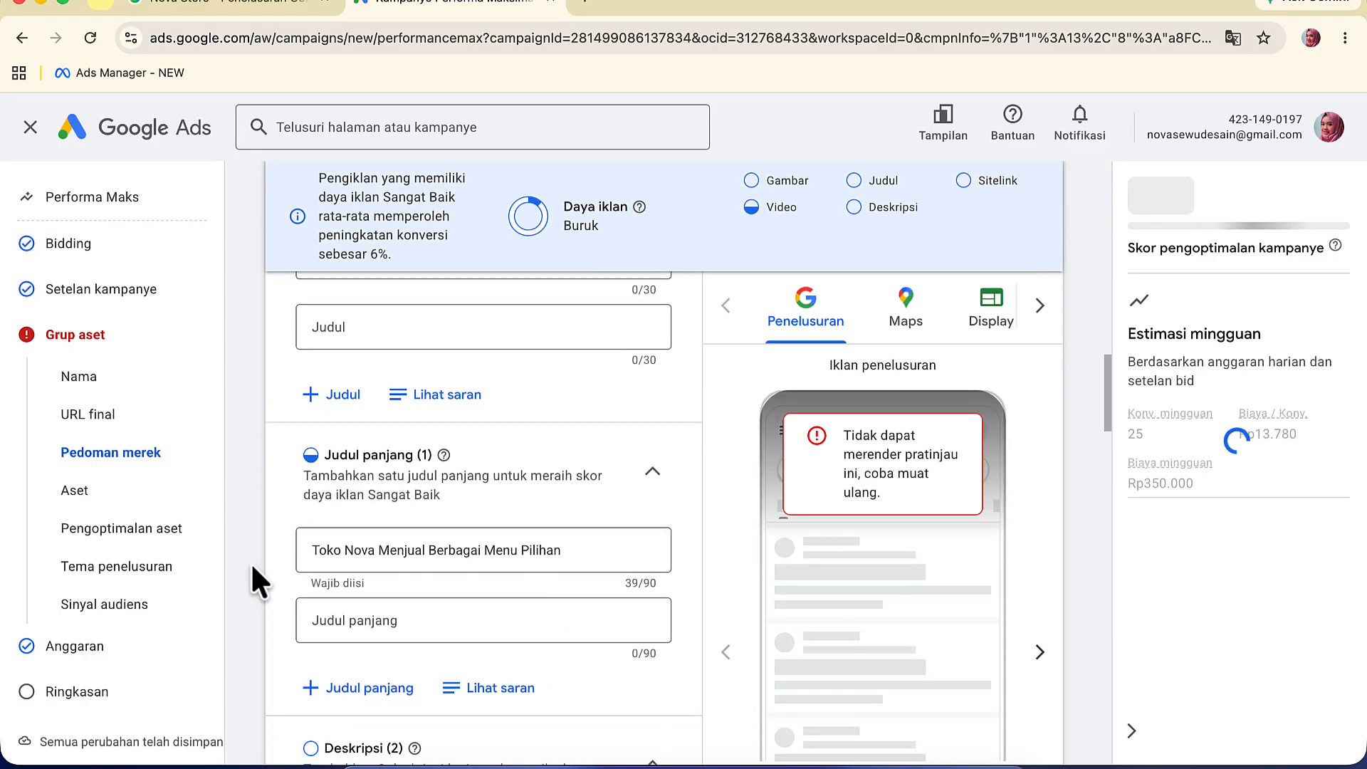
Step: Continue from the asset group past the budget page to the campaign summary
scroll(251, 562, down, 15)
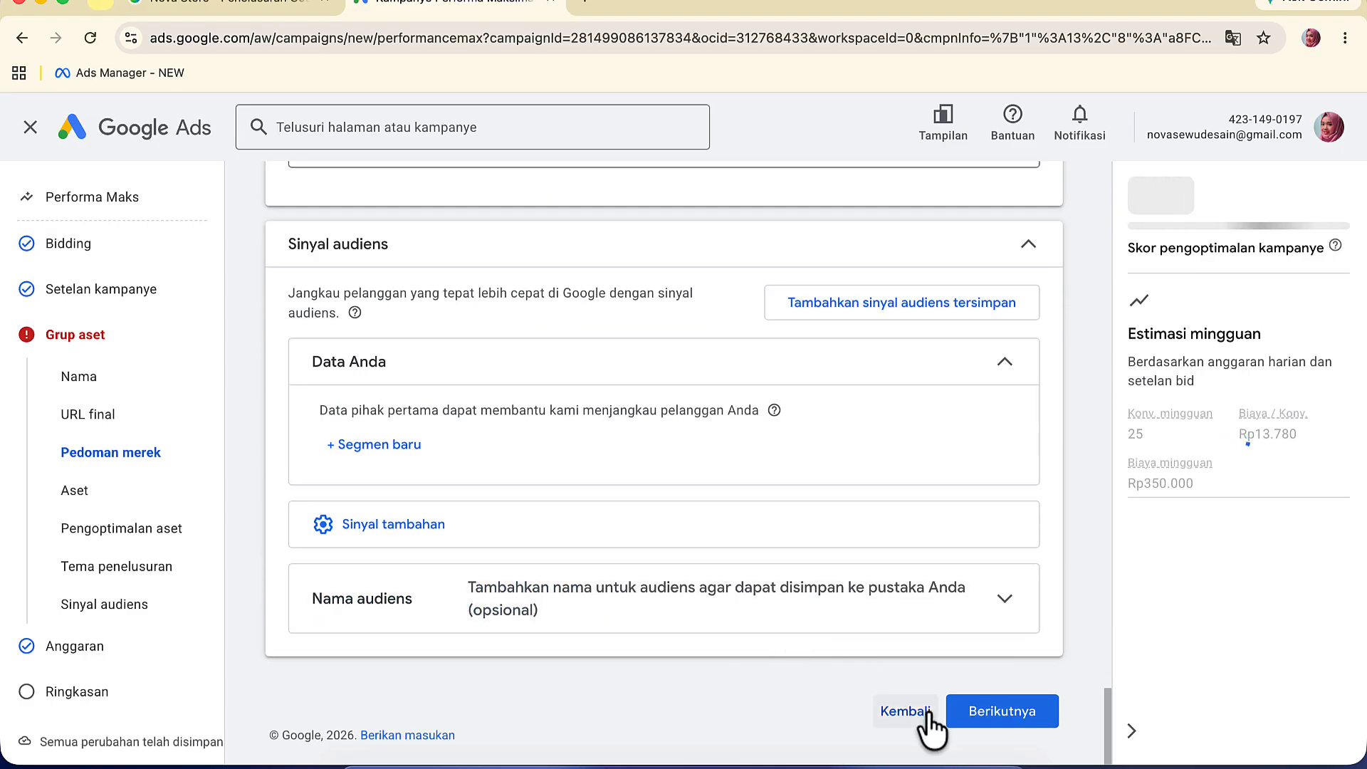
click(981, 714)
click(991, 714)
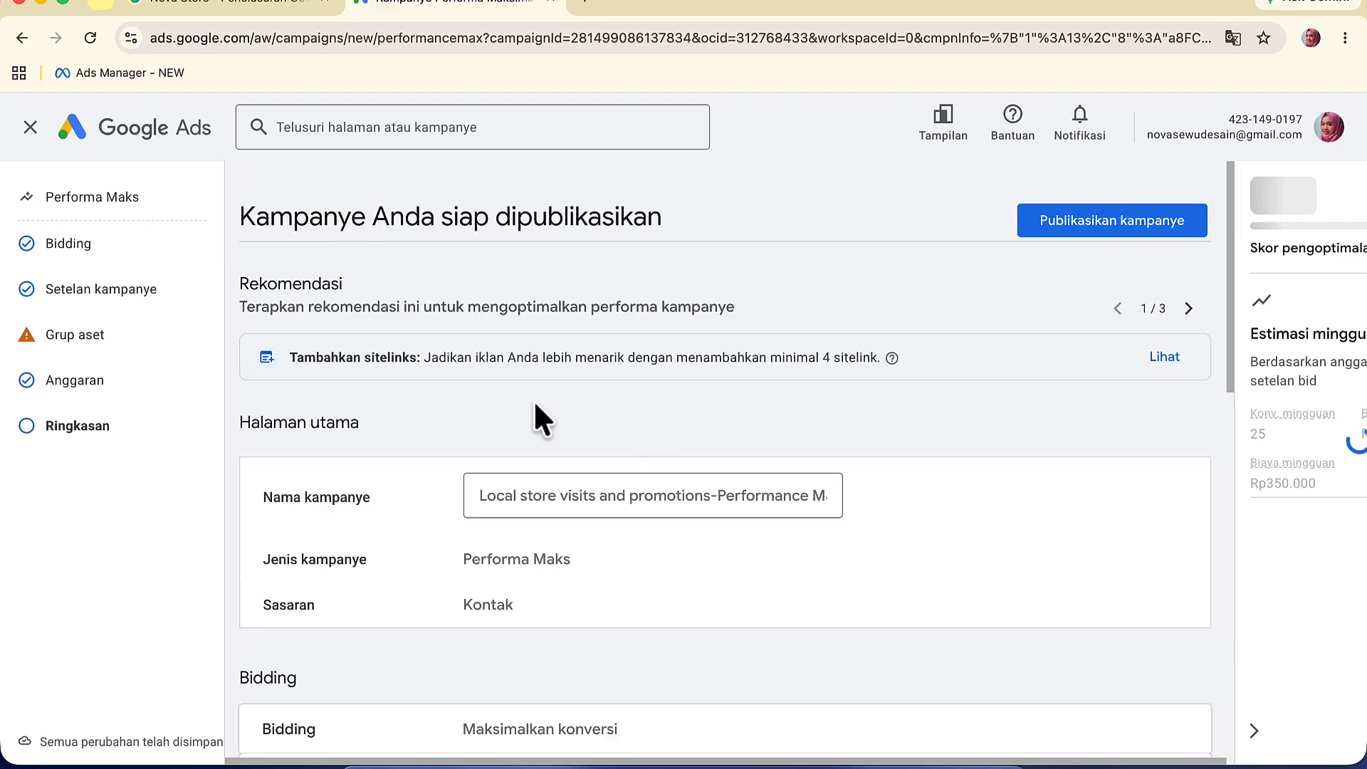
Step: Review the campaign summary from bidding through asset group to budget, and switch back to the Nova Store Google search page
scroll(526, 399, down, 5)
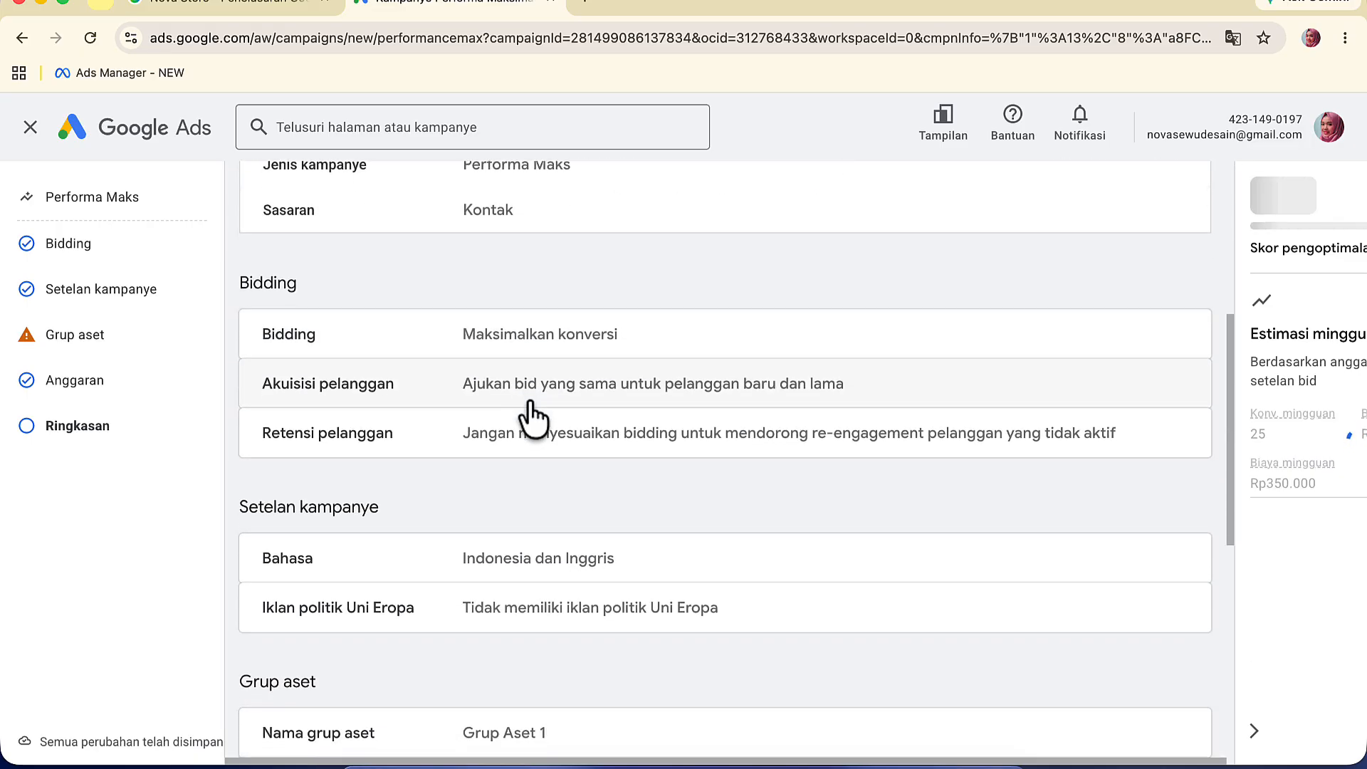
scroll(531, 416, down, 7)
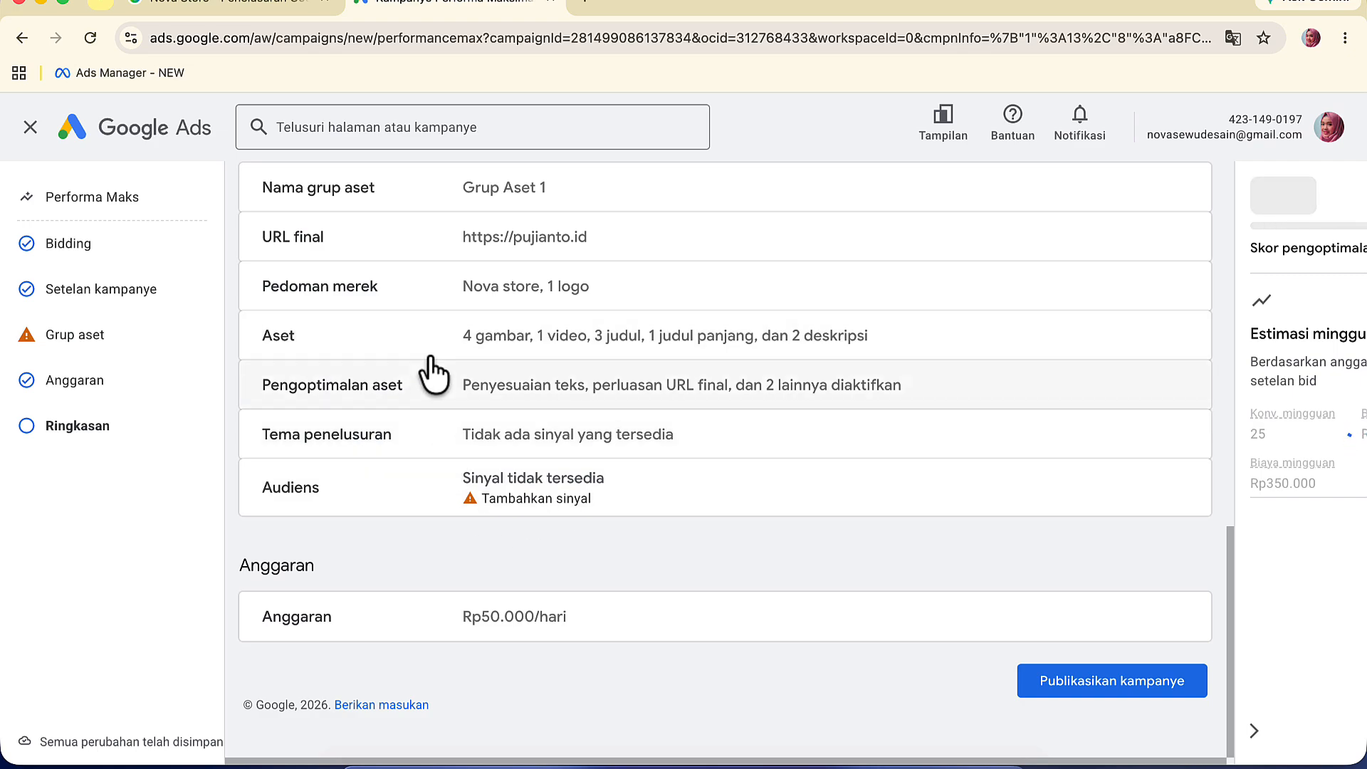
scroll(433, 374, up, 2)
scroll(519, 366, down, 2)
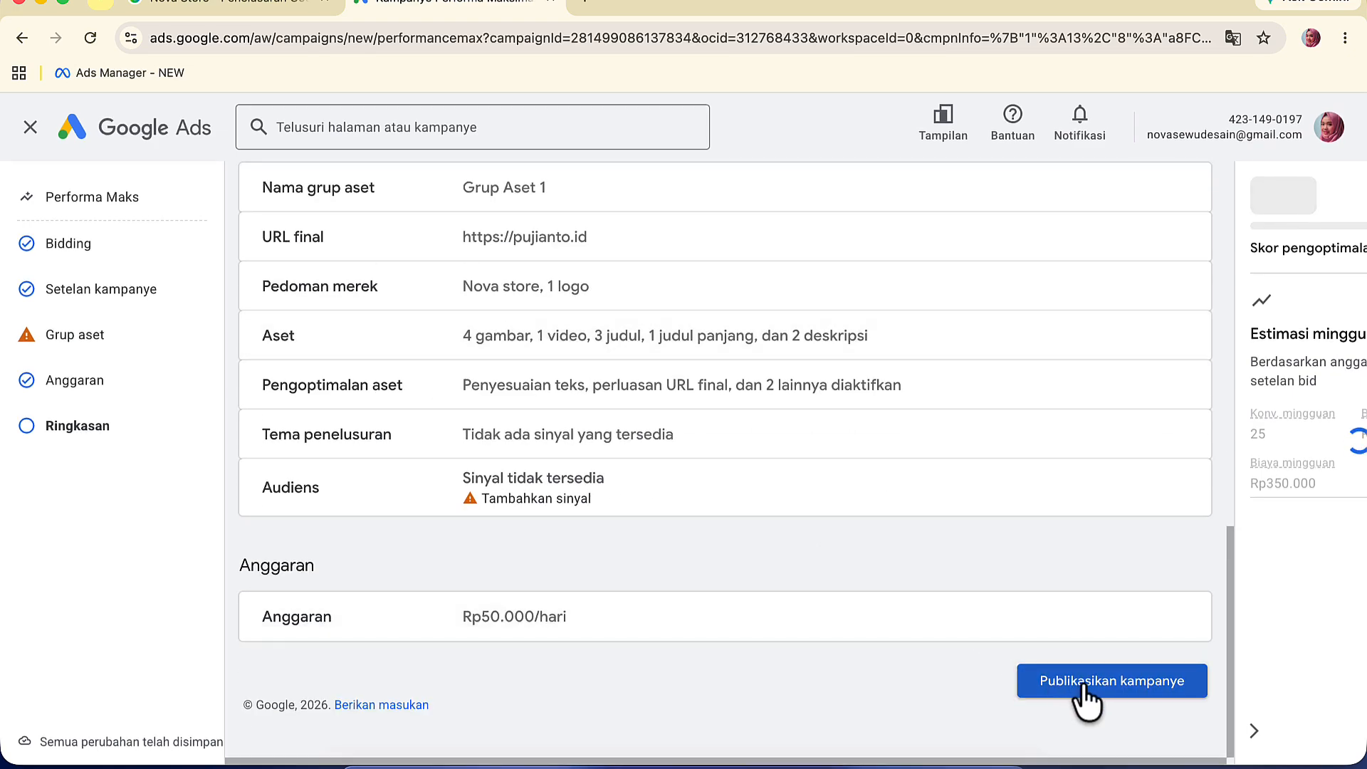
key(ctrl+shift+Tab)
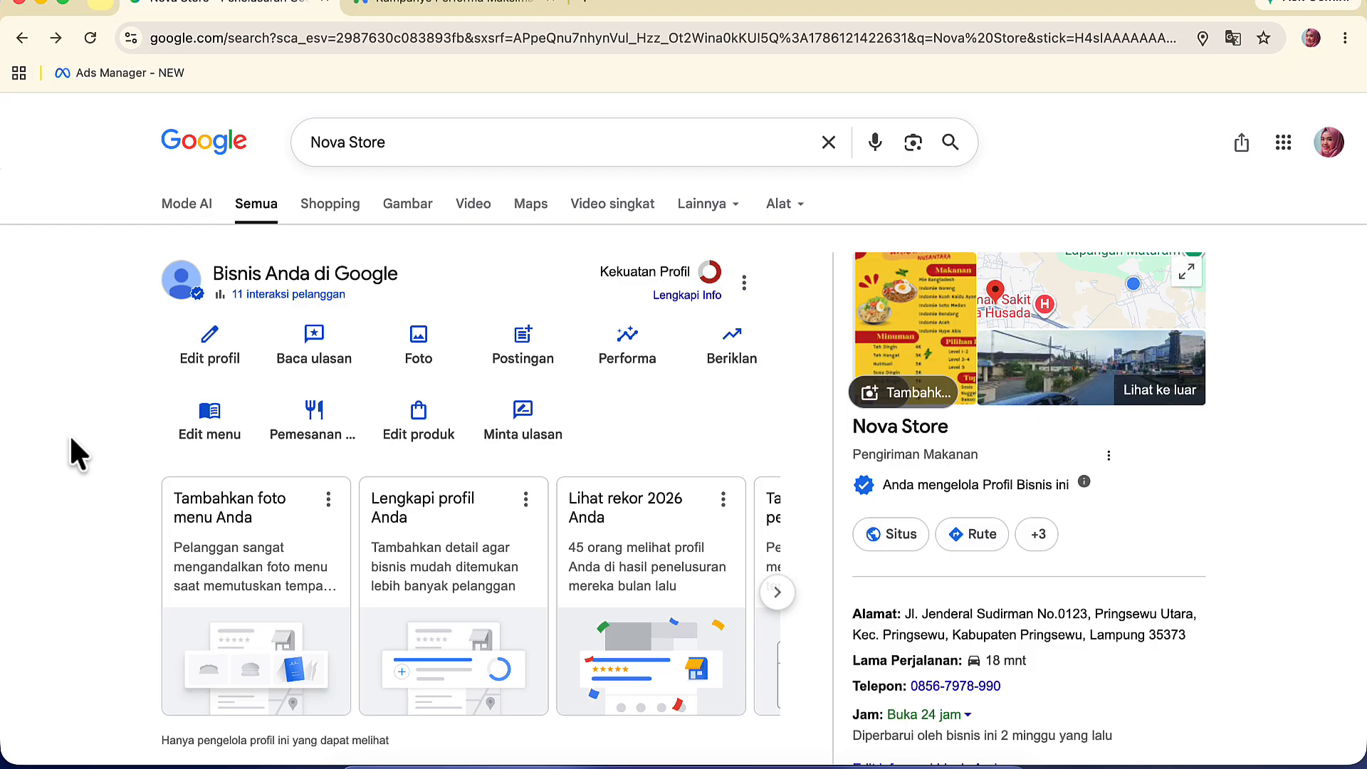